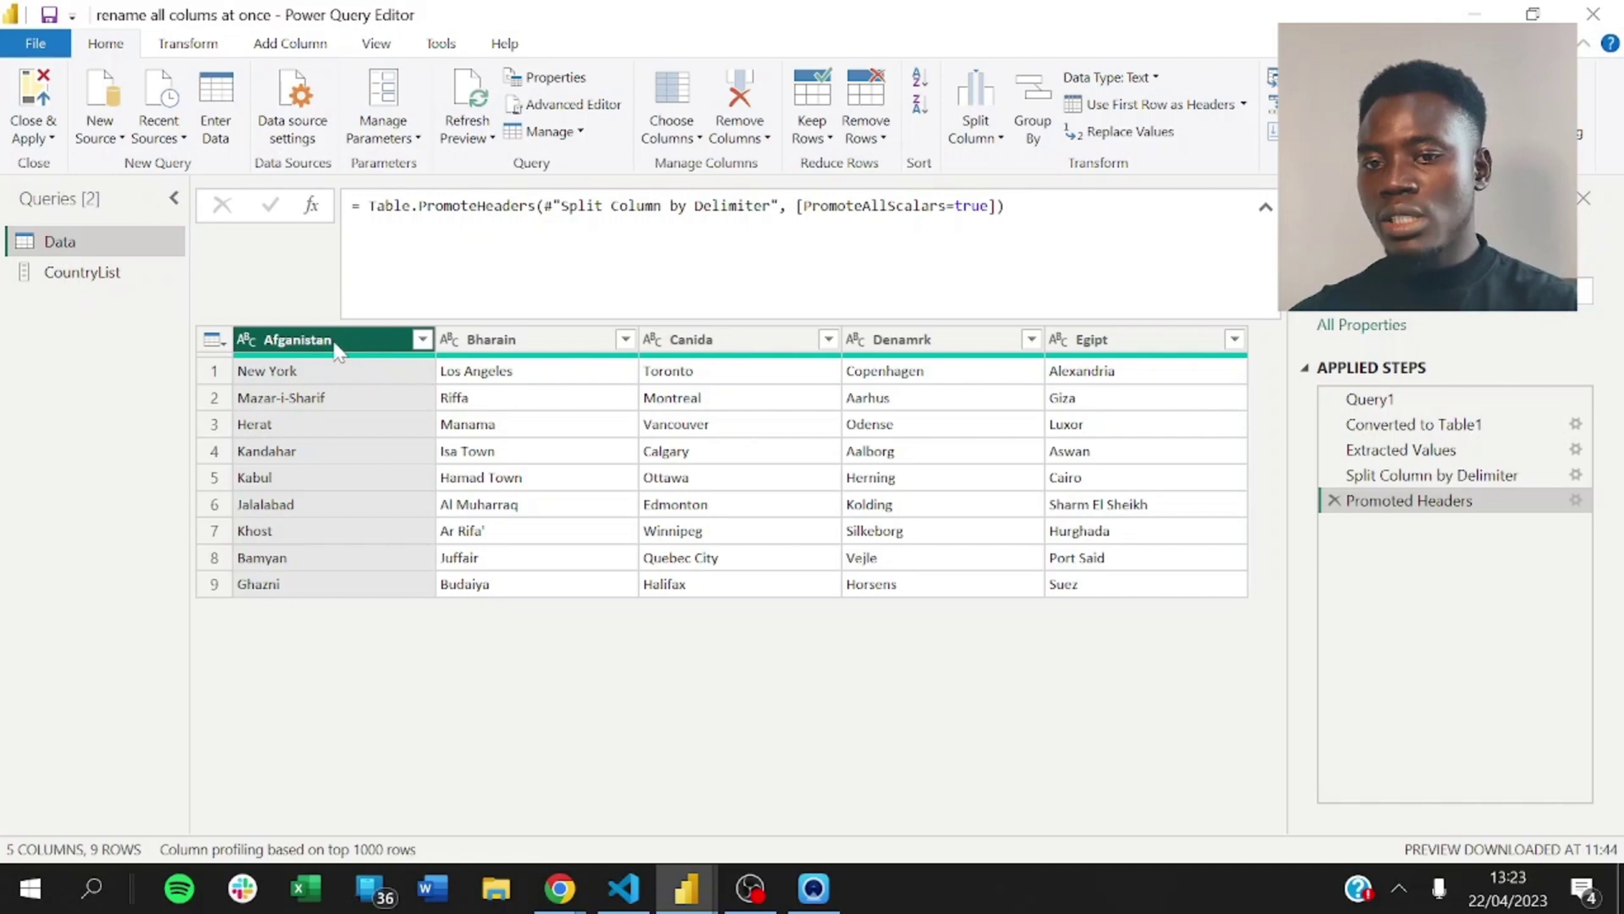
Try editing the Afganistan, Bharain, Canida and Denamrk headers, leaving each name unchanged
double_click(336, 349)
key("Tab")
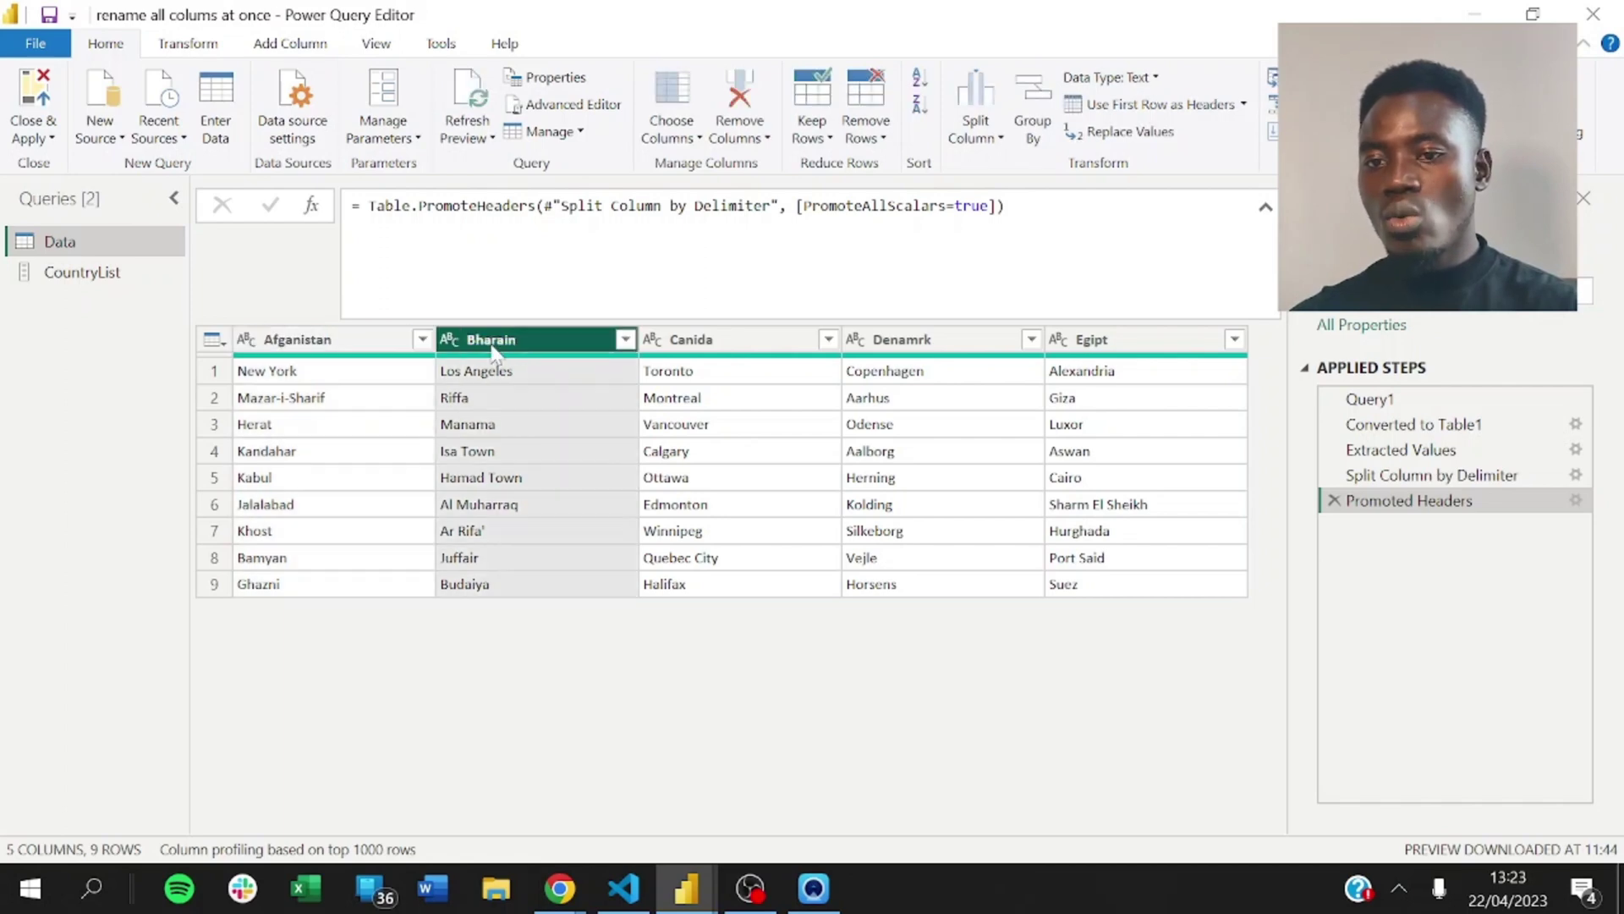
key("Tab")
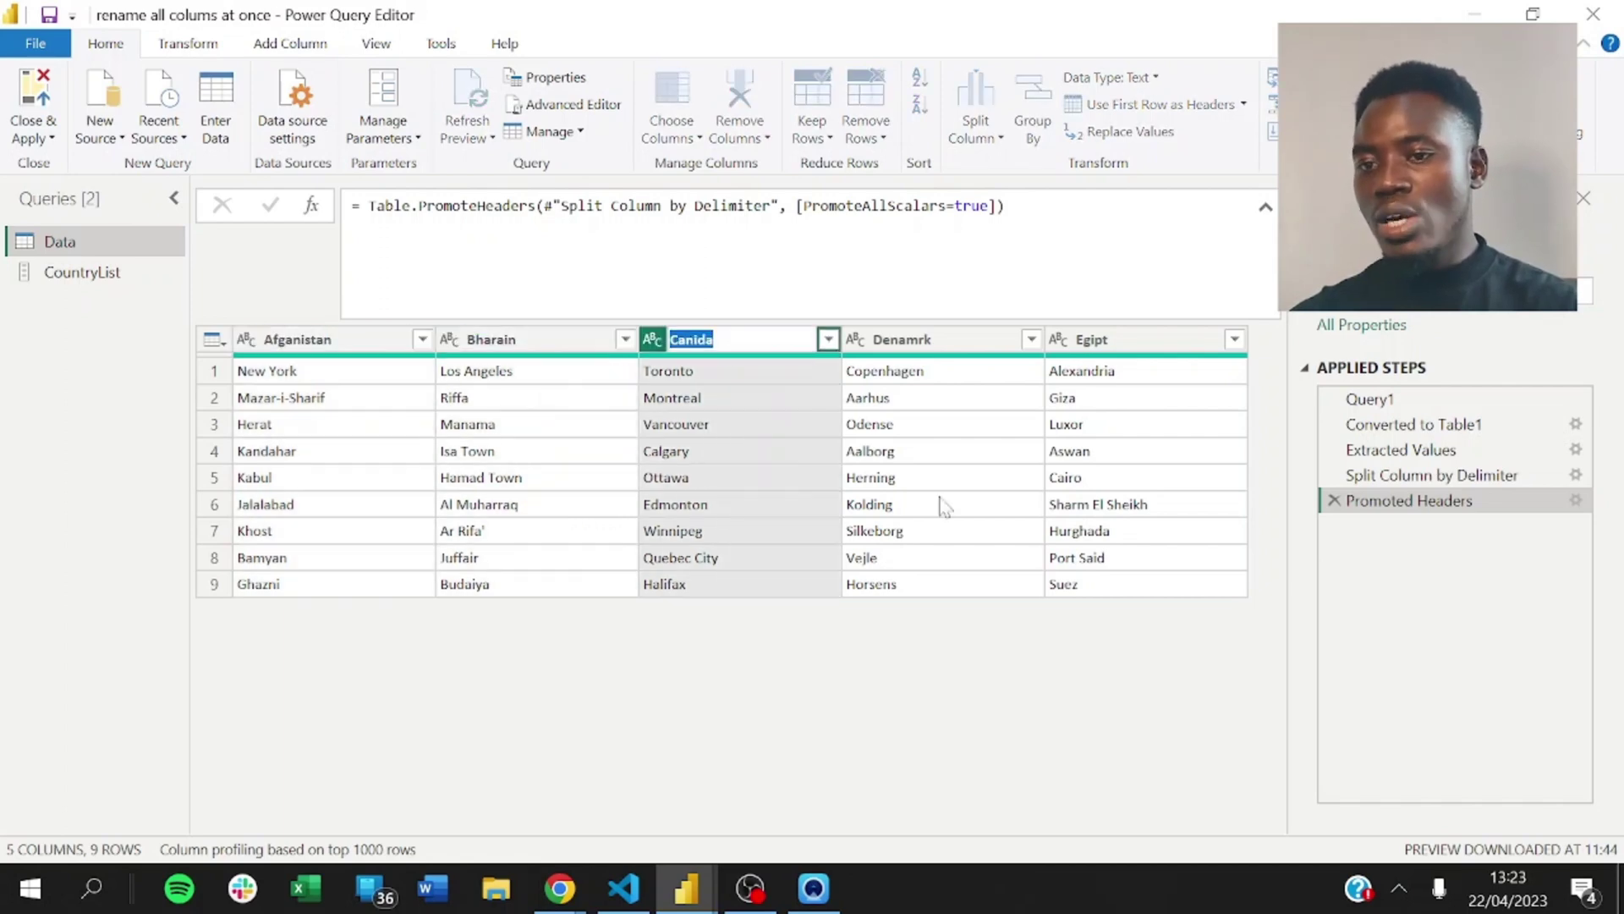
key("Return")
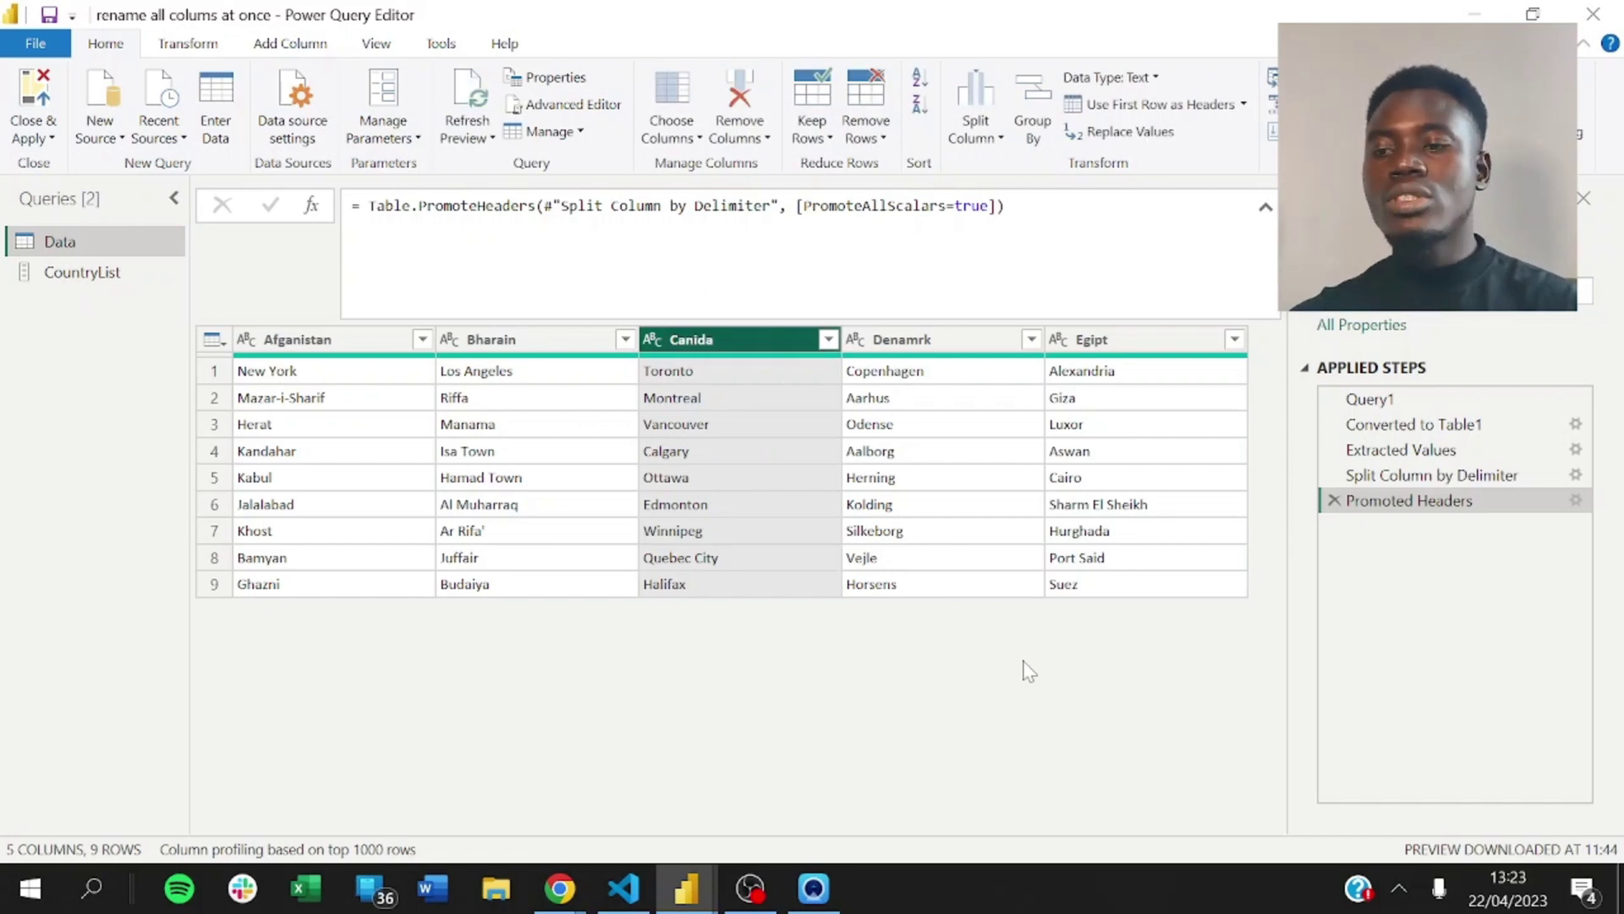
double_click(914, 340)
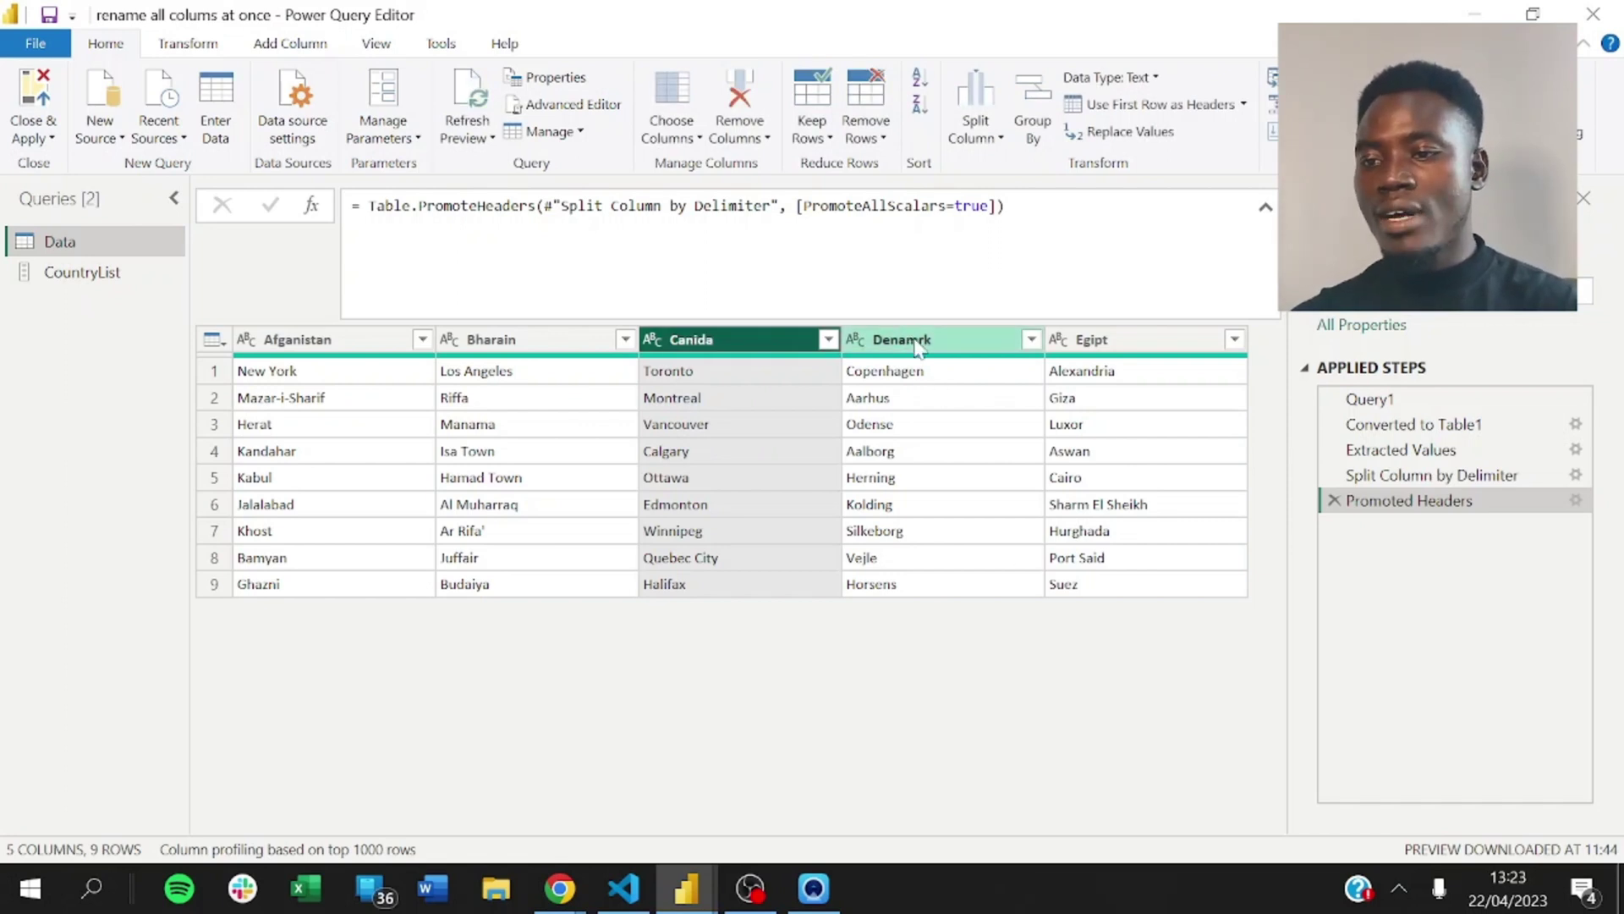
key("Return")
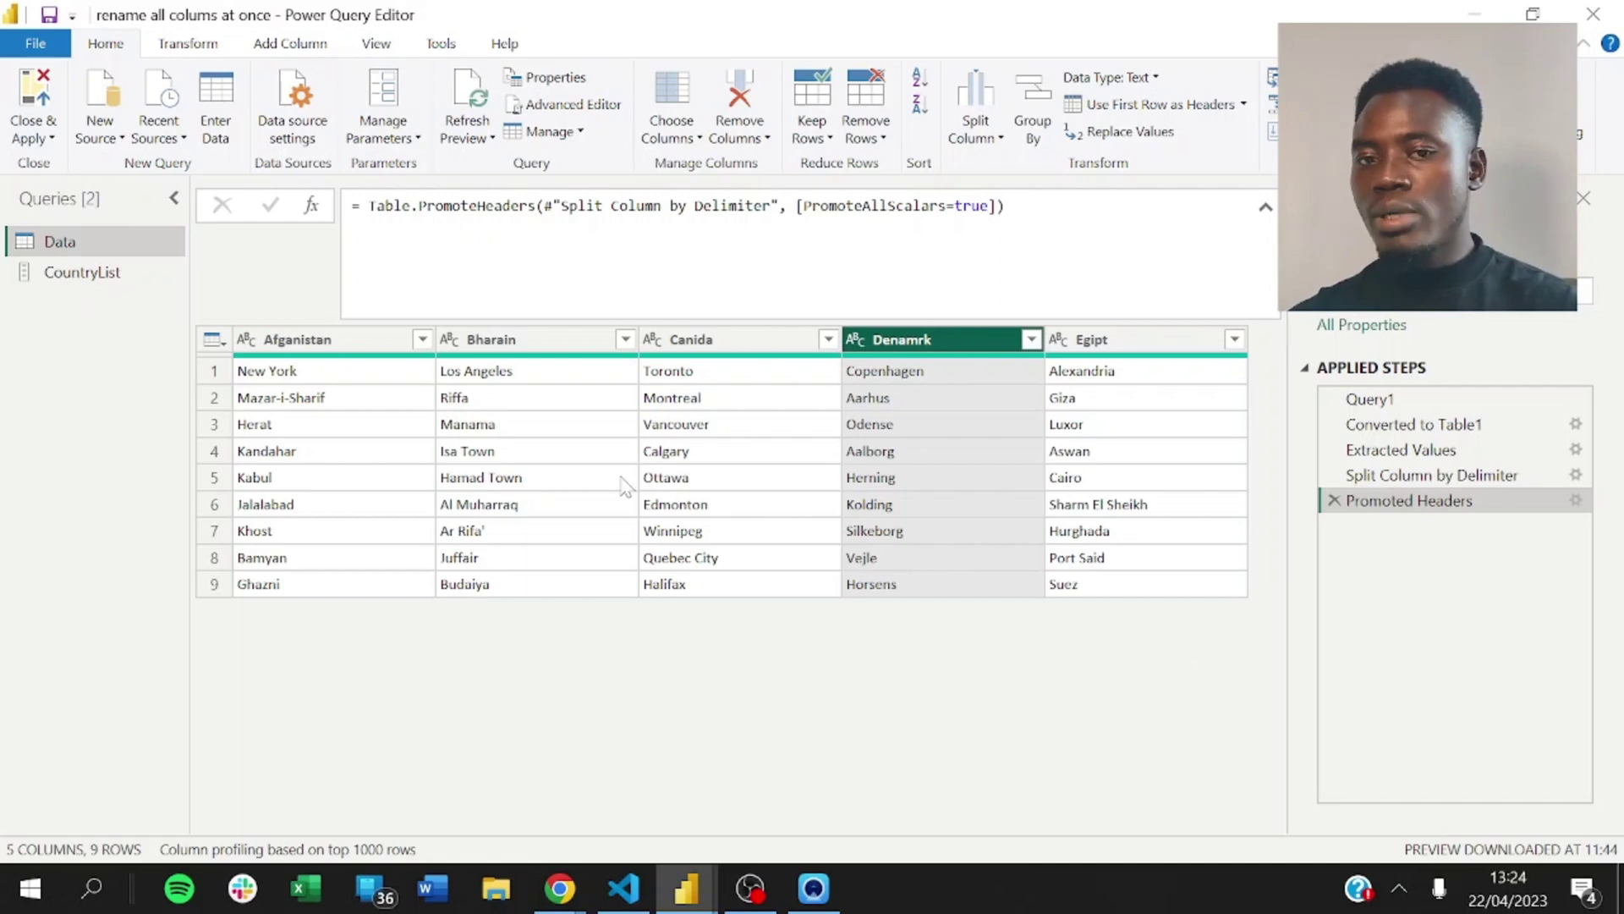
View the CountryList query's correct spellings, Afghanistan through Egypt, then return to the Data query
left_click(95, 279)
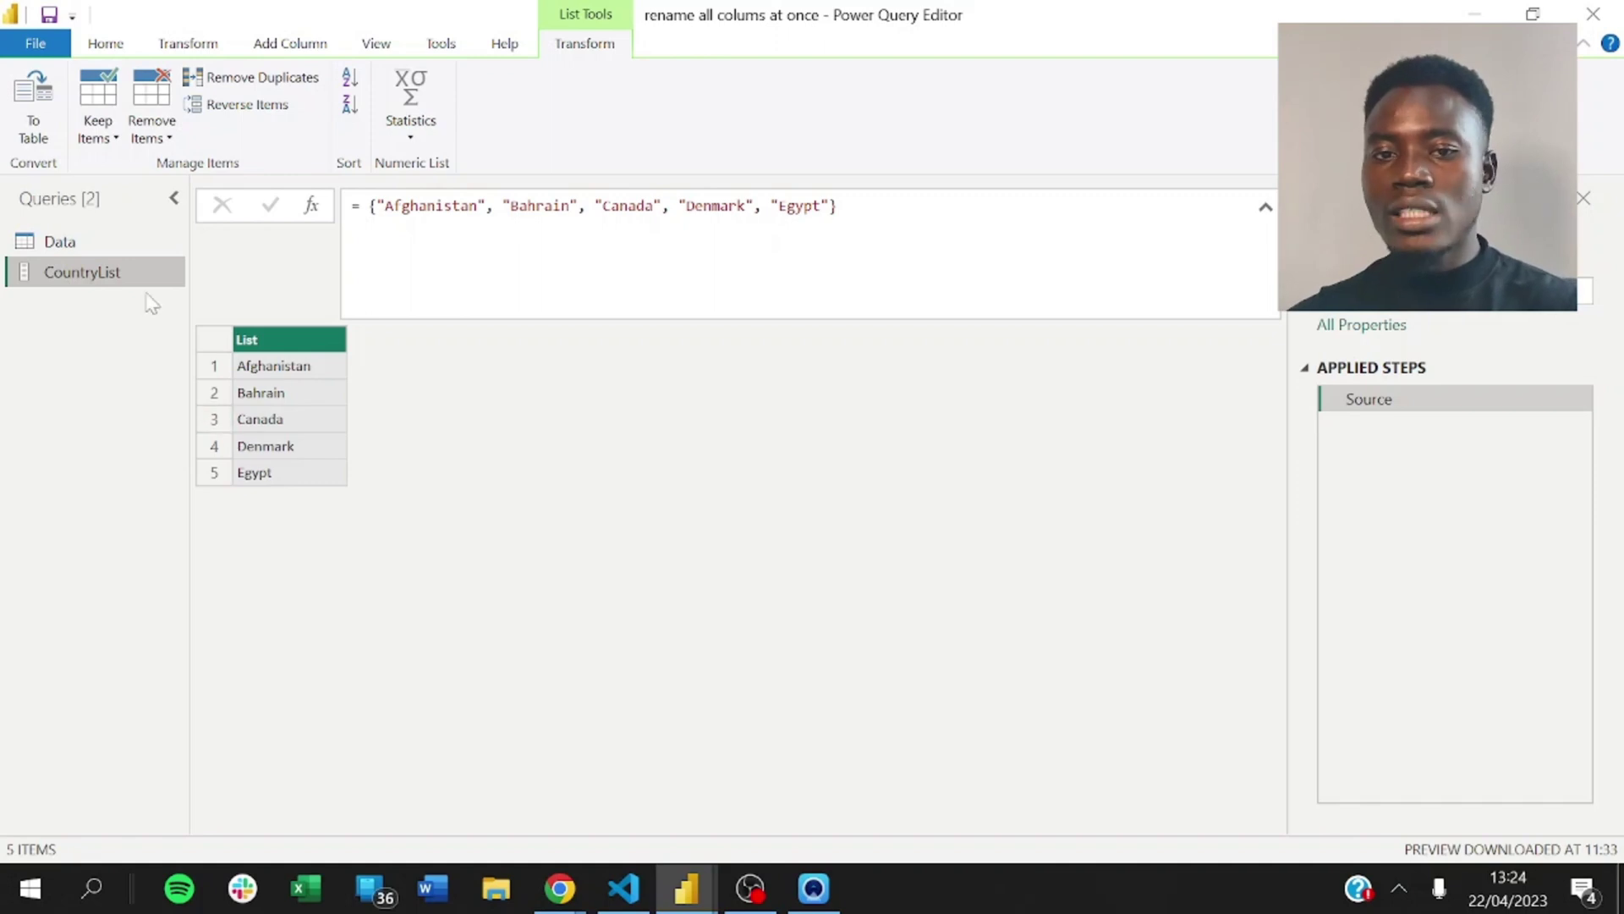
left_click(94, 251)
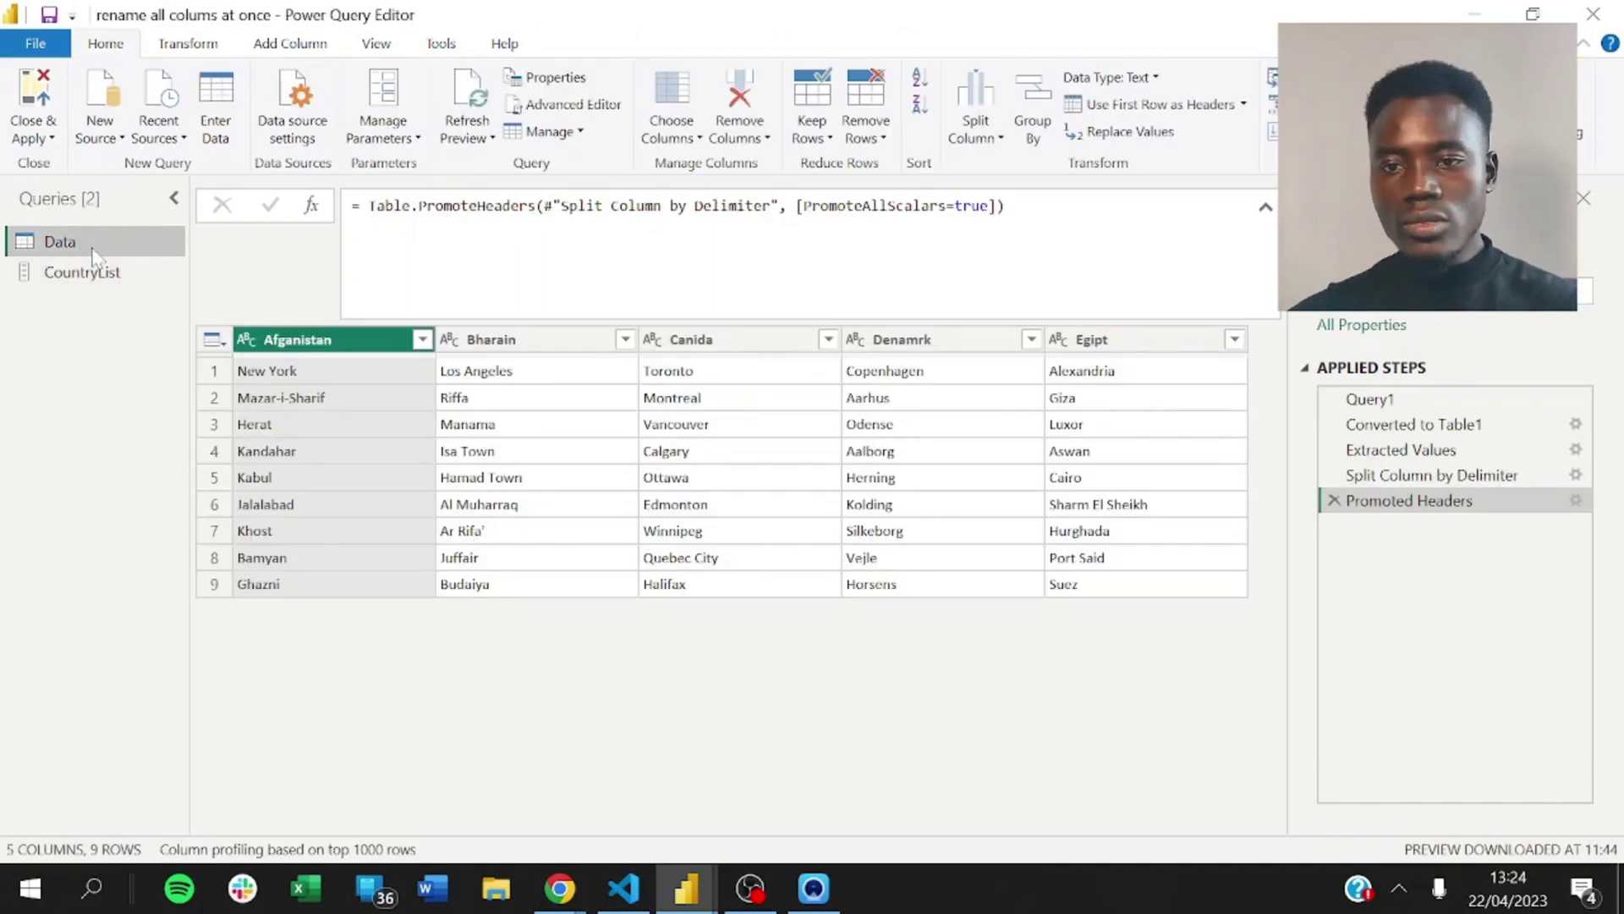
Add a custom step after Promoted Headers and begin a List.Zip({ formula around it
left_click(314, 209)
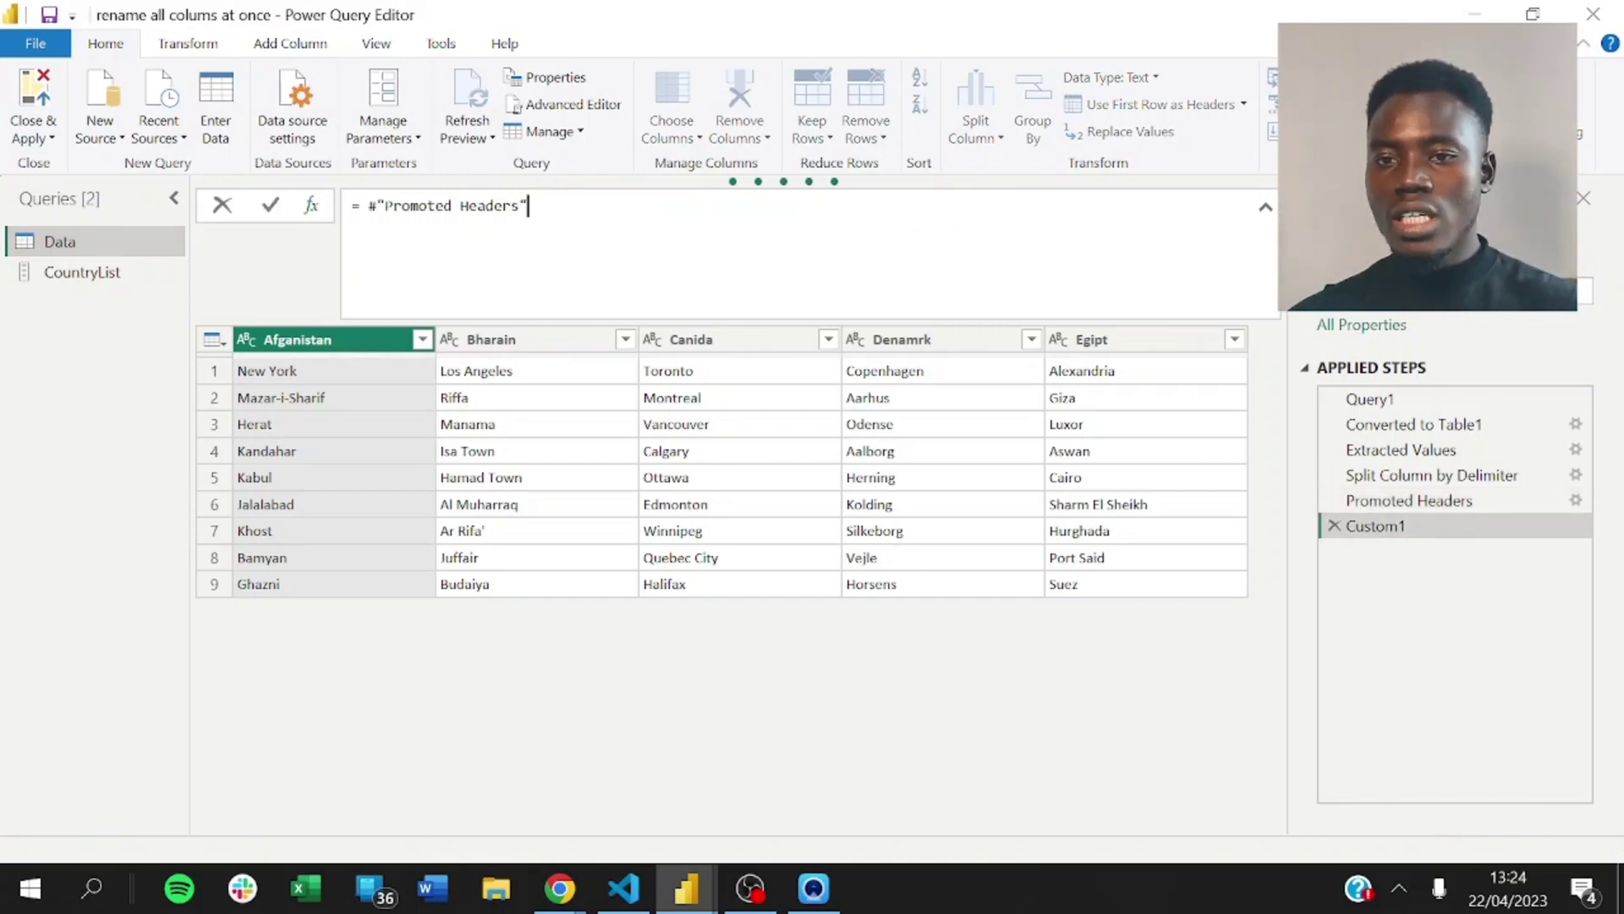
left_click(374, 207)
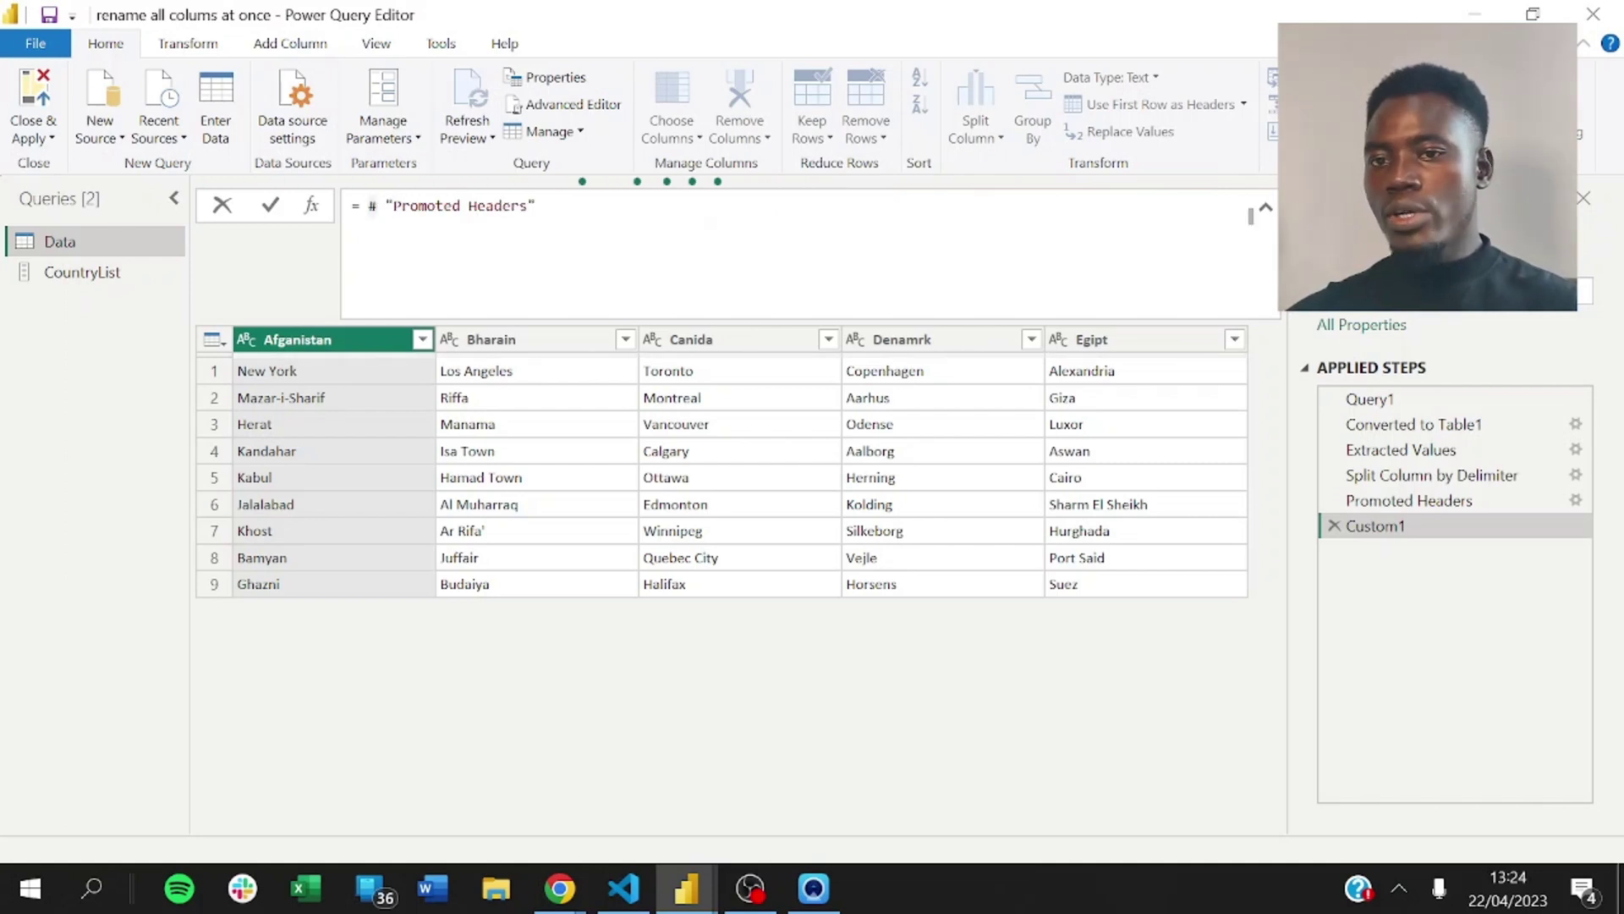
key("BackSpace")
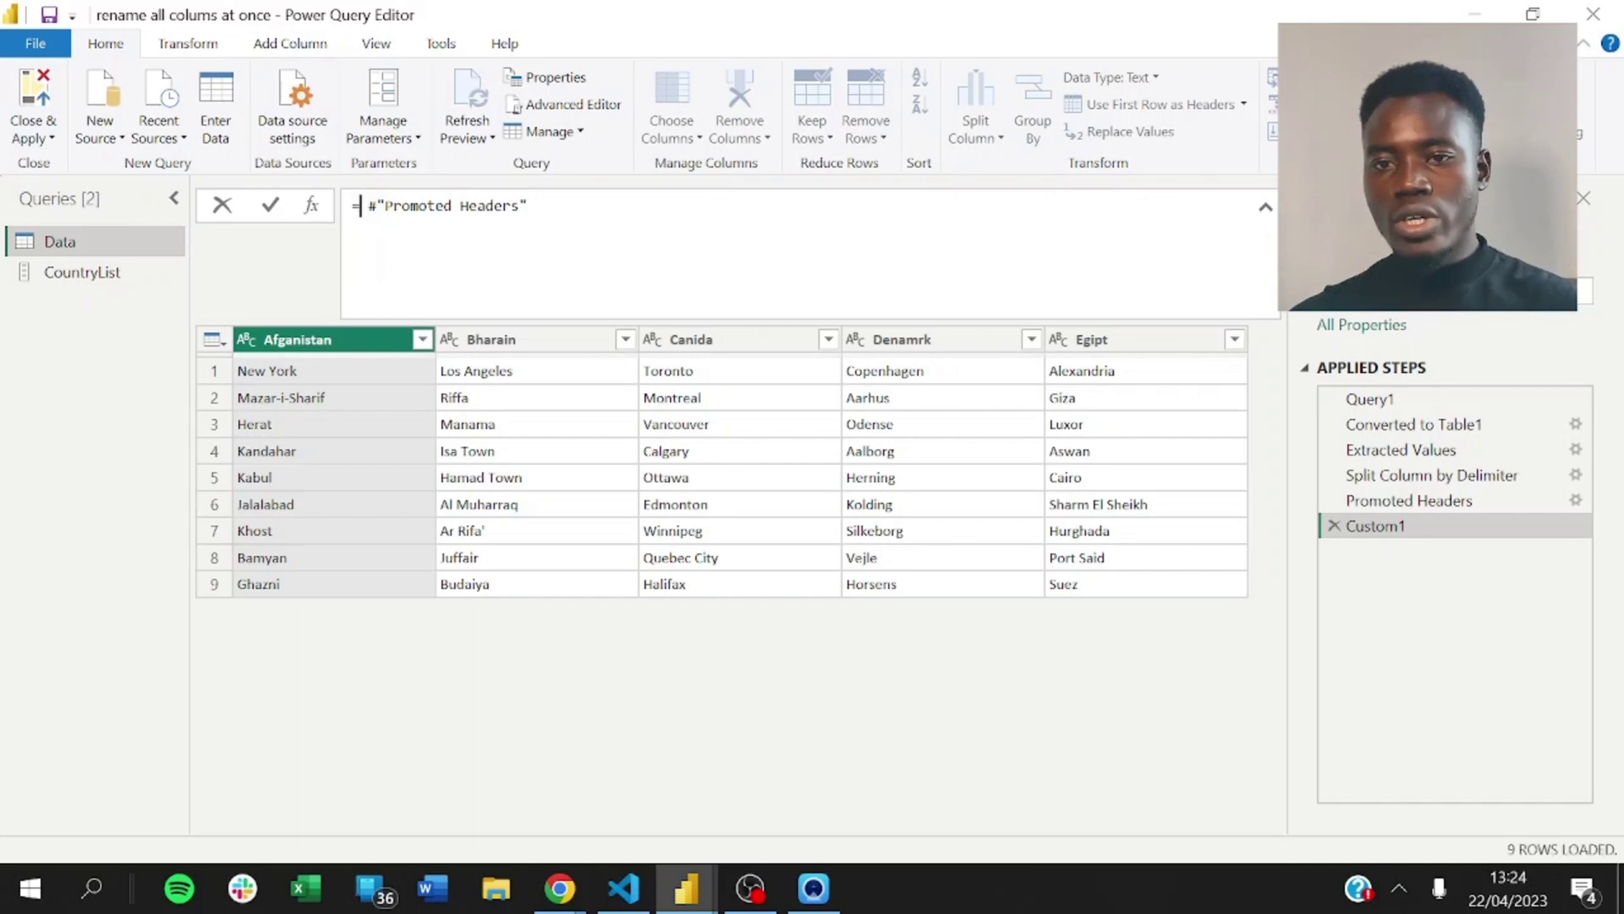
type("List.Zip")
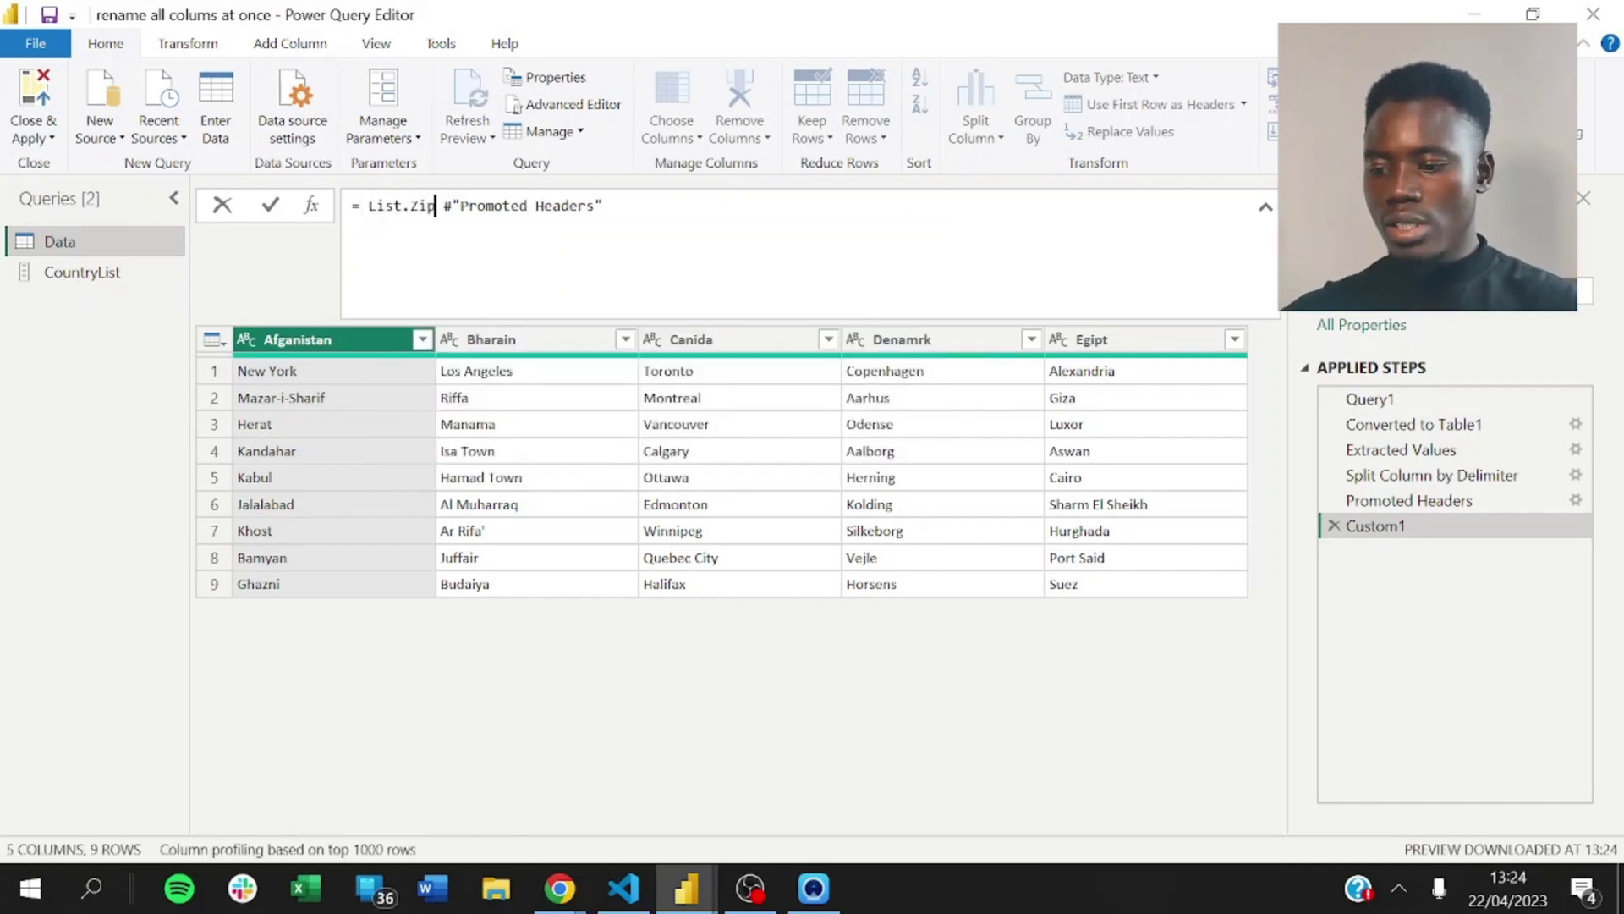
type("(")
key("Delete")
key("Delete")
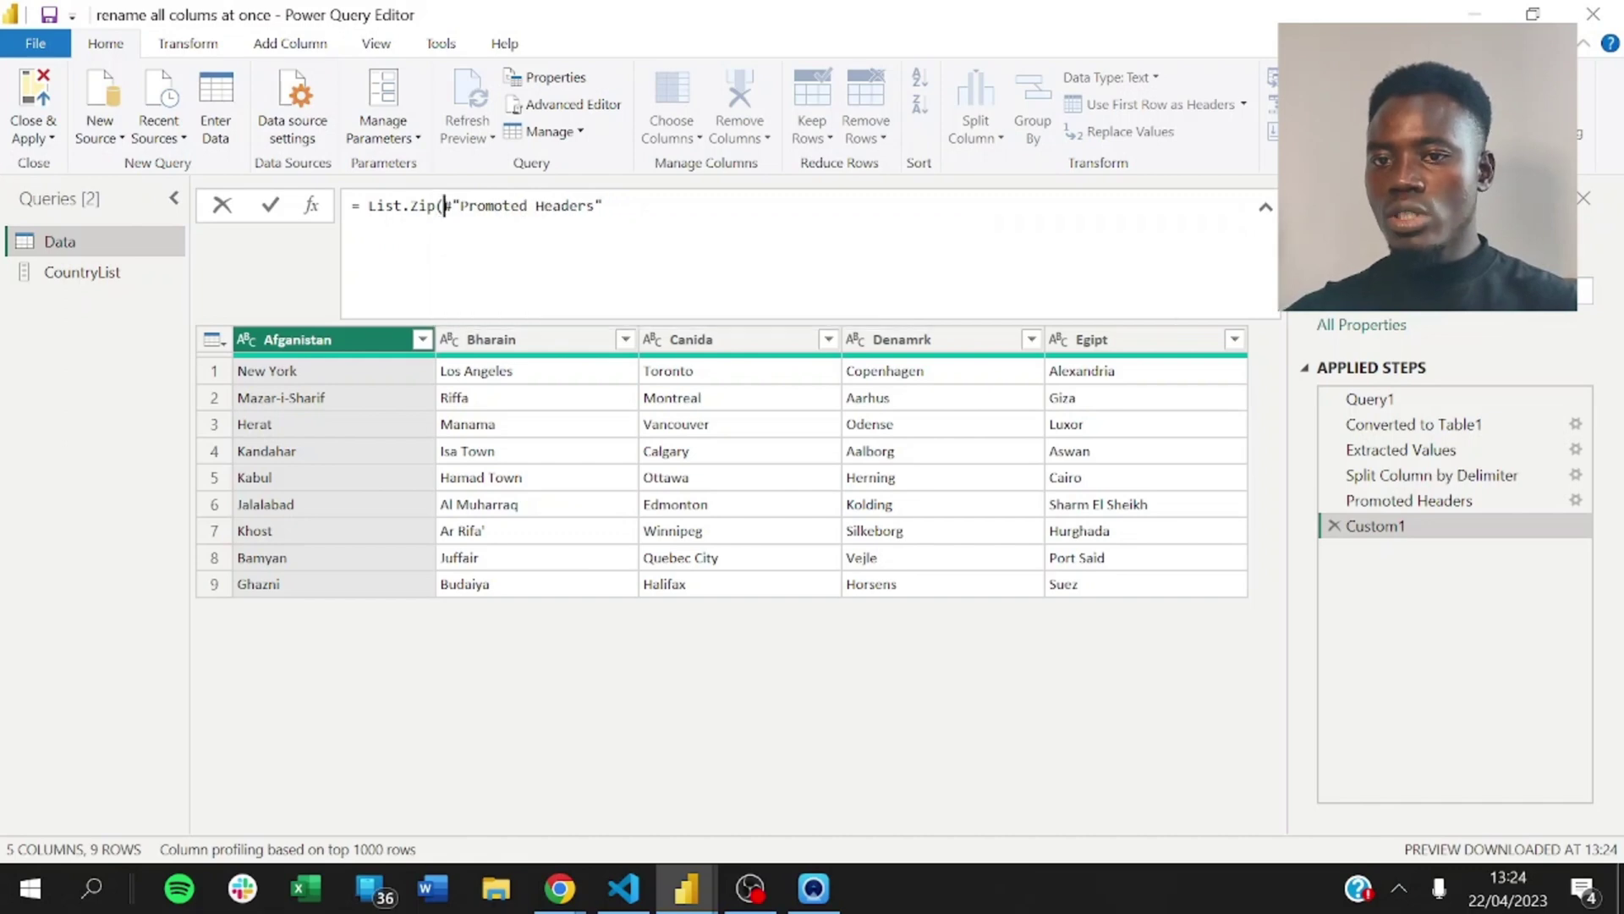
key("Left")
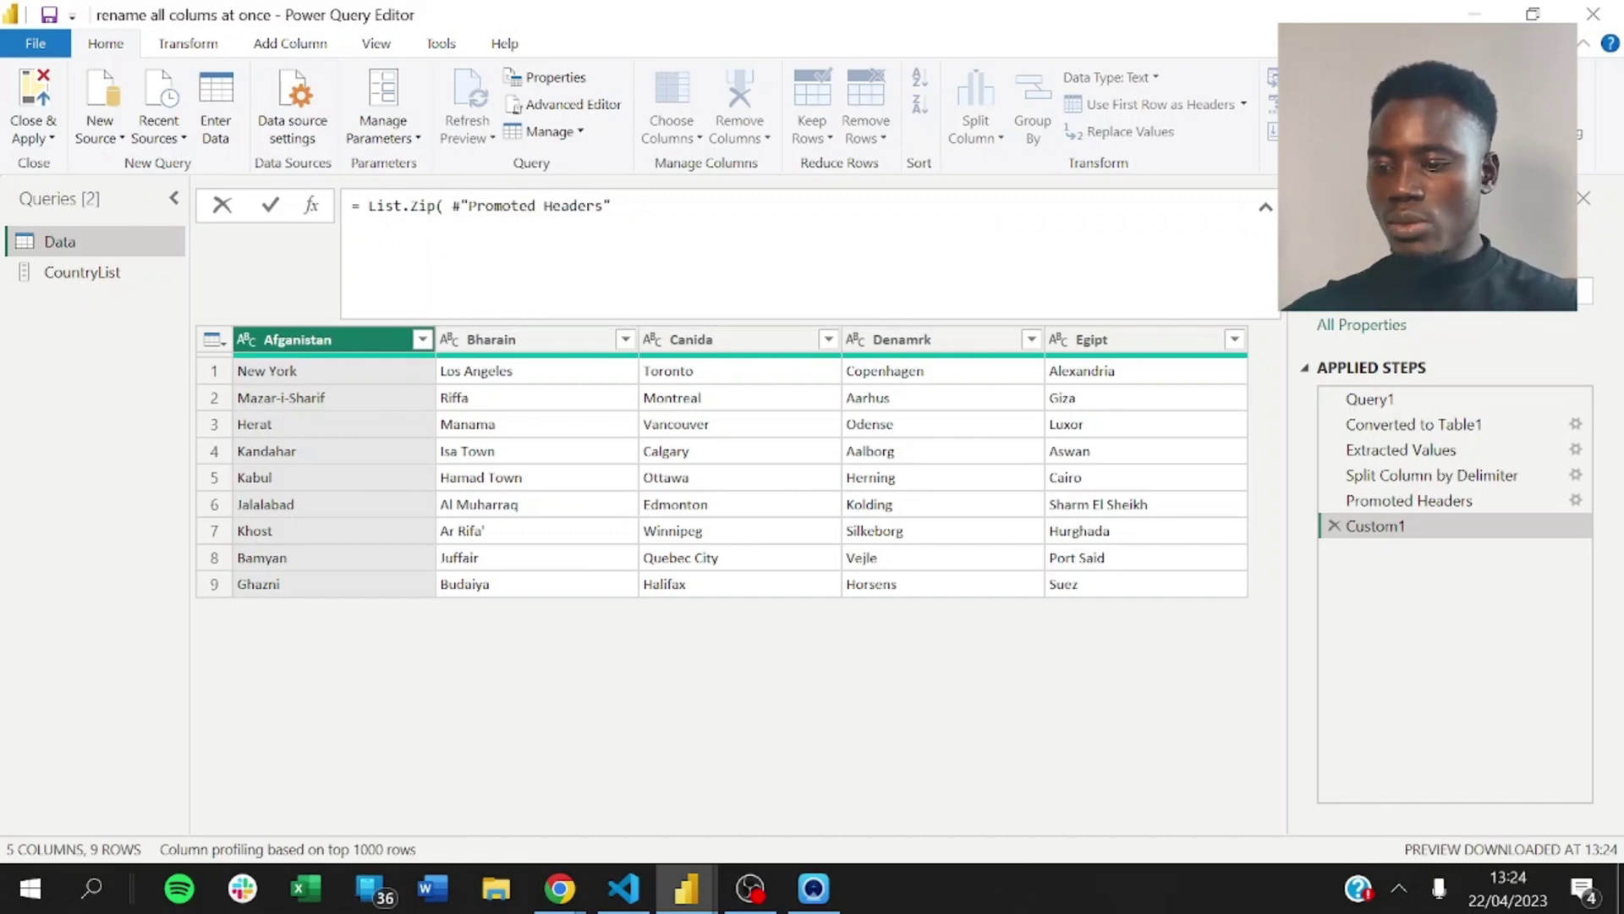
type("[")
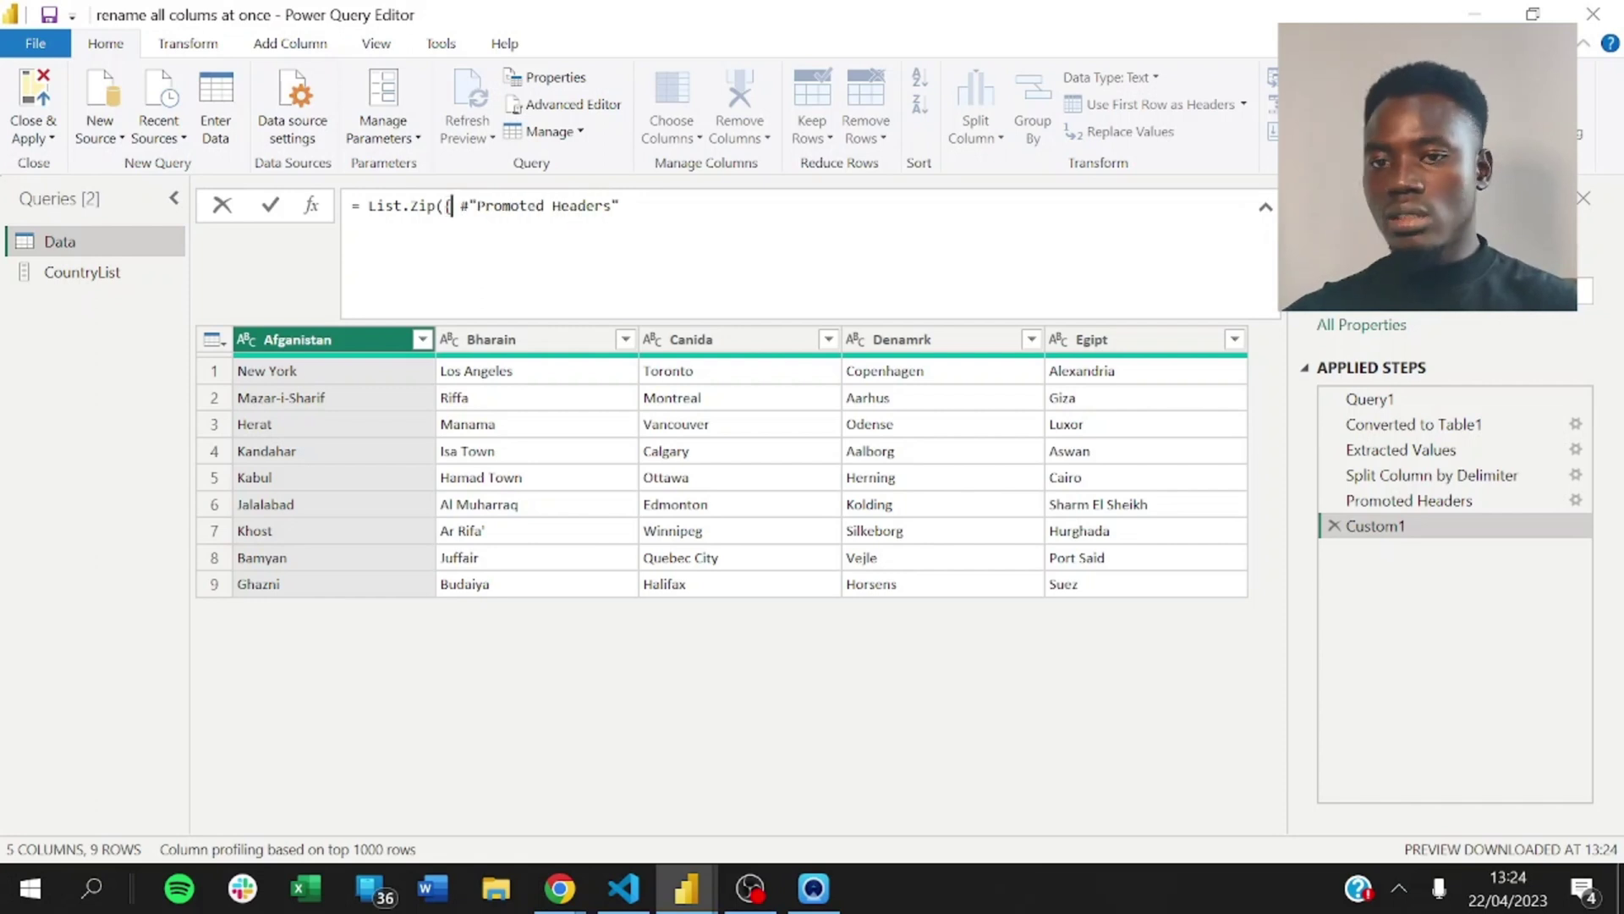
key("Delete")
key("Delete")
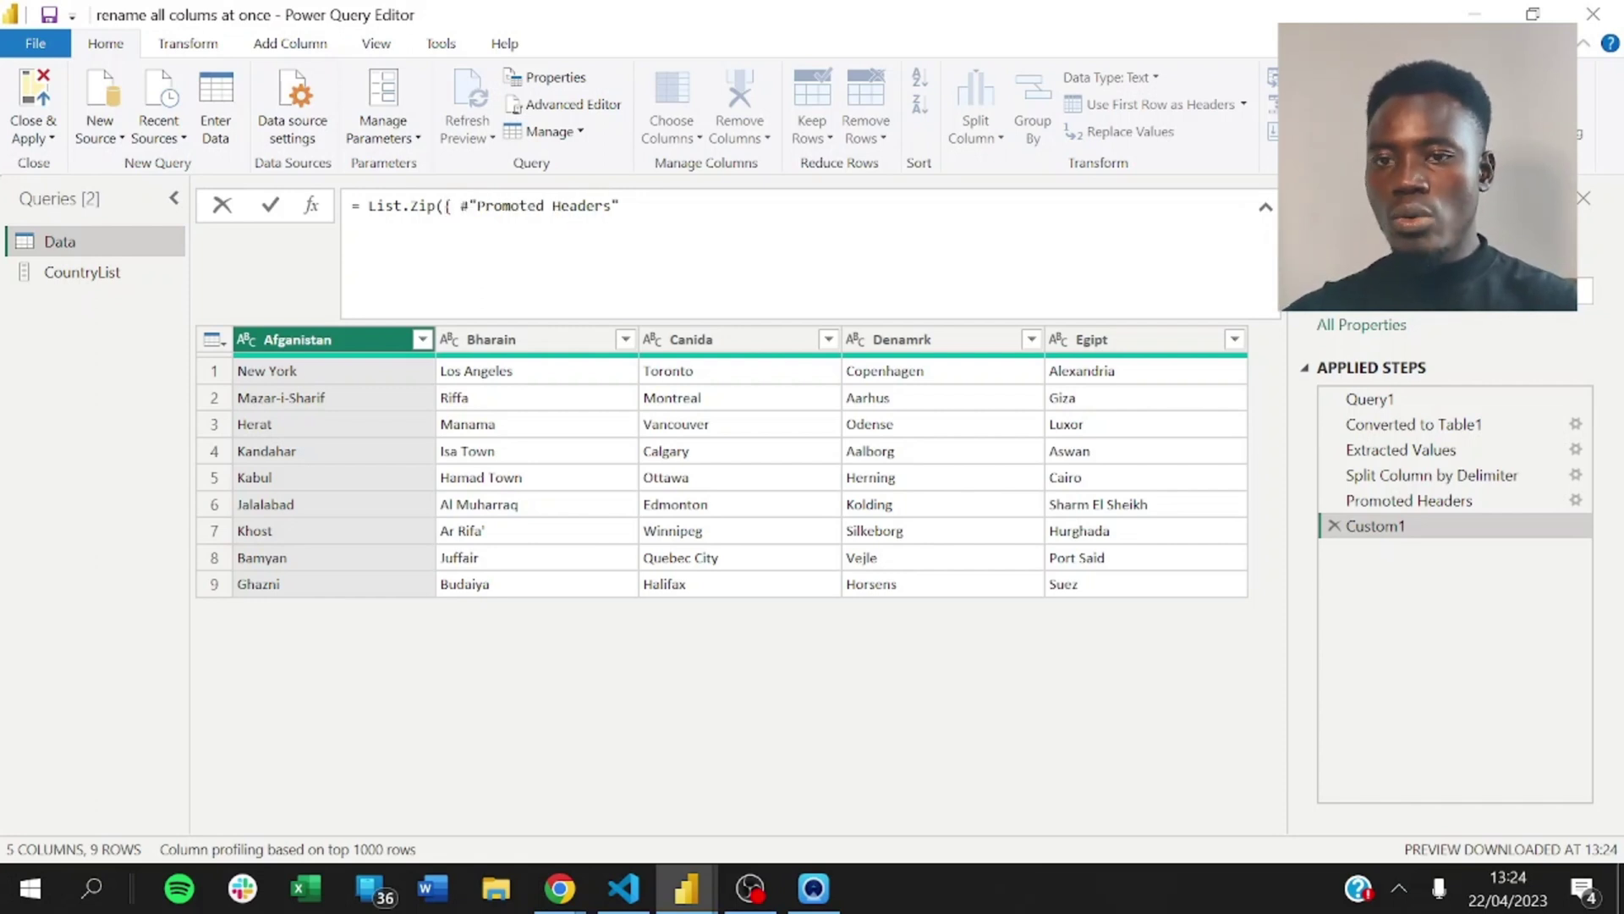
Change the formula to = Table.ColumnNames(#"Promoted Headers") and commit it
key("ctrl+shift+Left")
key("ctrl+shift+Left")
key("ctrl+shift+Left")
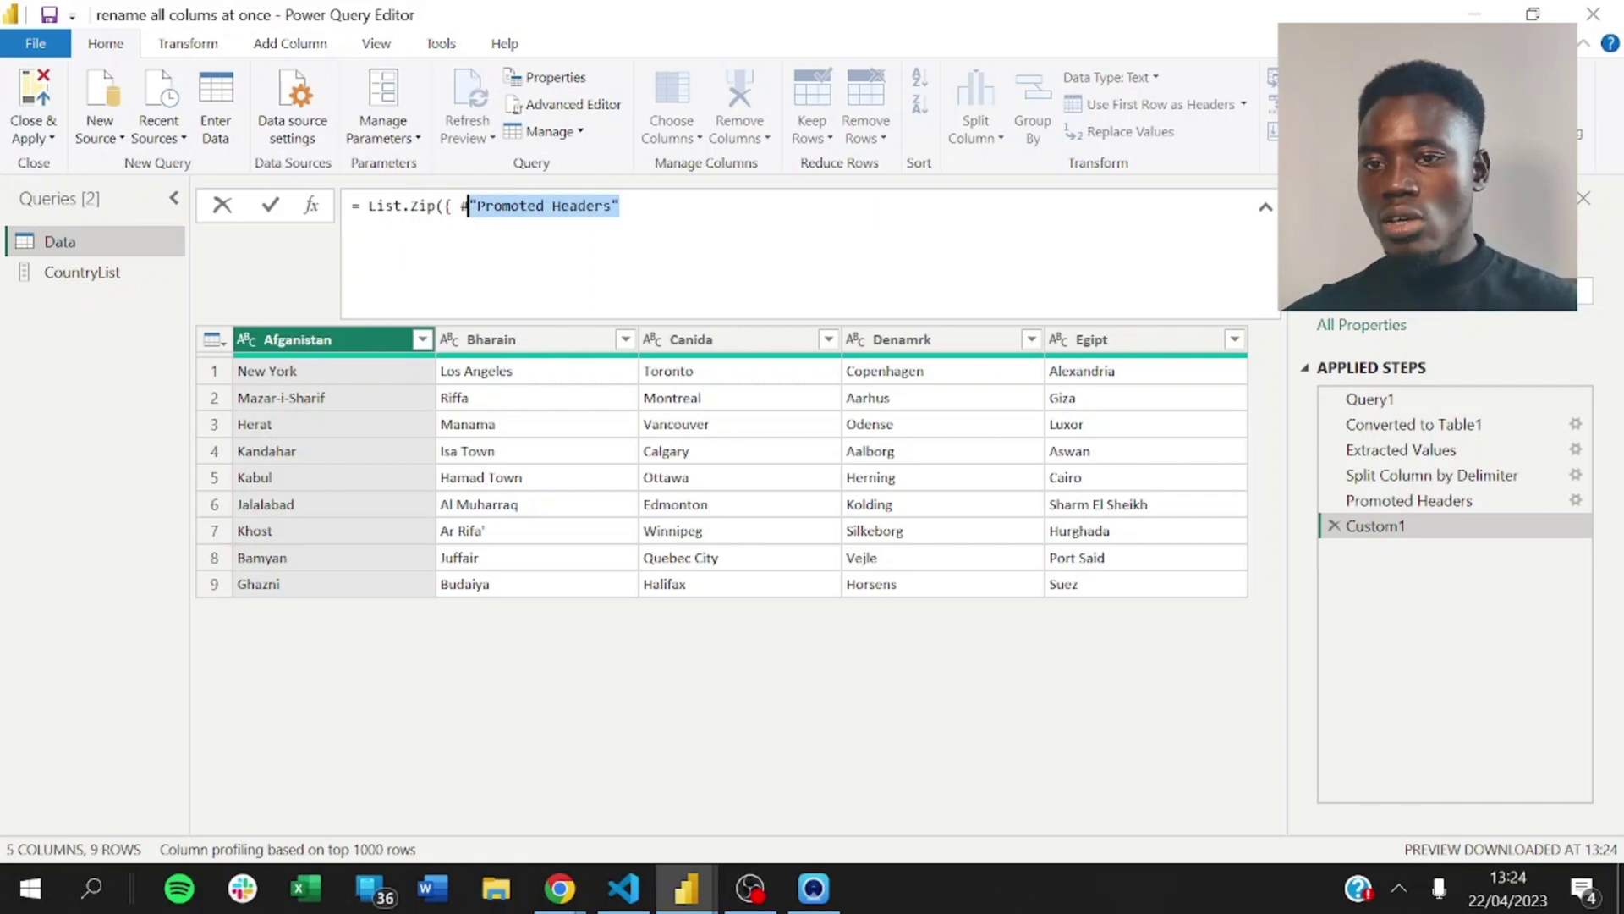
key("Left")
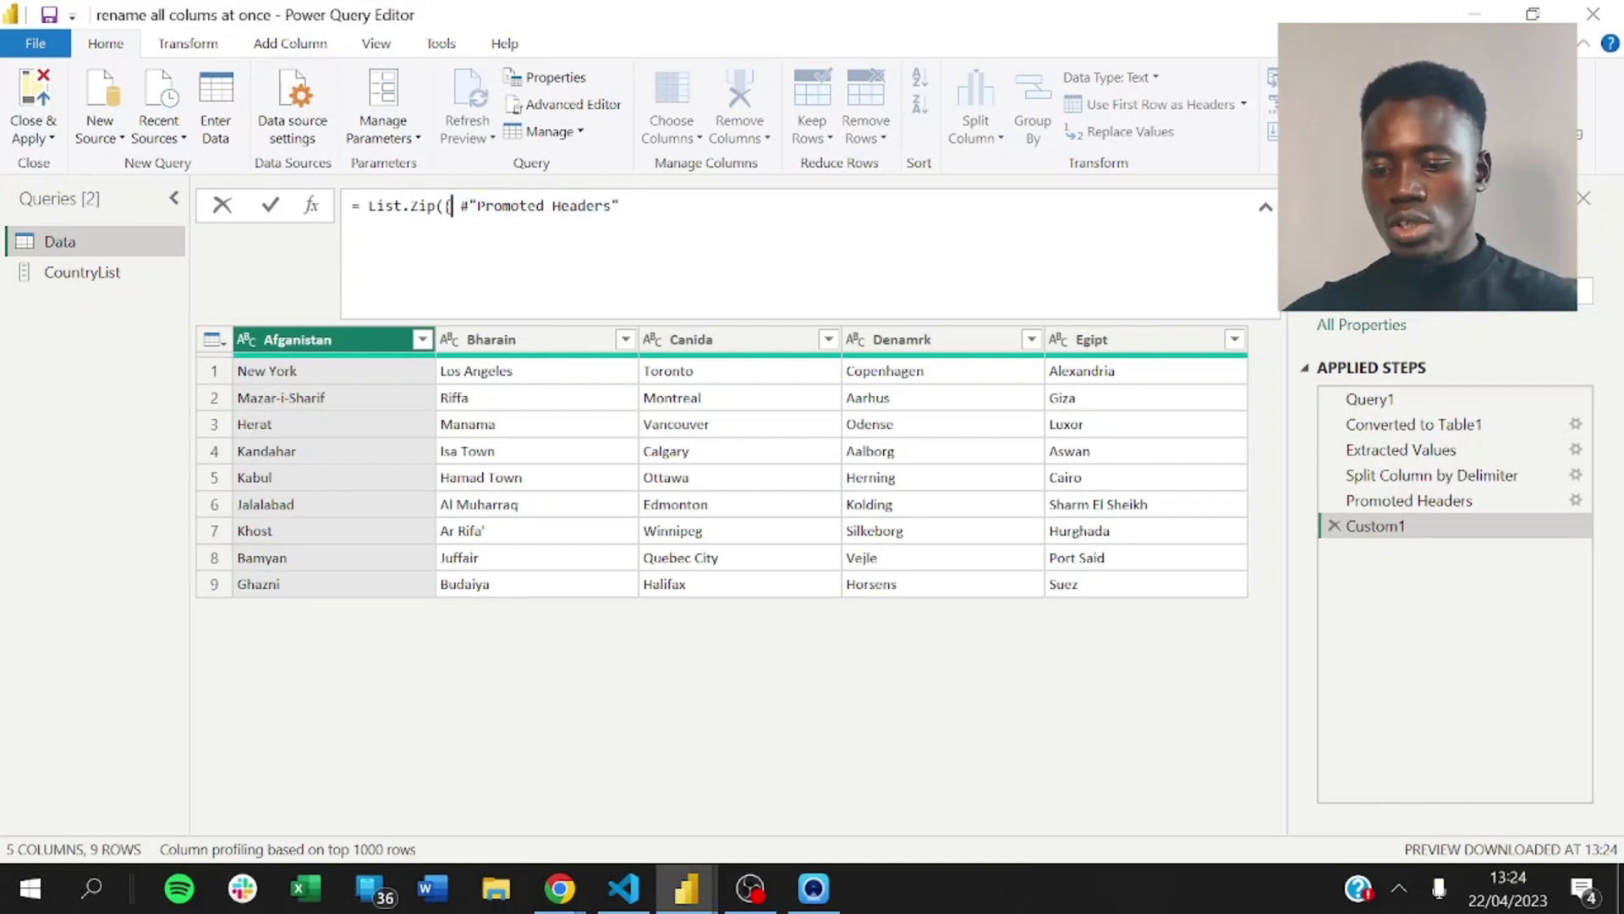
type("Table")
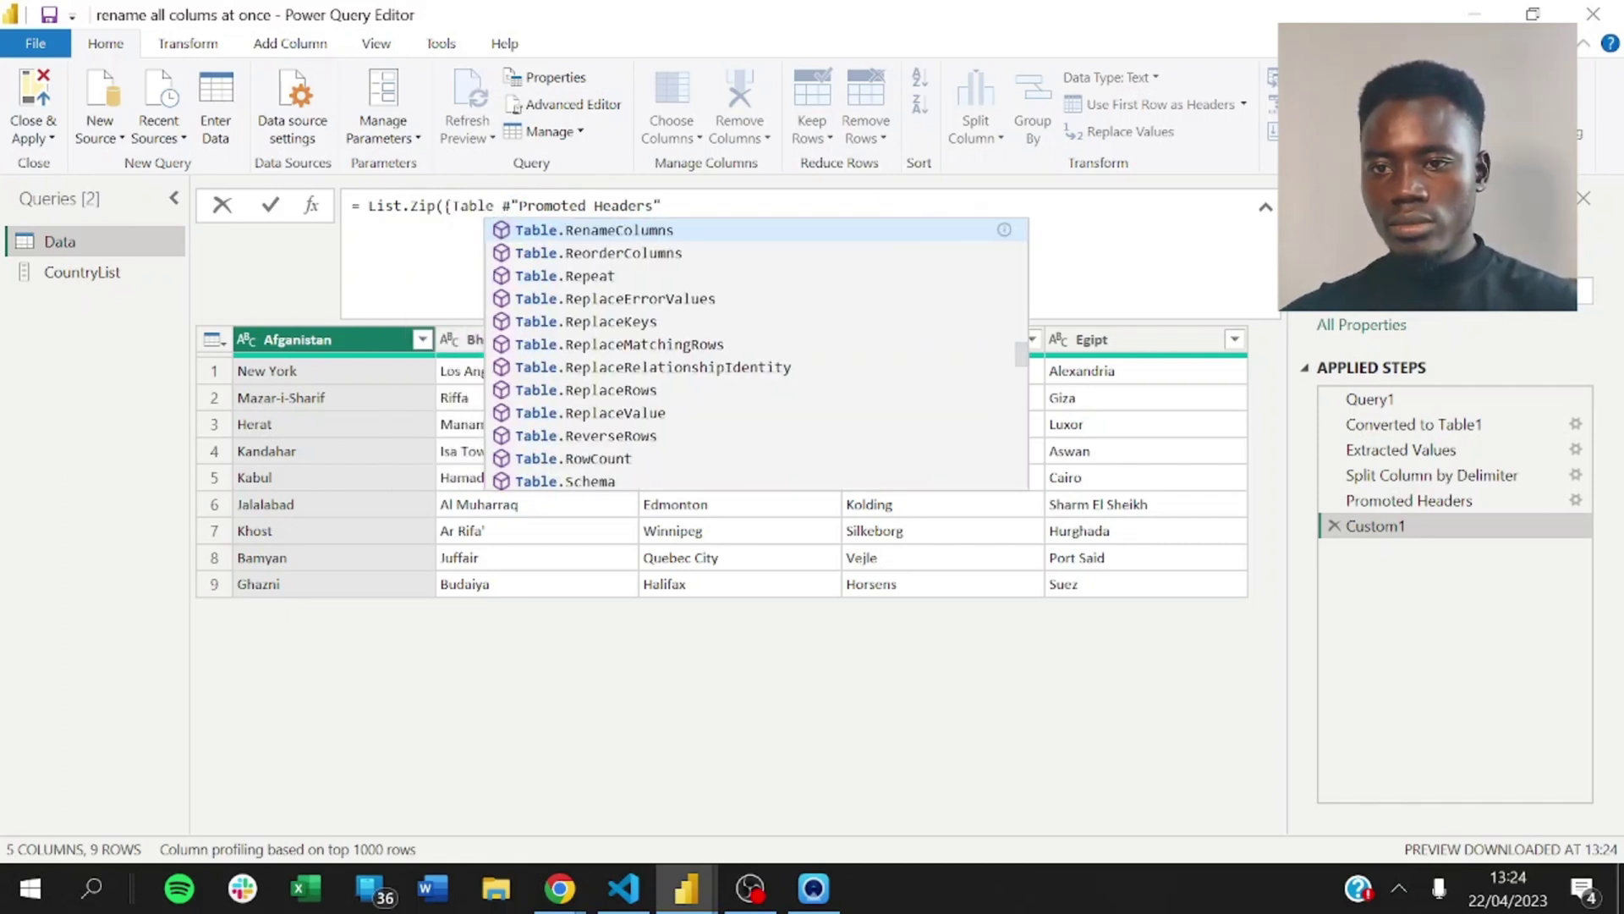
type(".Co")
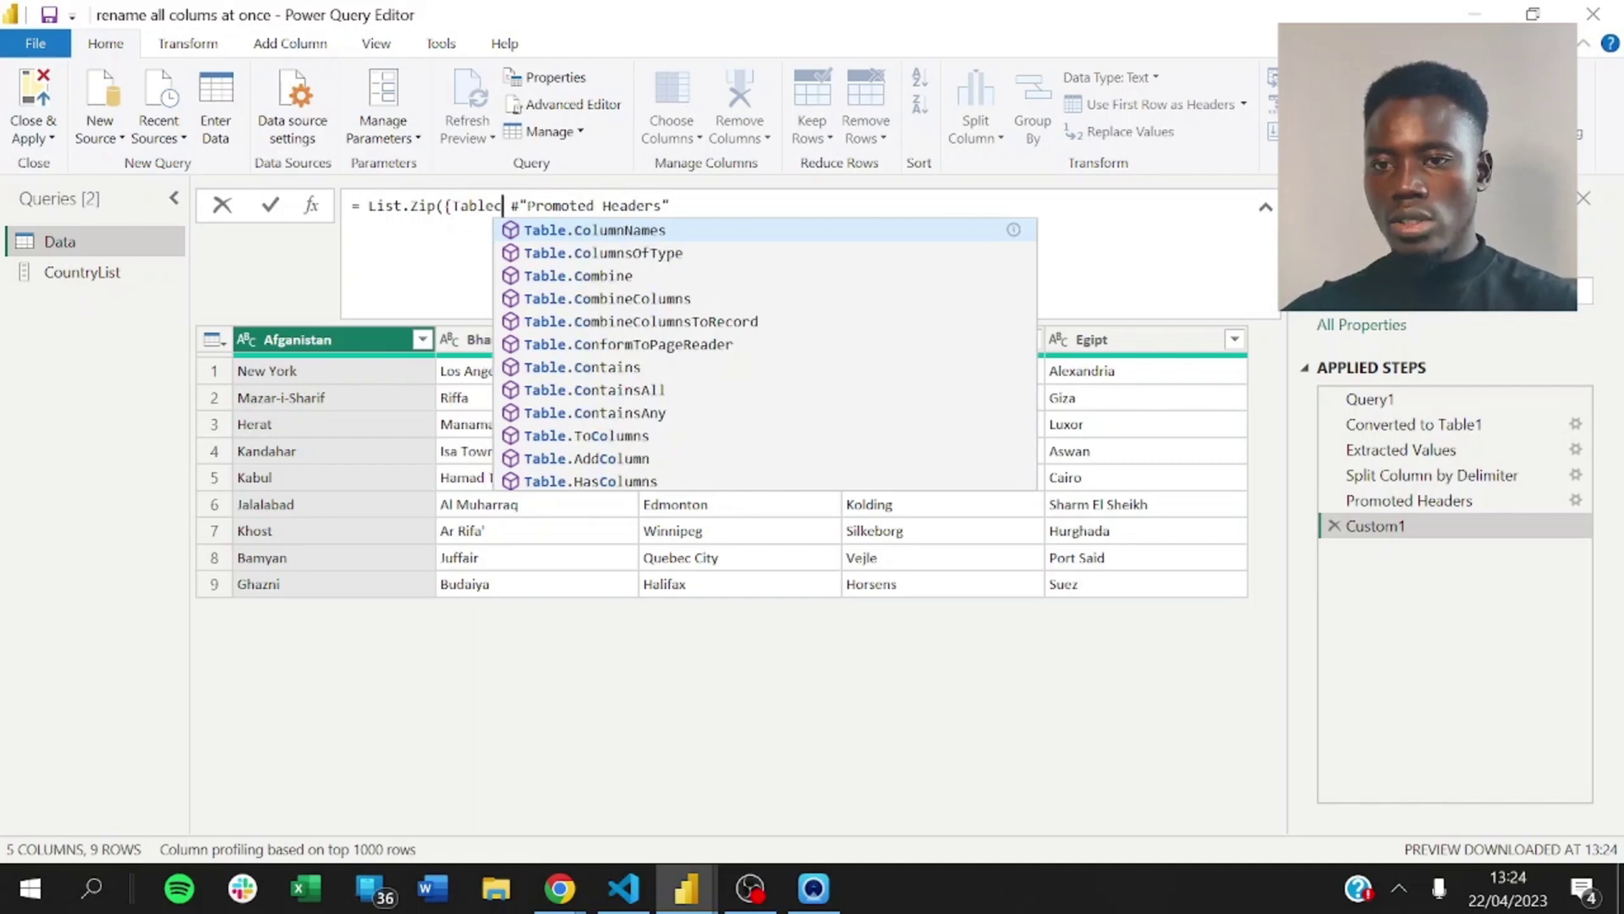
key("Tab")
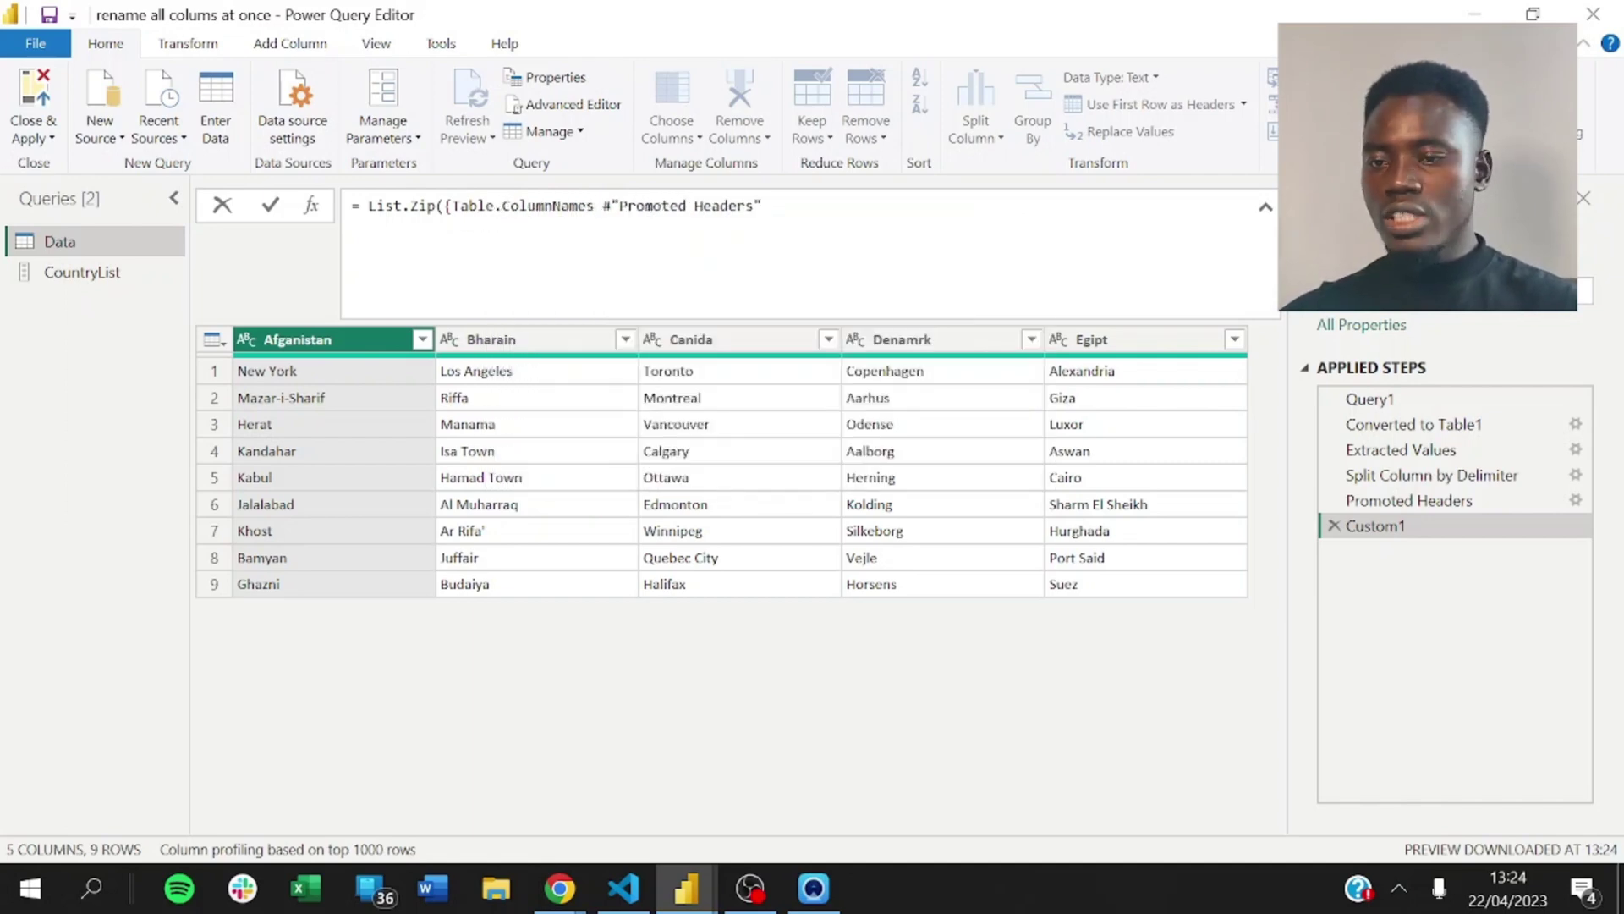
type("(")
key("Delete")
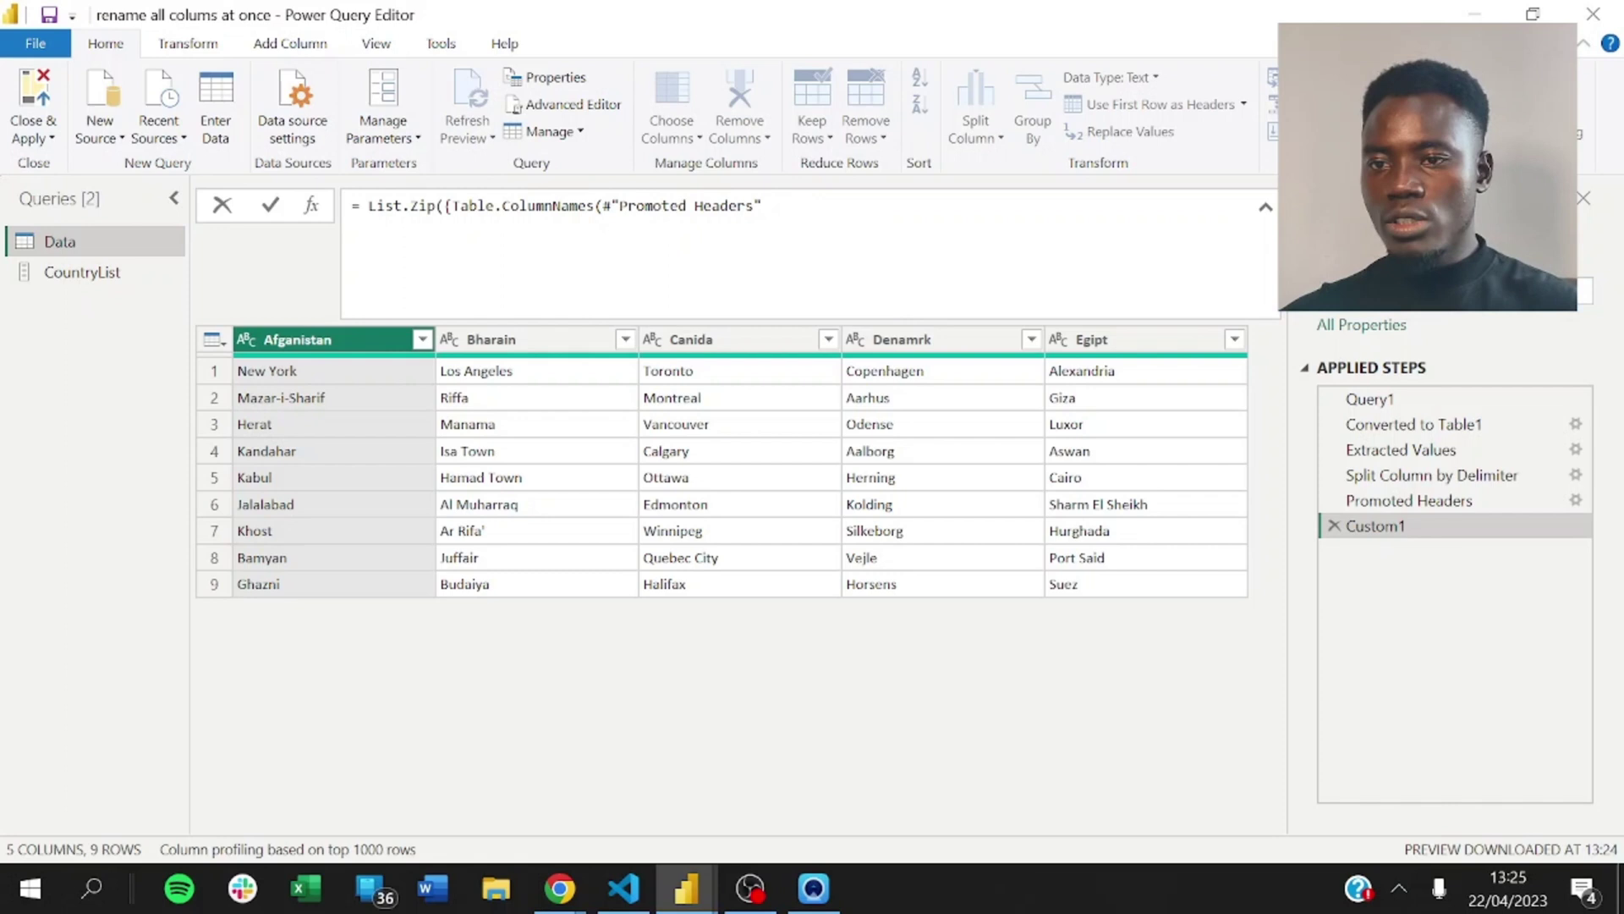
type(")")
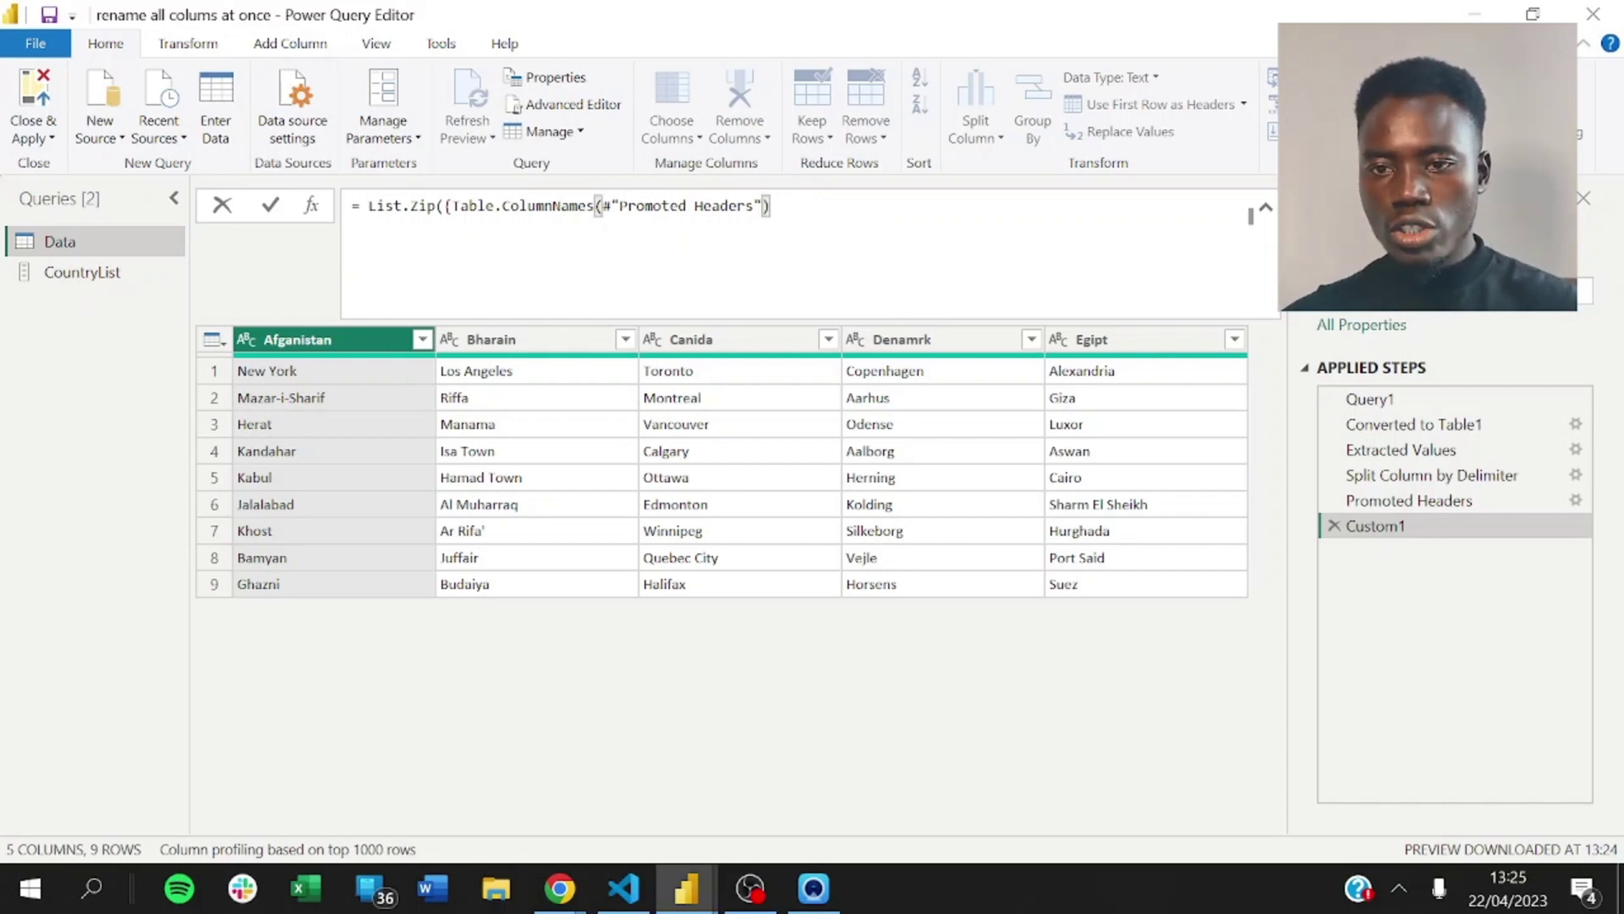
left_click(450, 206)
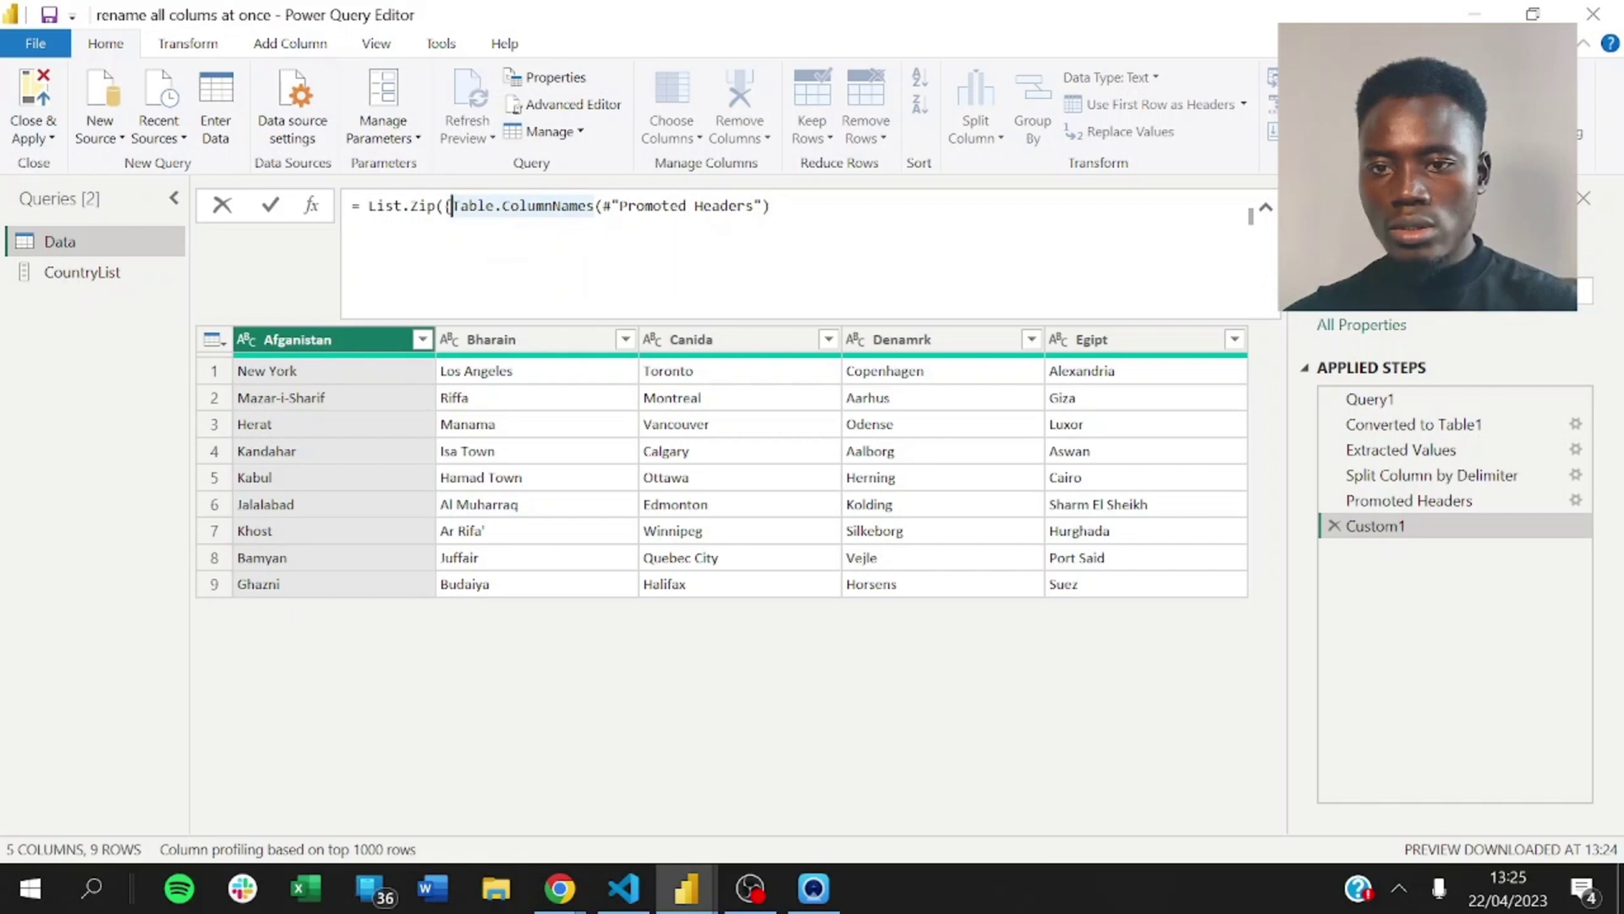
key("shift+Home")
key("BackSpace")
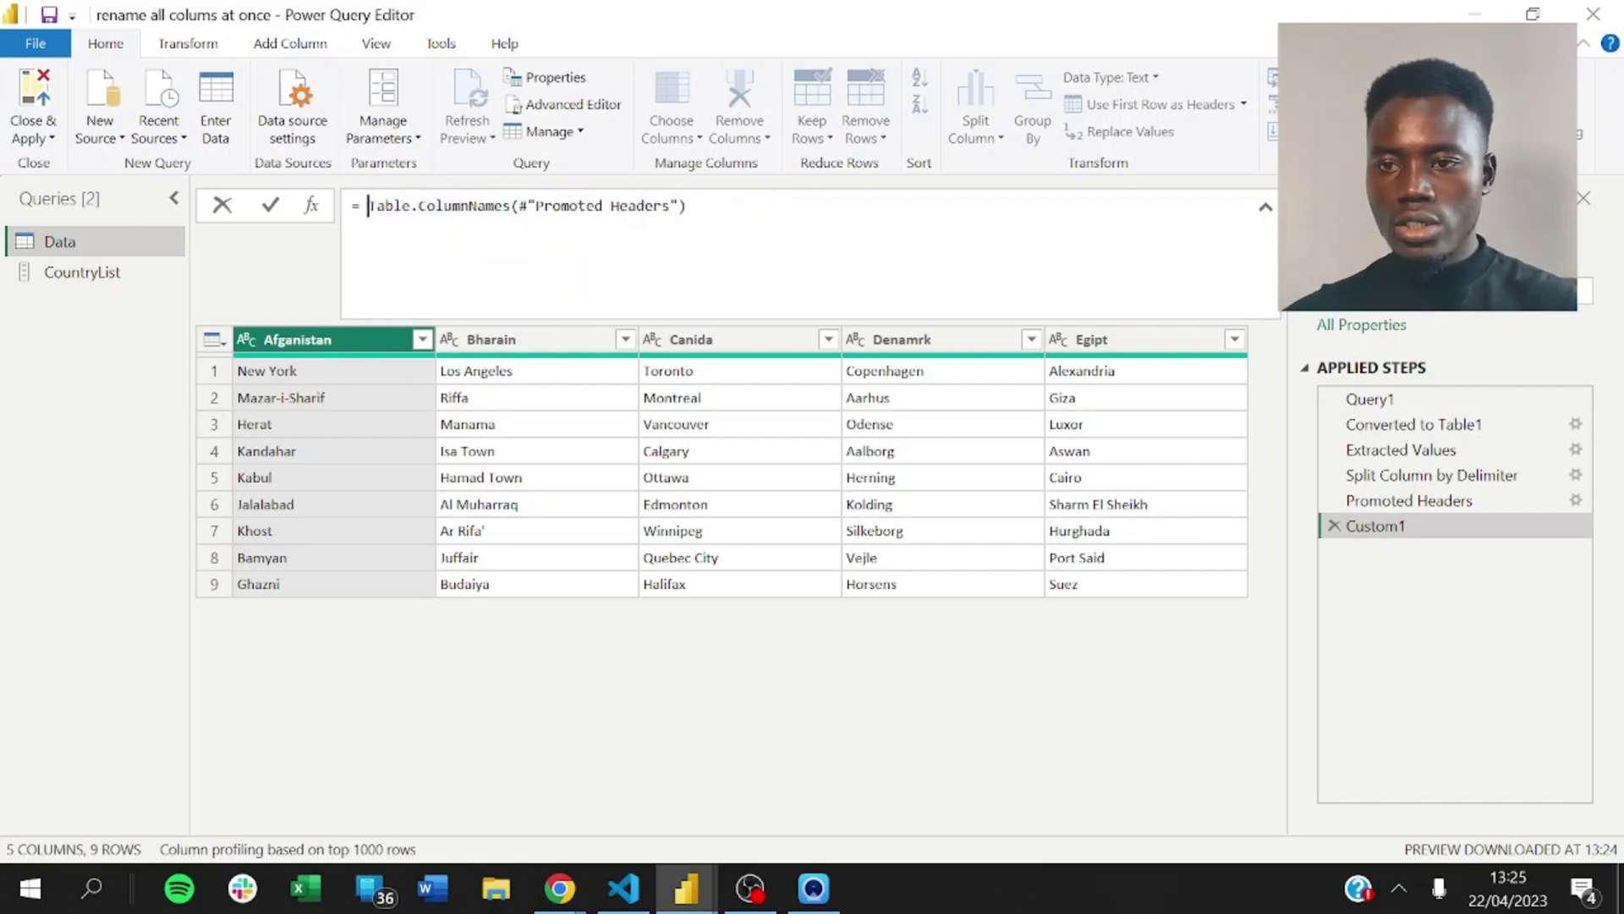
key("Return")
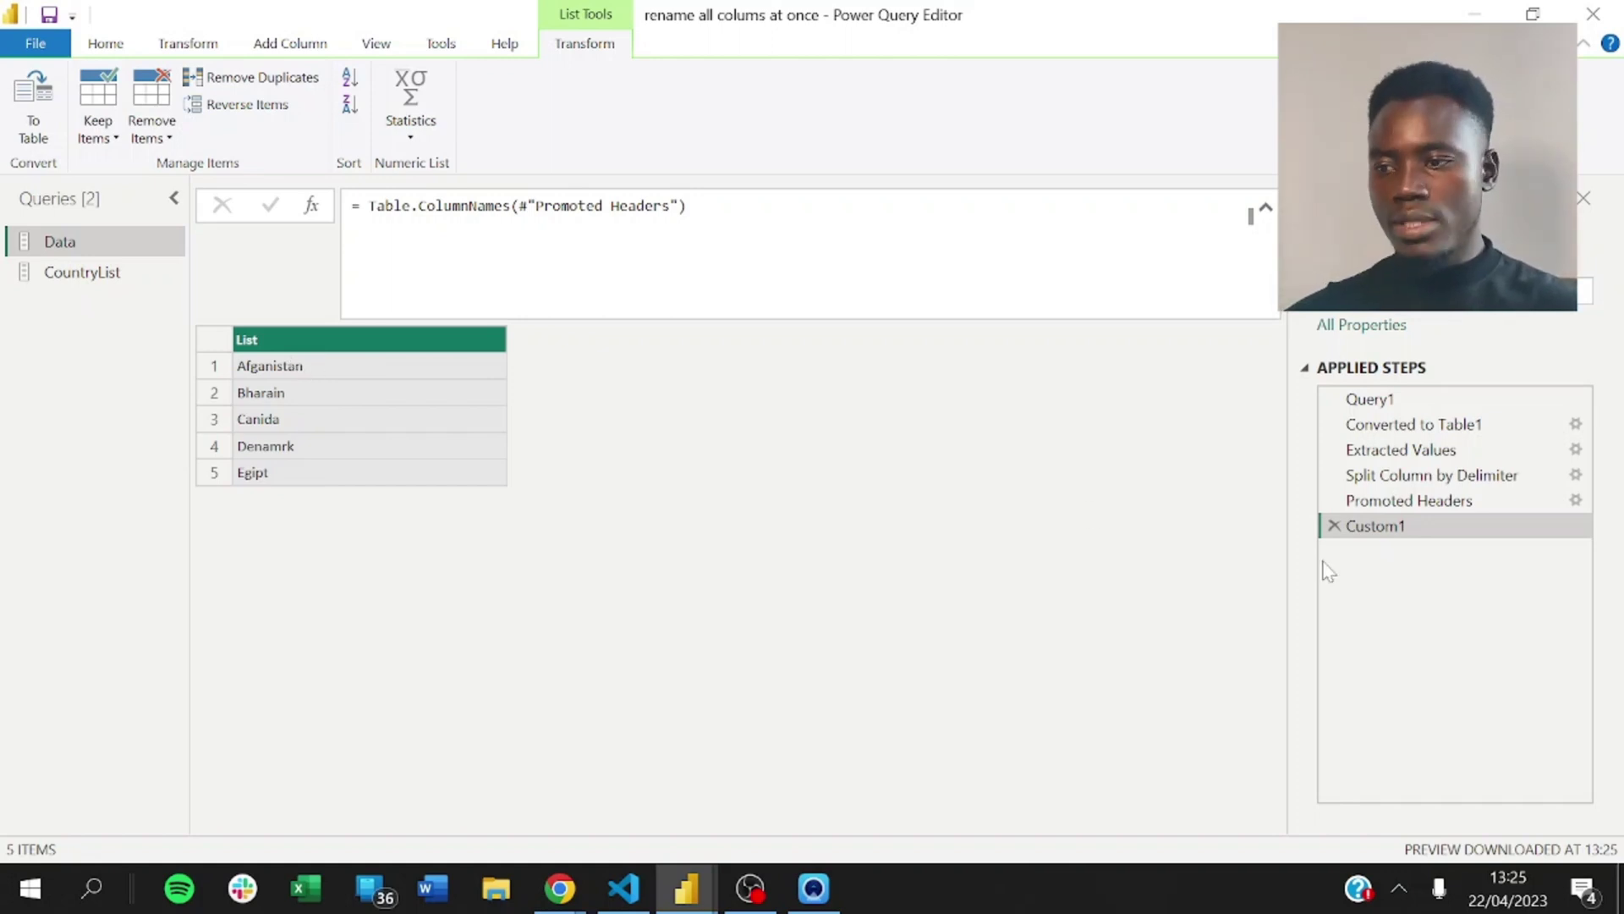
Rename the Custom1 step in Applied Steps to OldColumns
right_click(1368, 531)
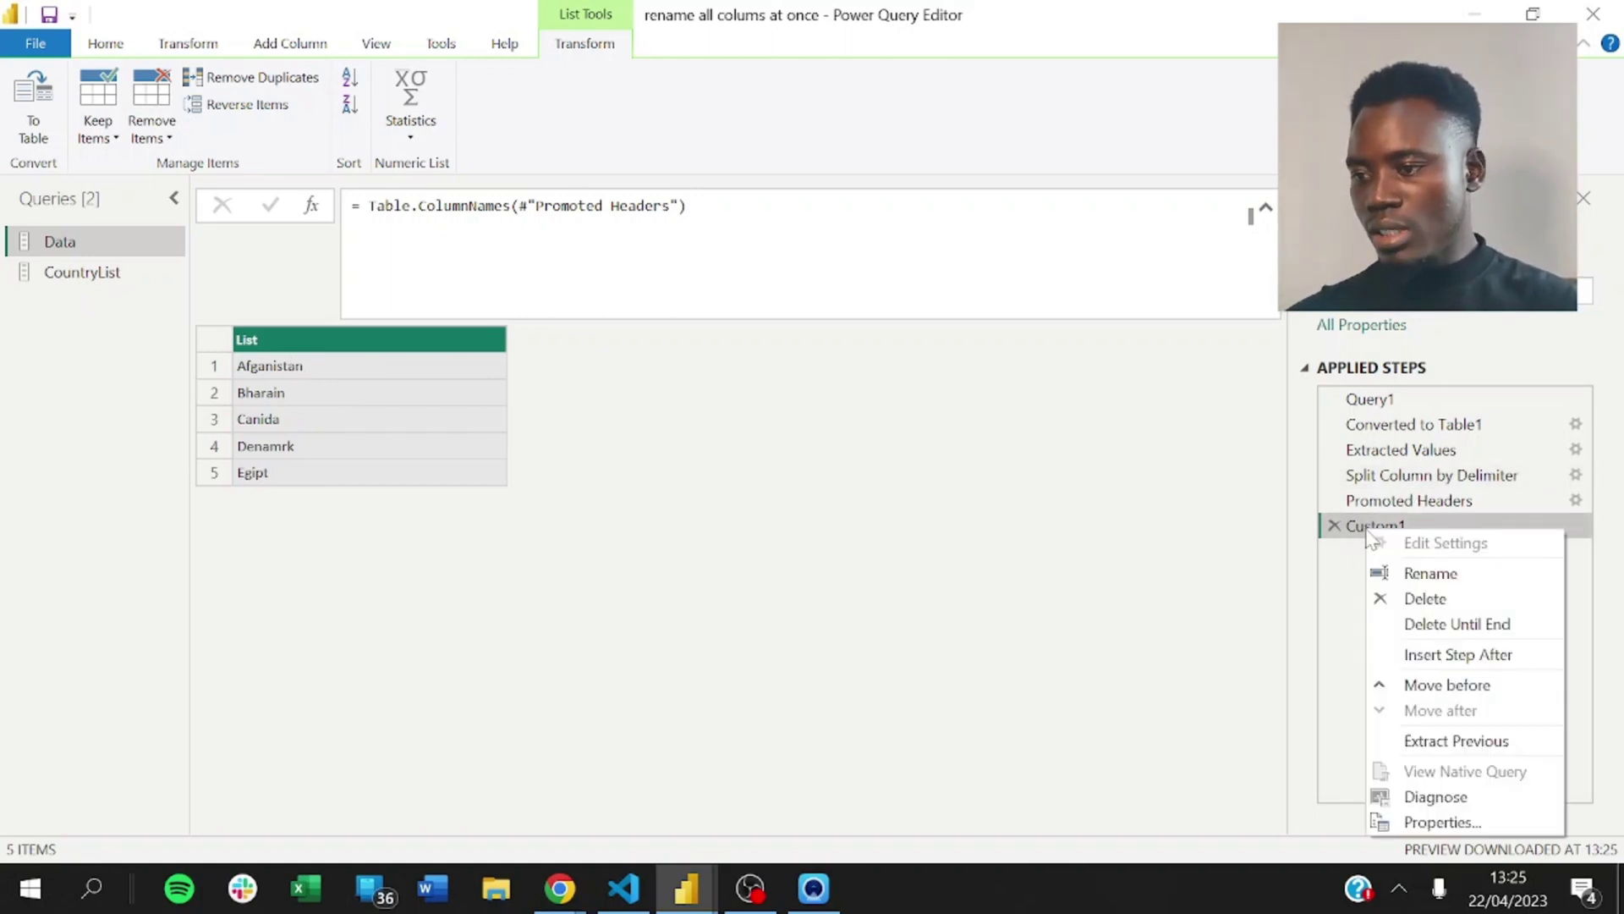
left_click(1404, 574)
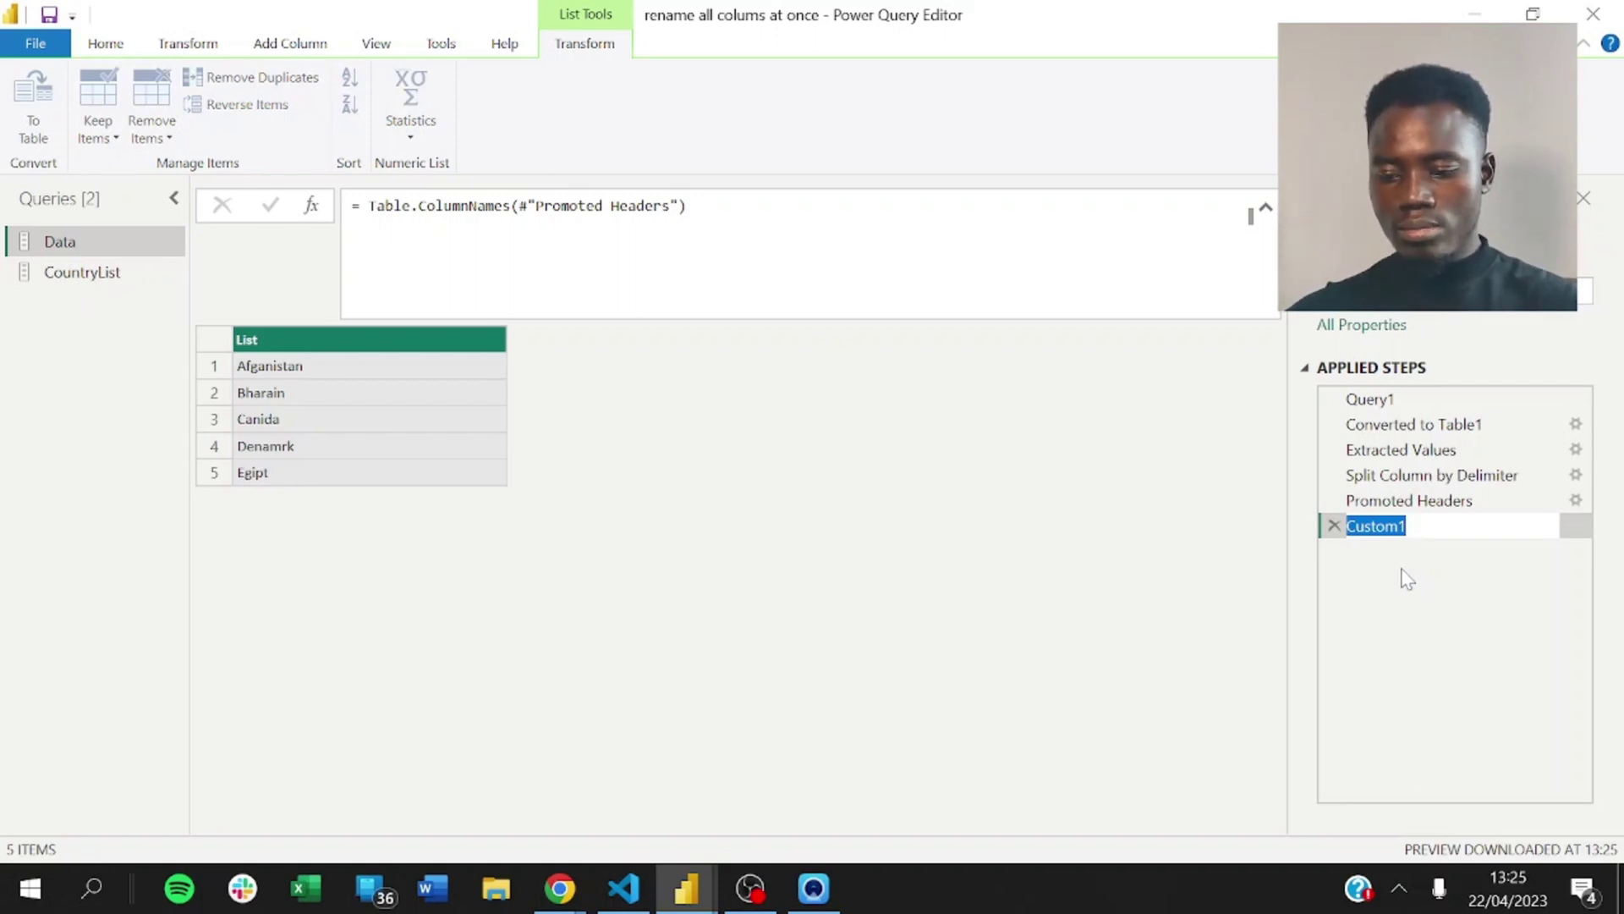
type("Old")
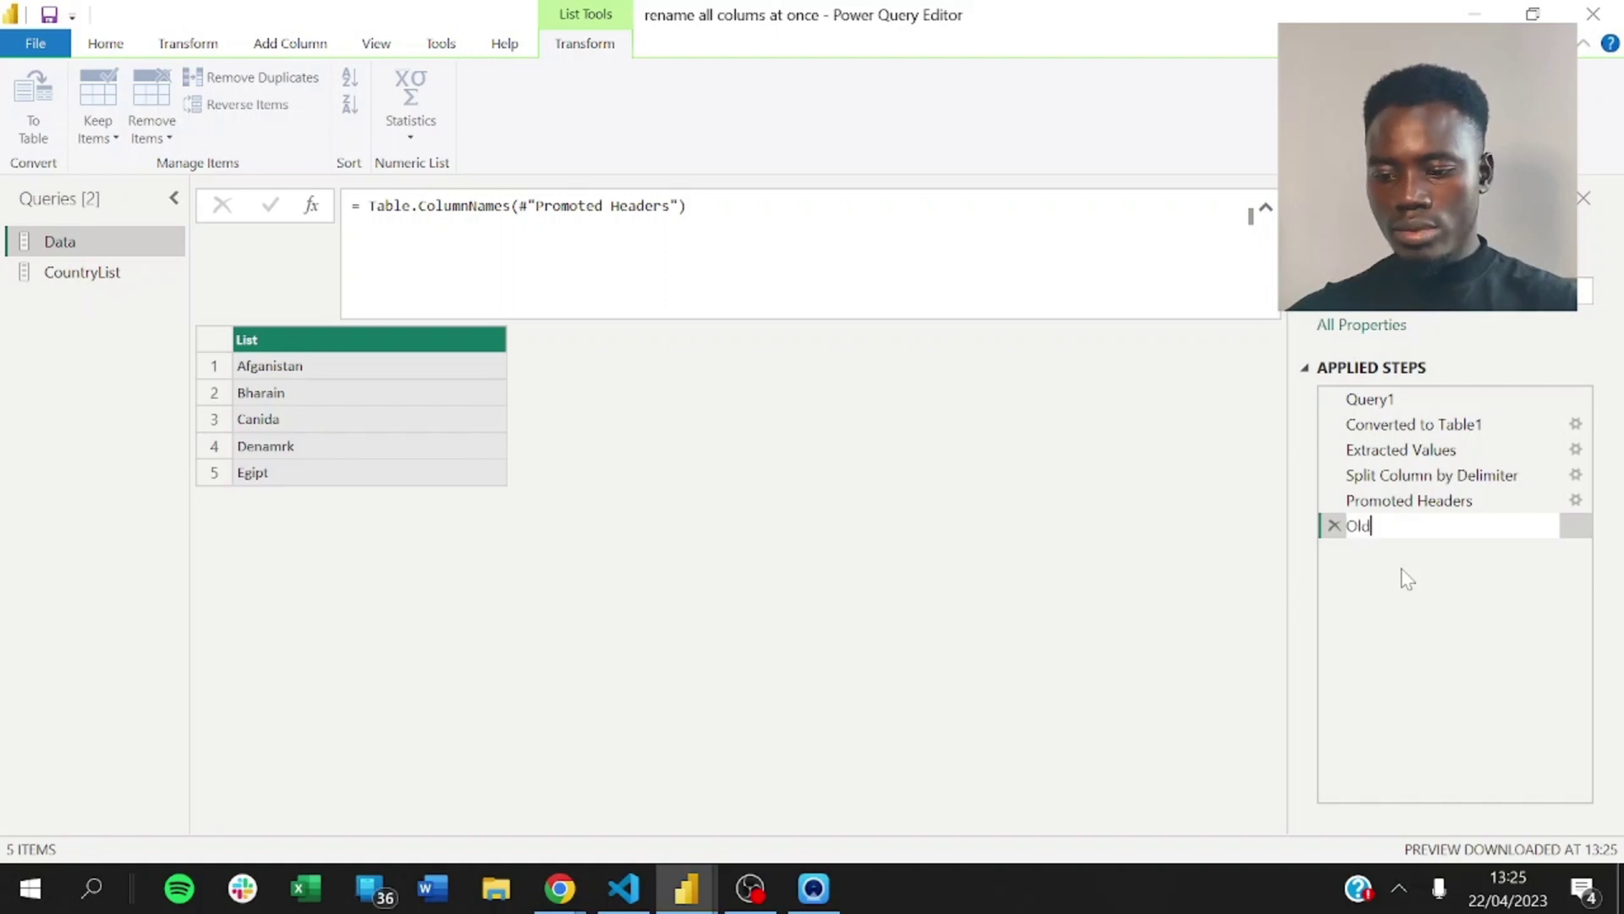
type("Columns")
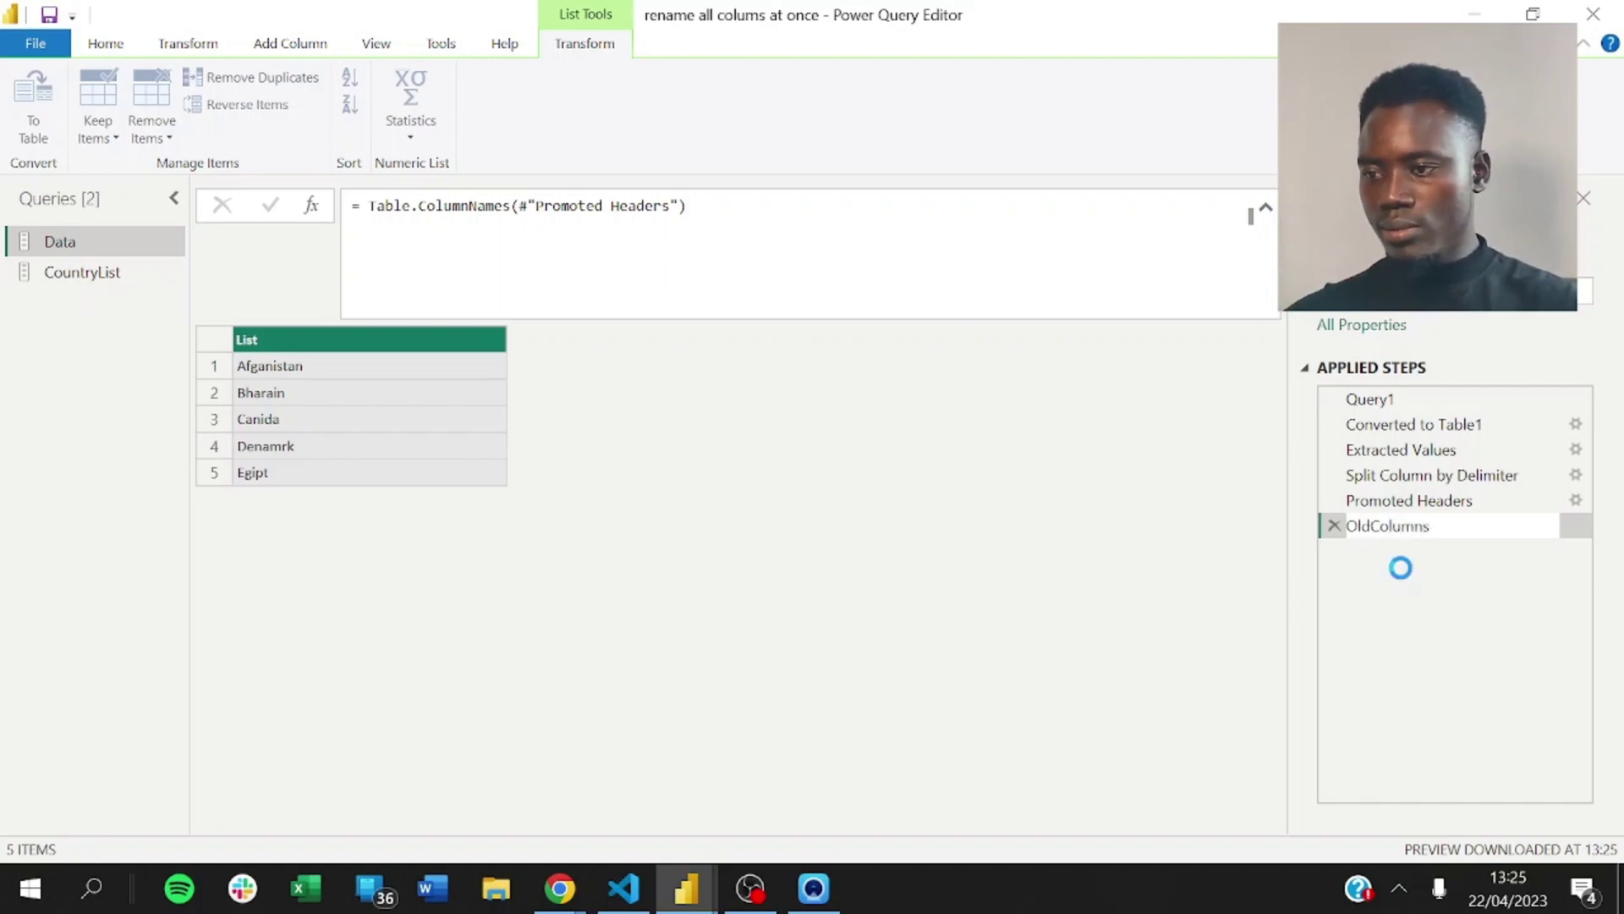
key("Return")
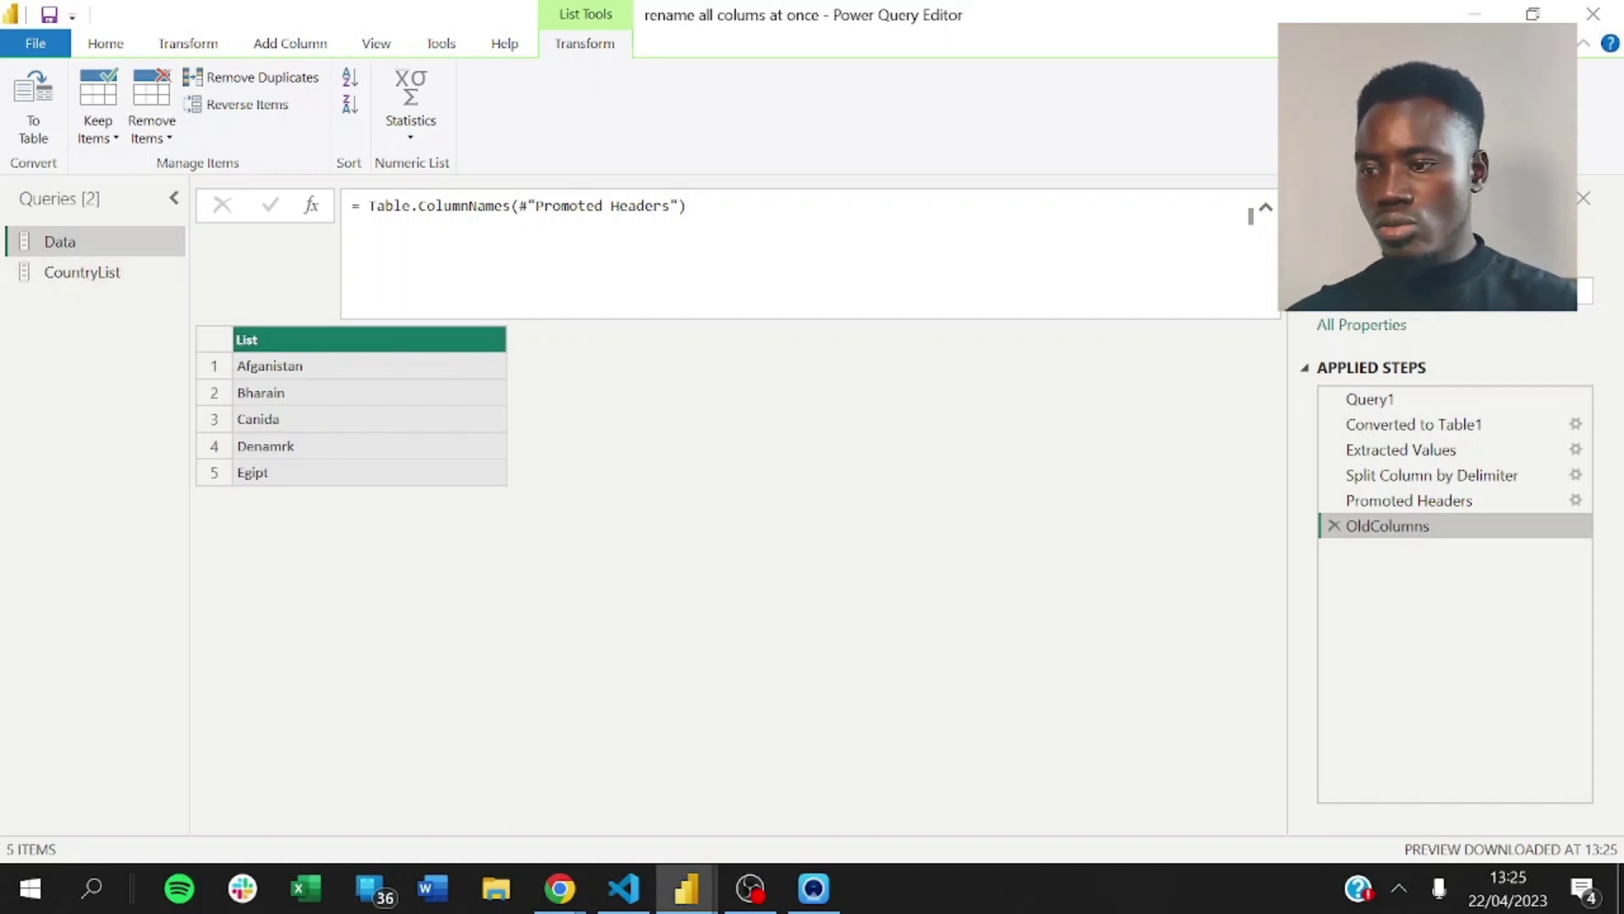
Add a new step with the formula = List.Zip(OldColumns, CountryList)
left_click(311, 205)
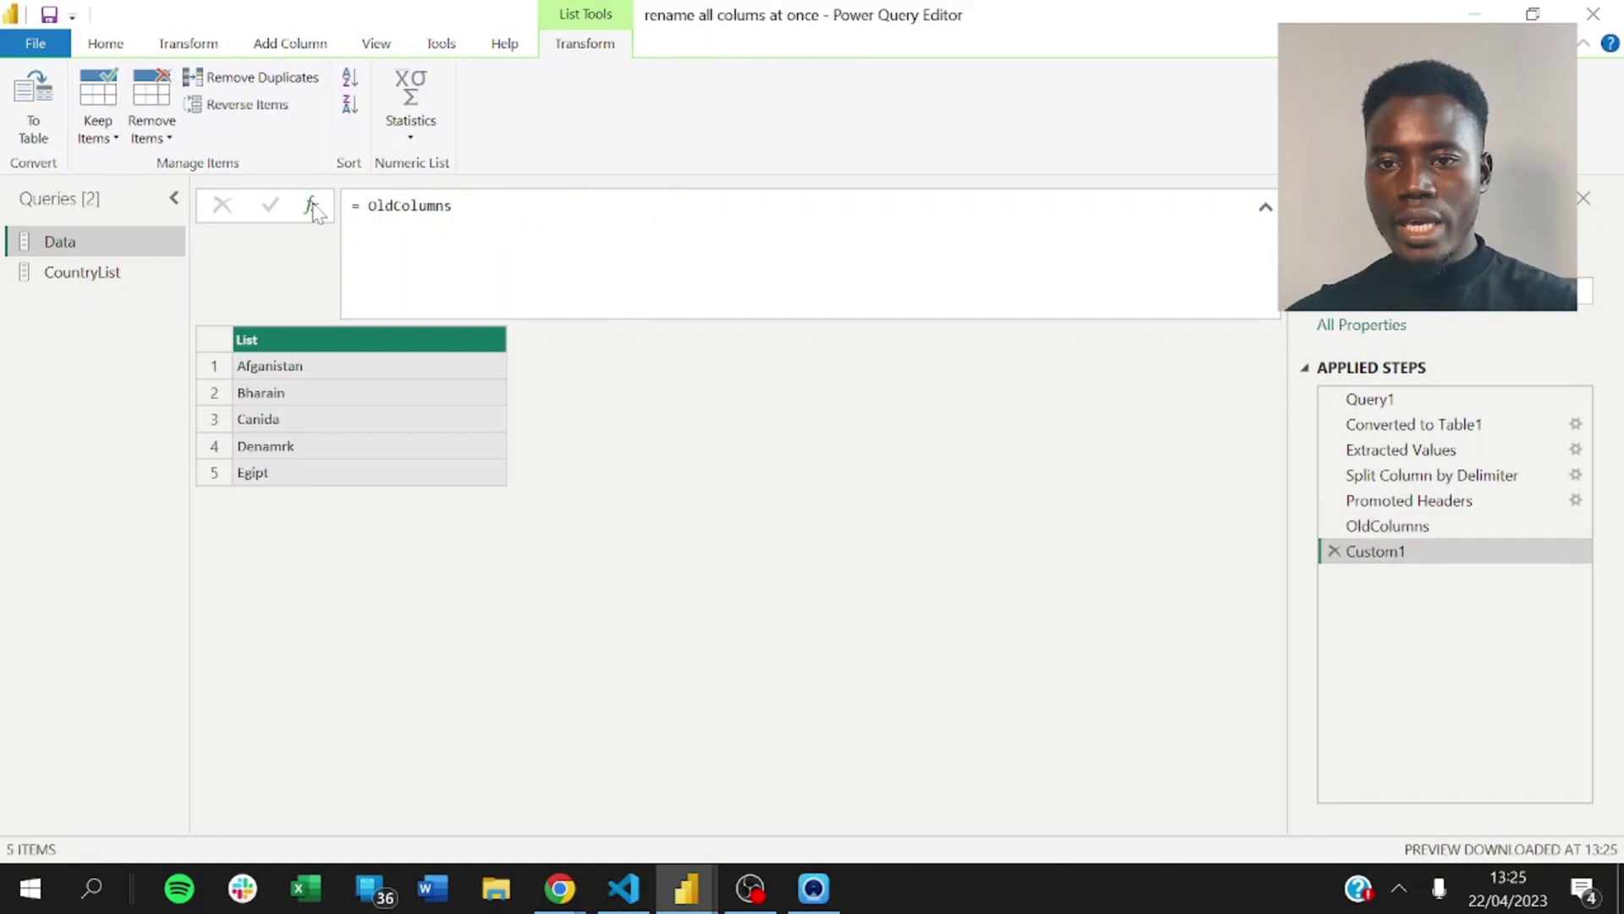
left_click(368, 204)
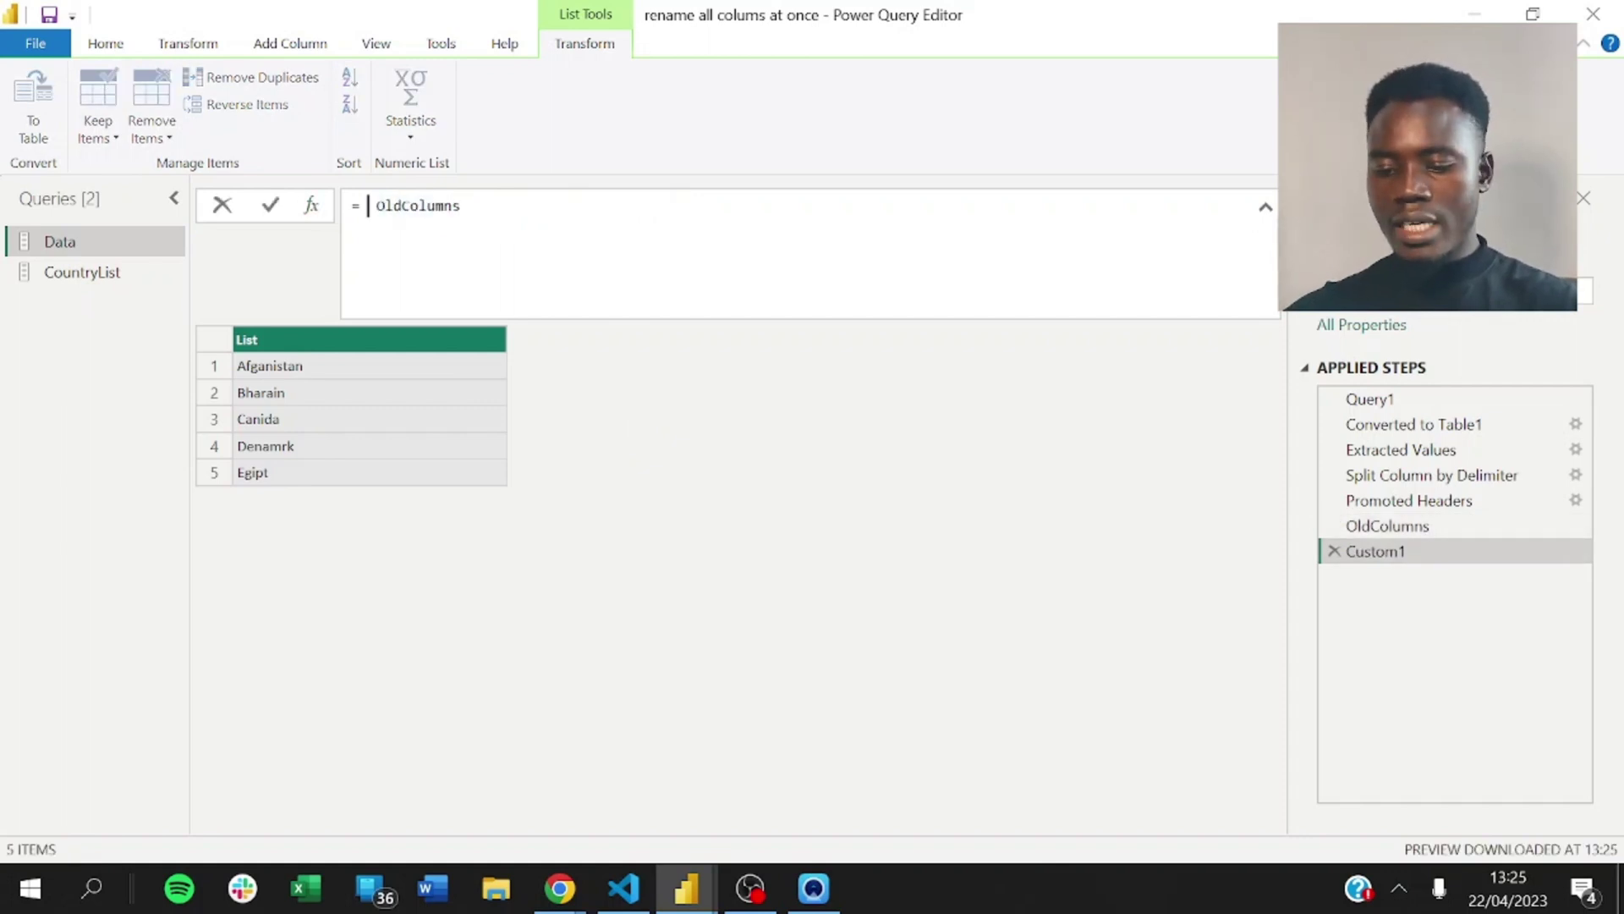
type("Li")
key("Tab")
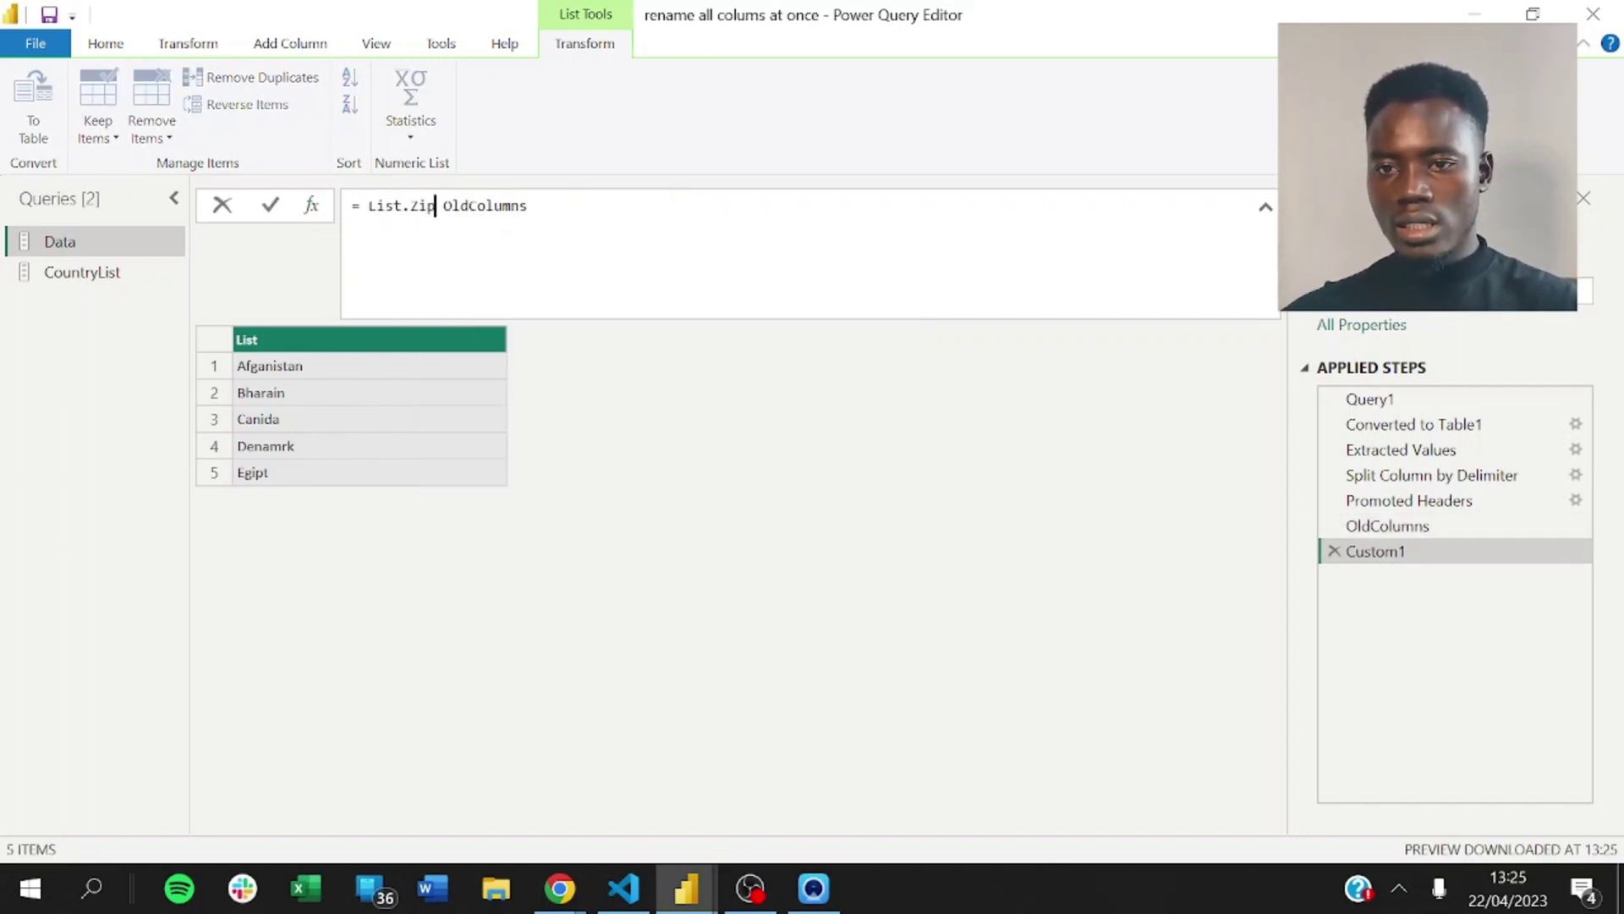
type("(")
key("Delete")
key("Delete")
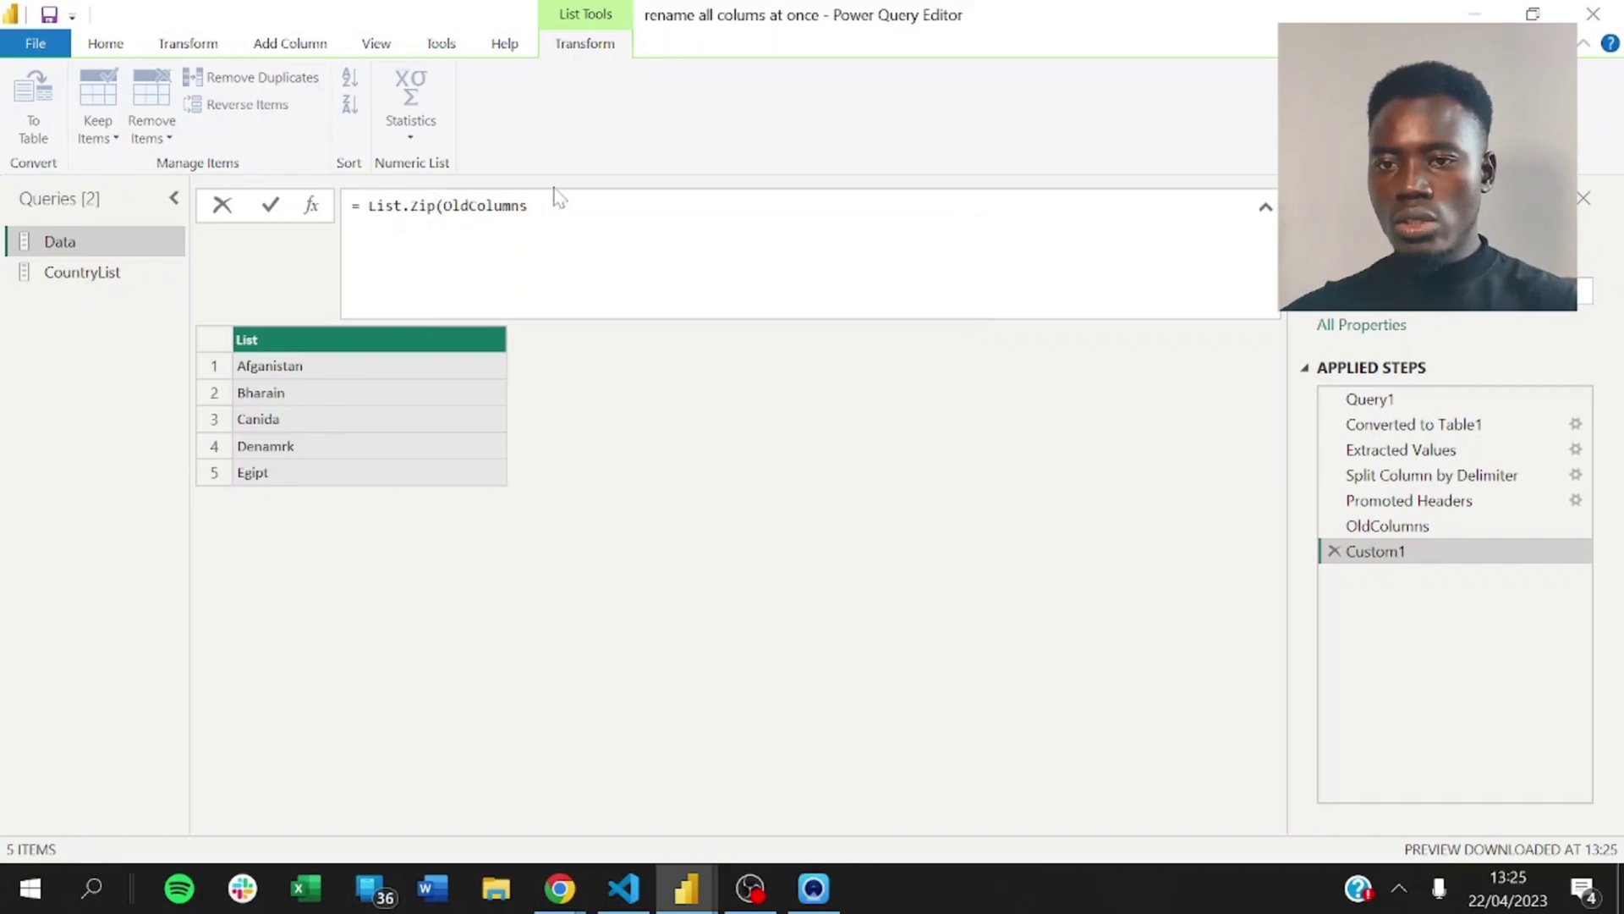
key("End")
type(",")
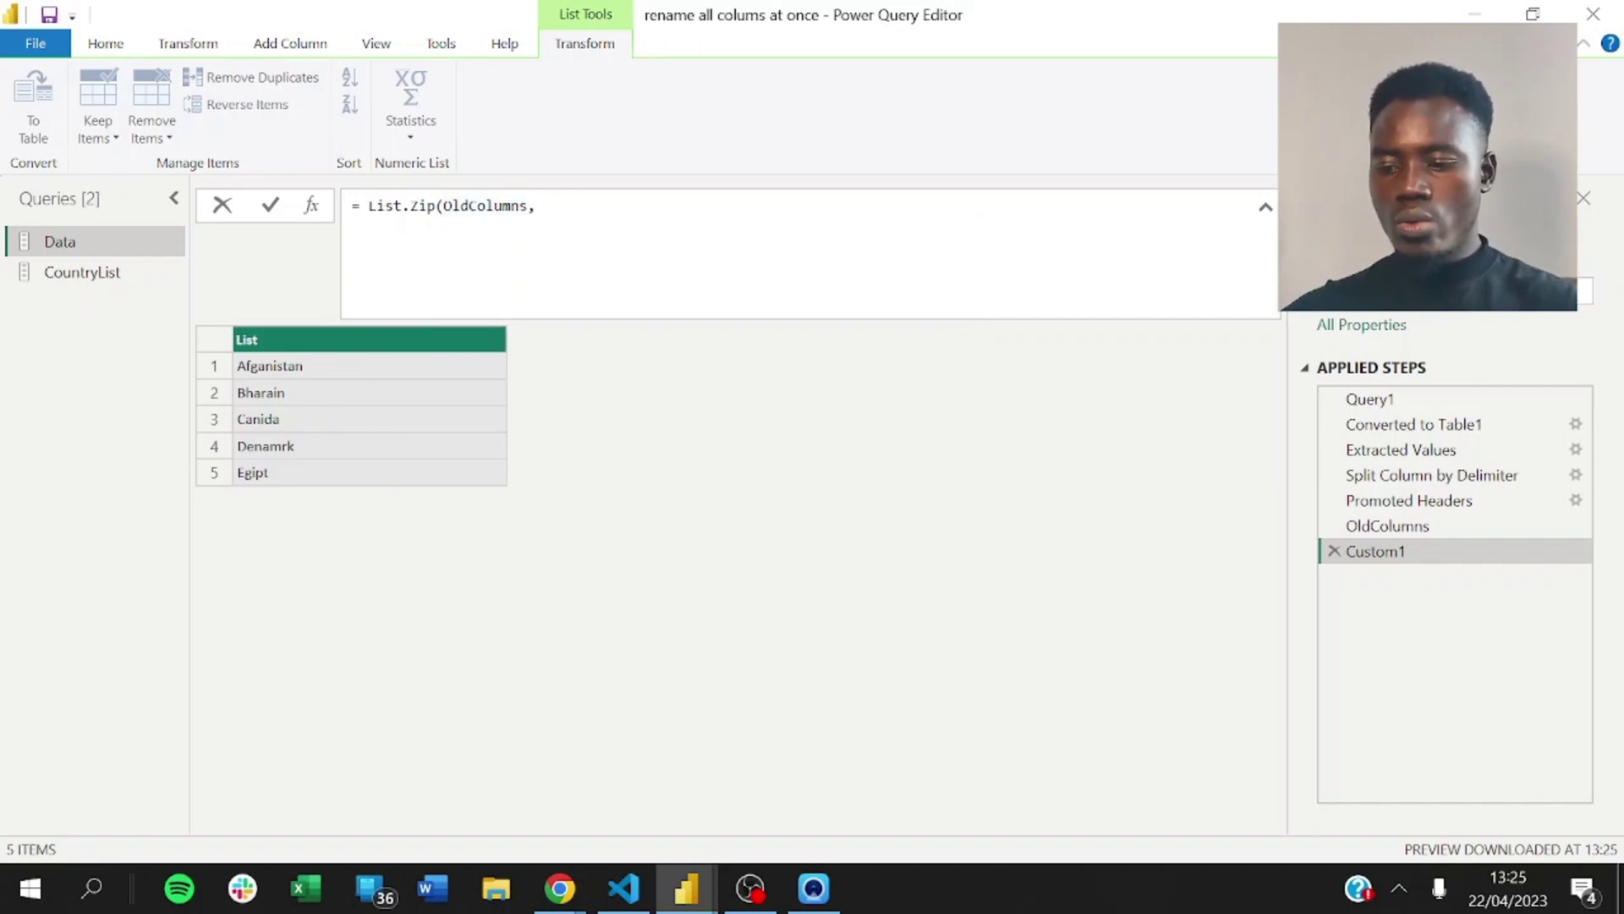
type("Count")
key("Tab")
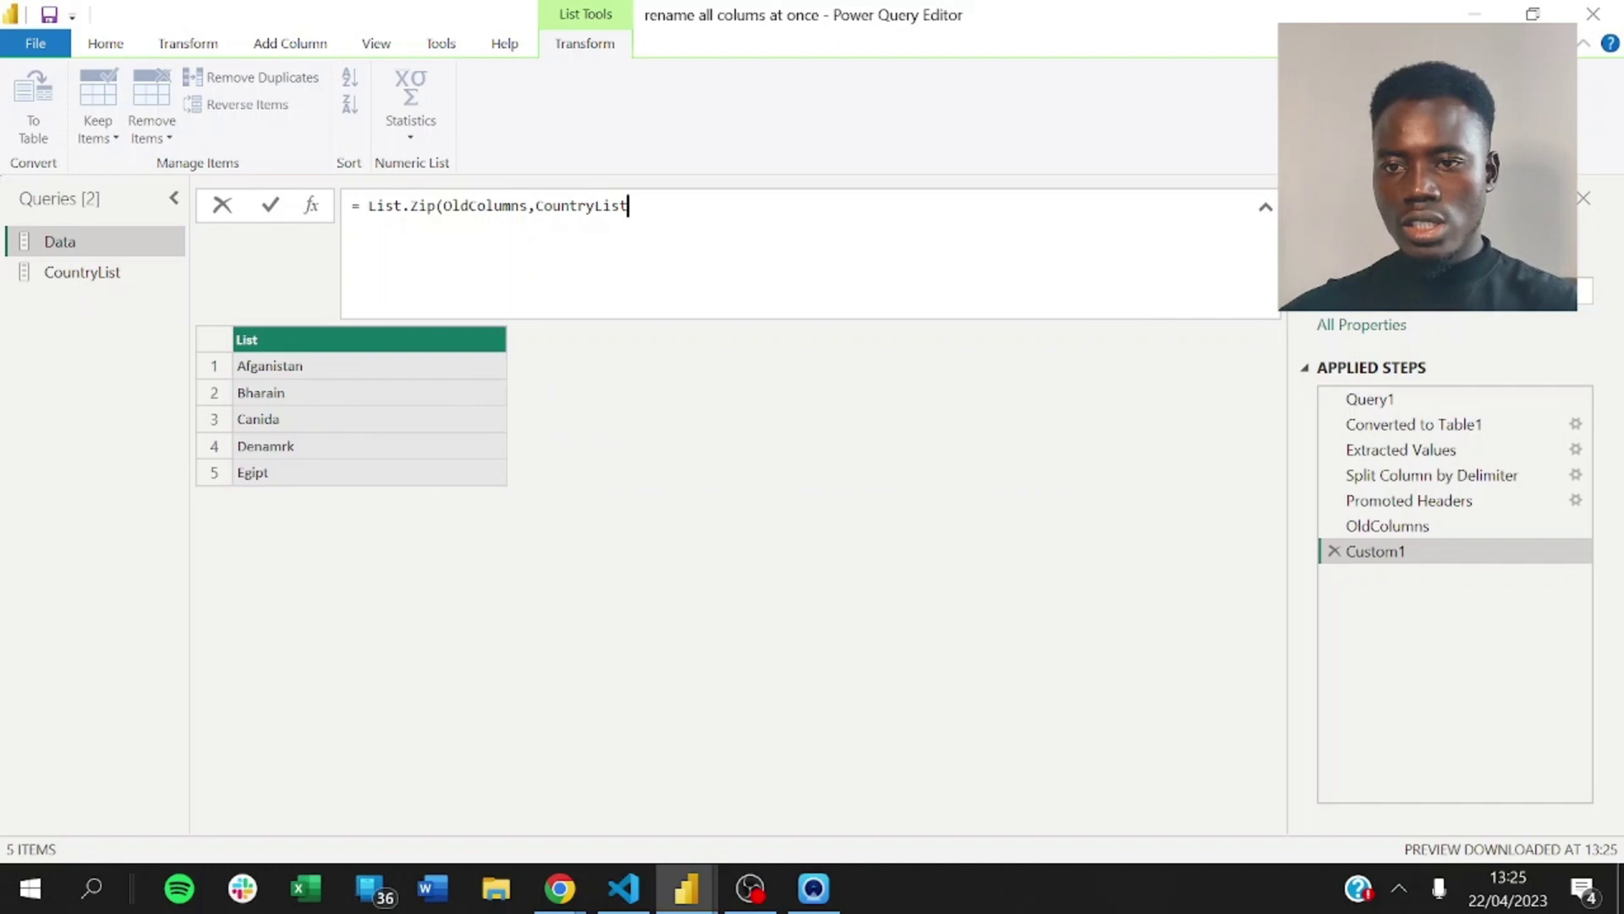
type(")")
key("shift+Return")
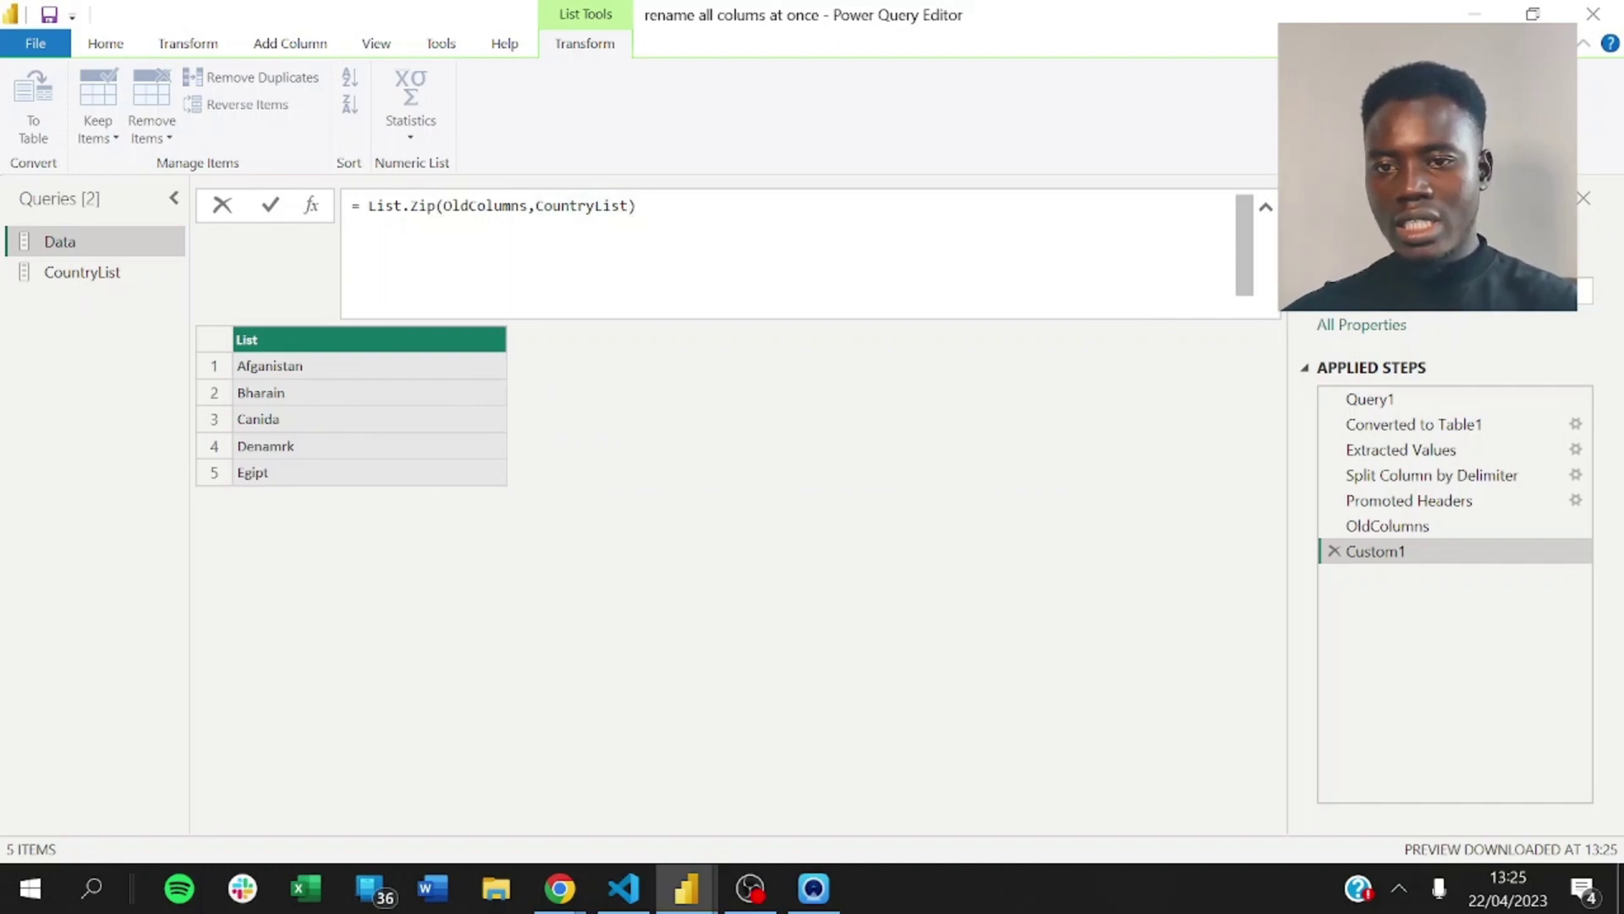
key("Return")
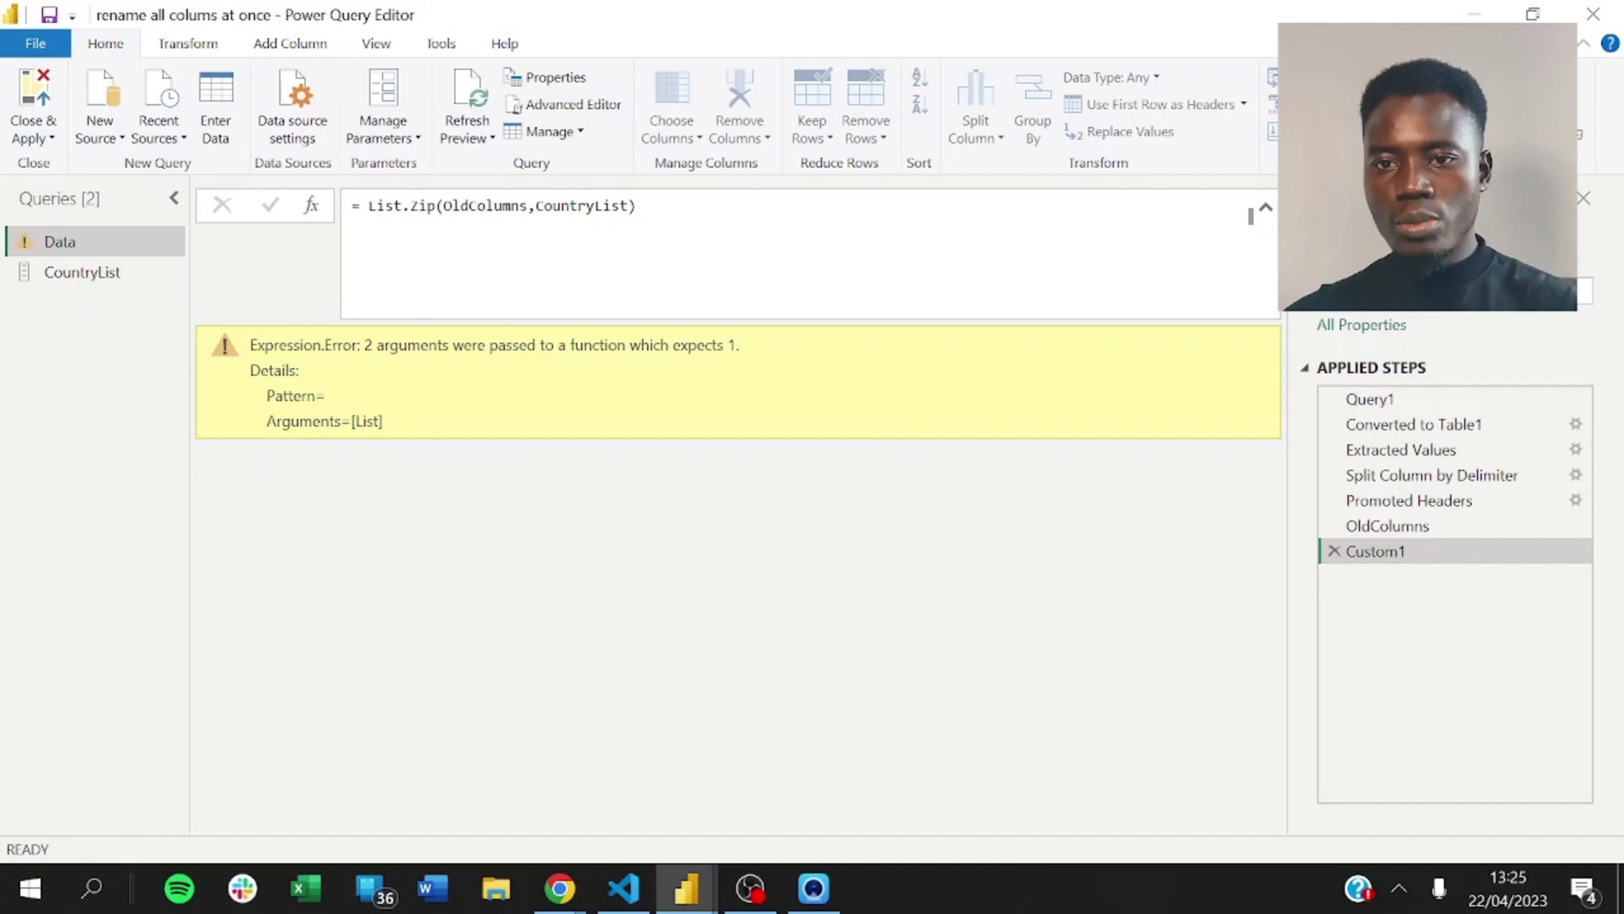
Wrap the arguments in braces to make List.Zip({OldColumns,CountryList})
left_click(451, 206)
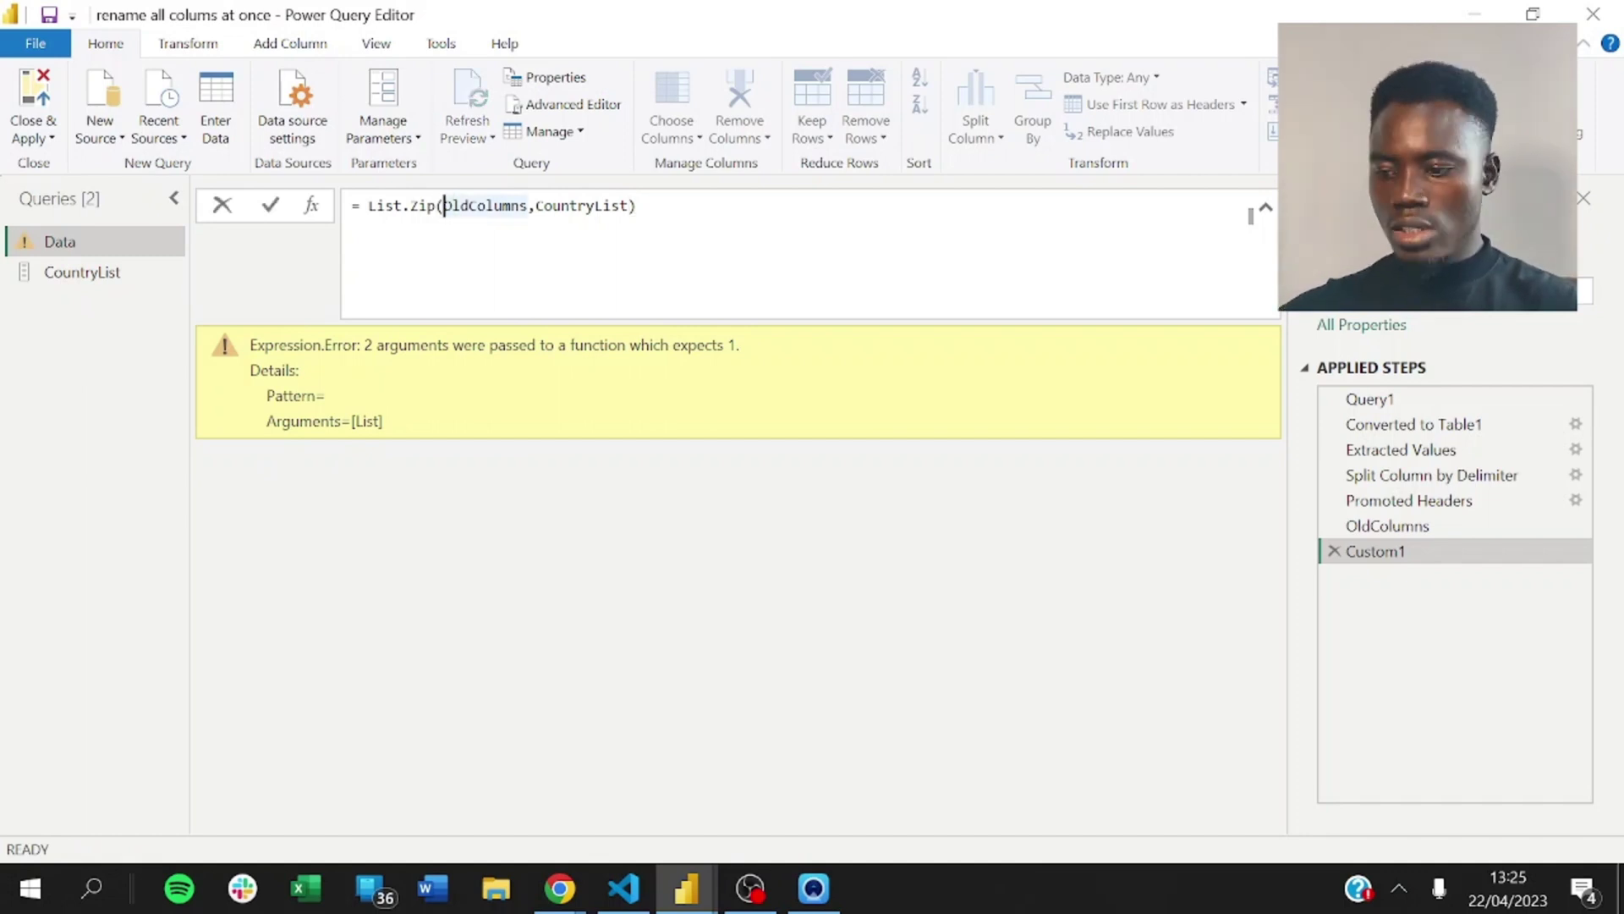
type("{")
key("End")
key("Left")
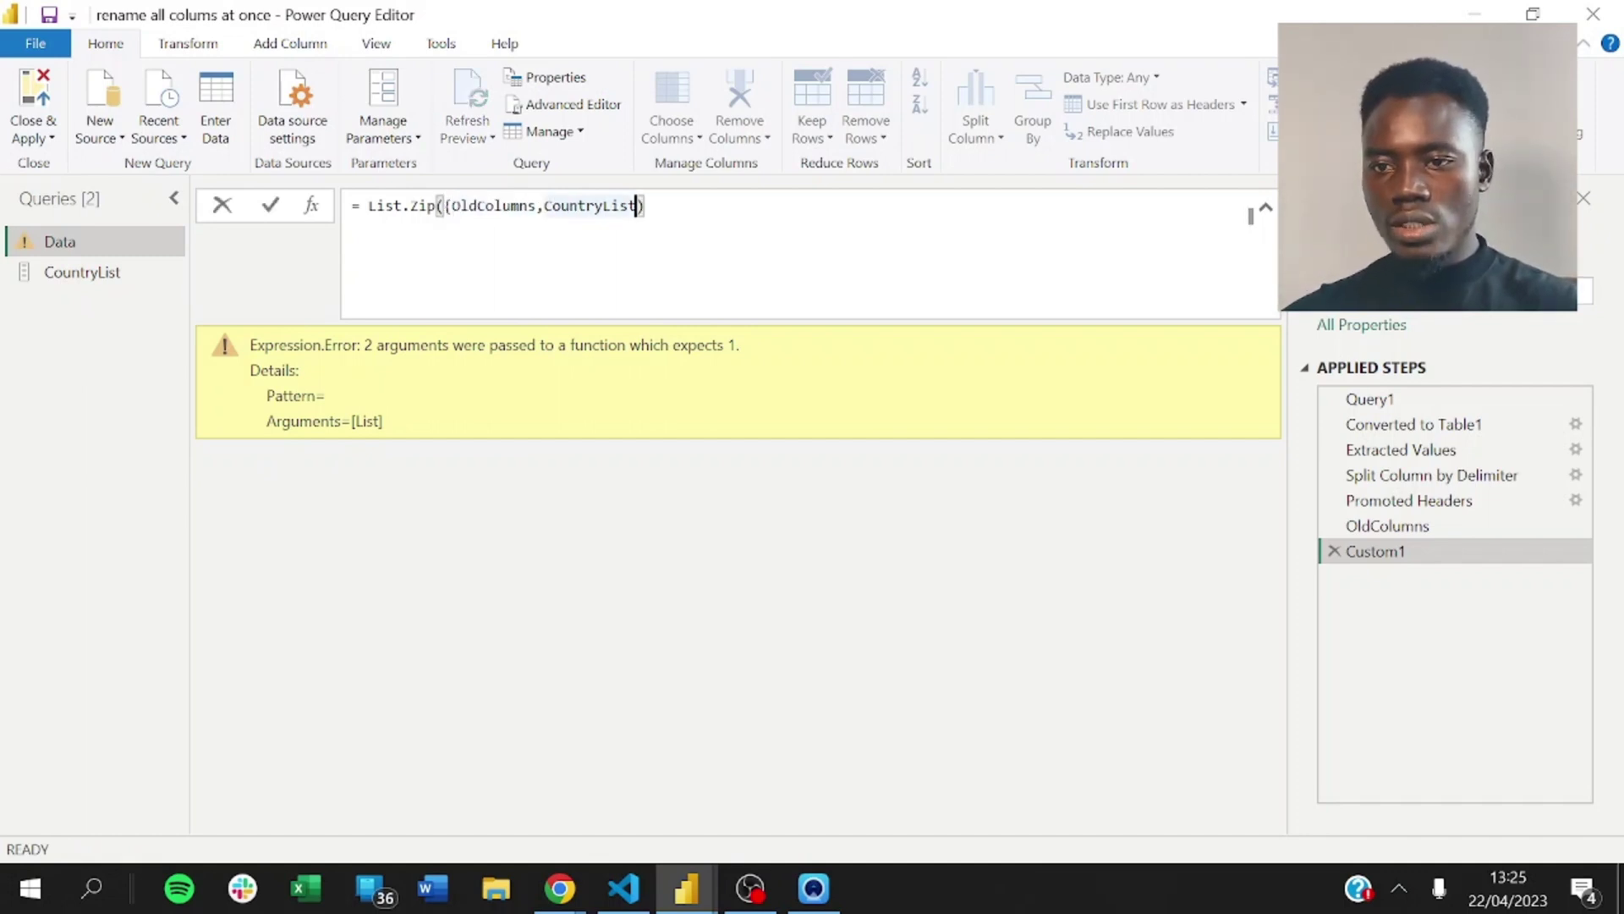
type("}")
key("Return")
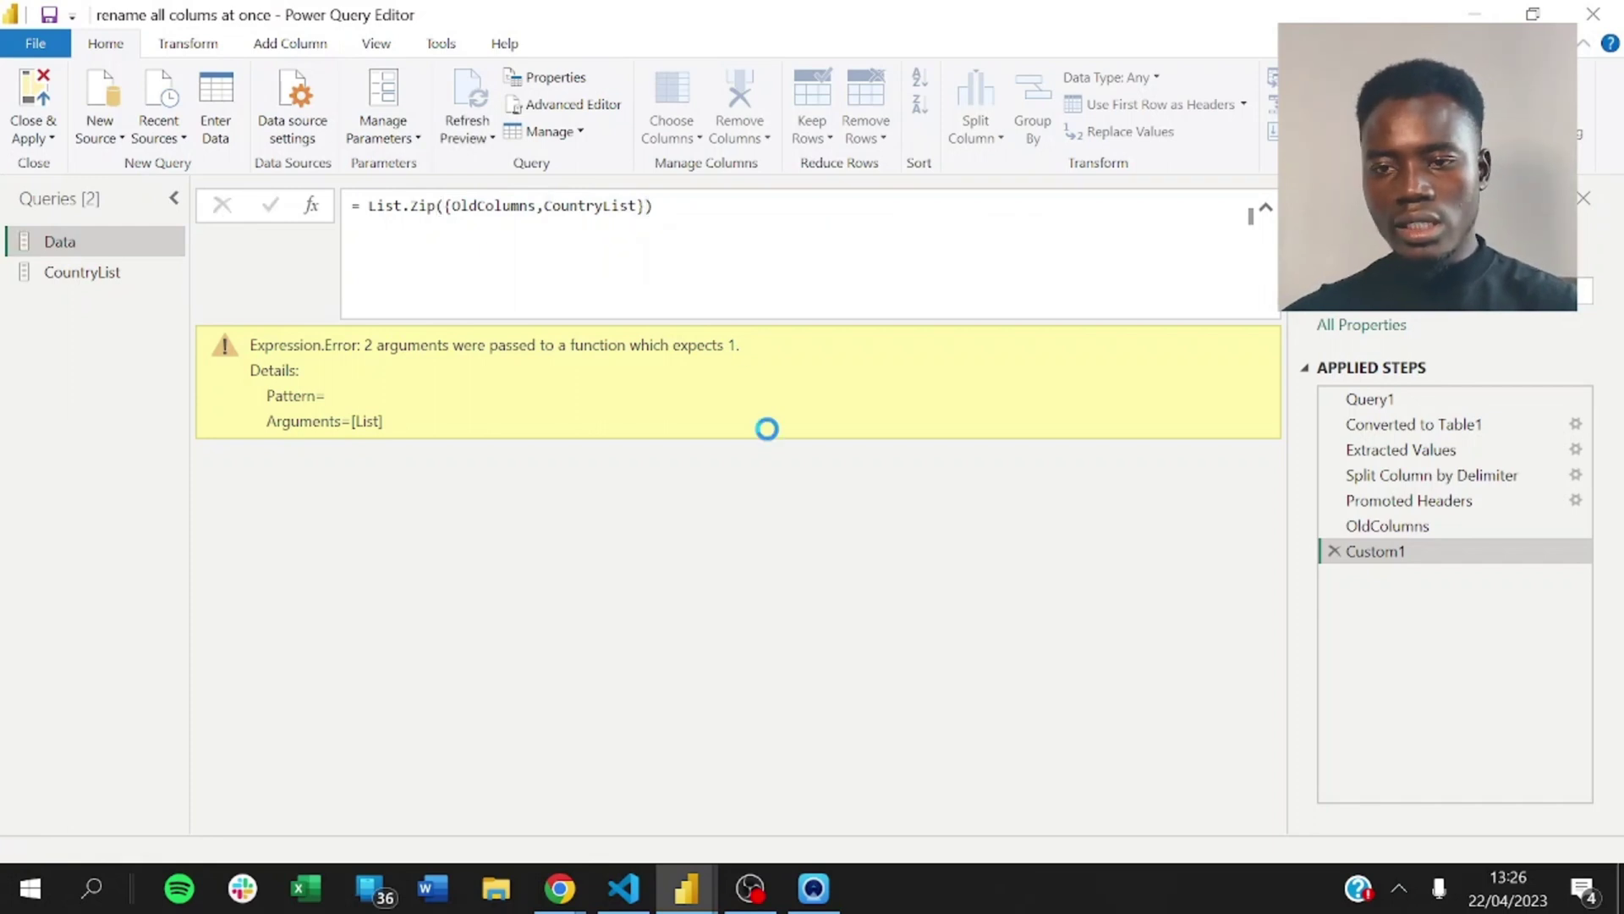
Preview each zipped pair in turn, such as Bharain/Bahrain, Canida/Canada and Egipt/Egypt
left_click(385, 373)
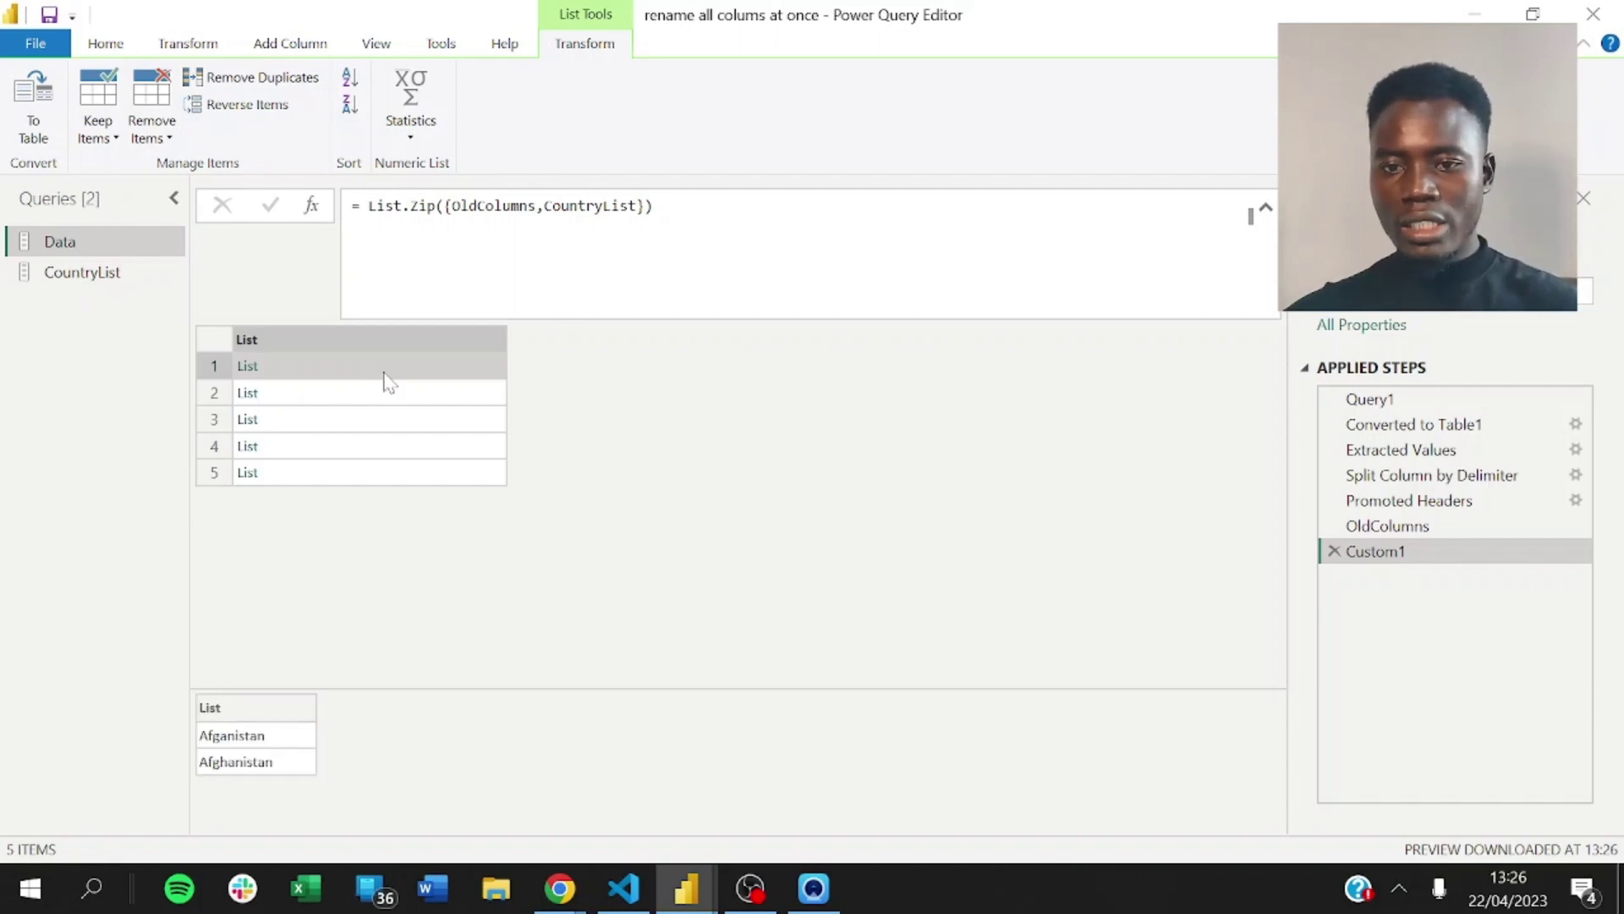
key("Down")
key("Down")
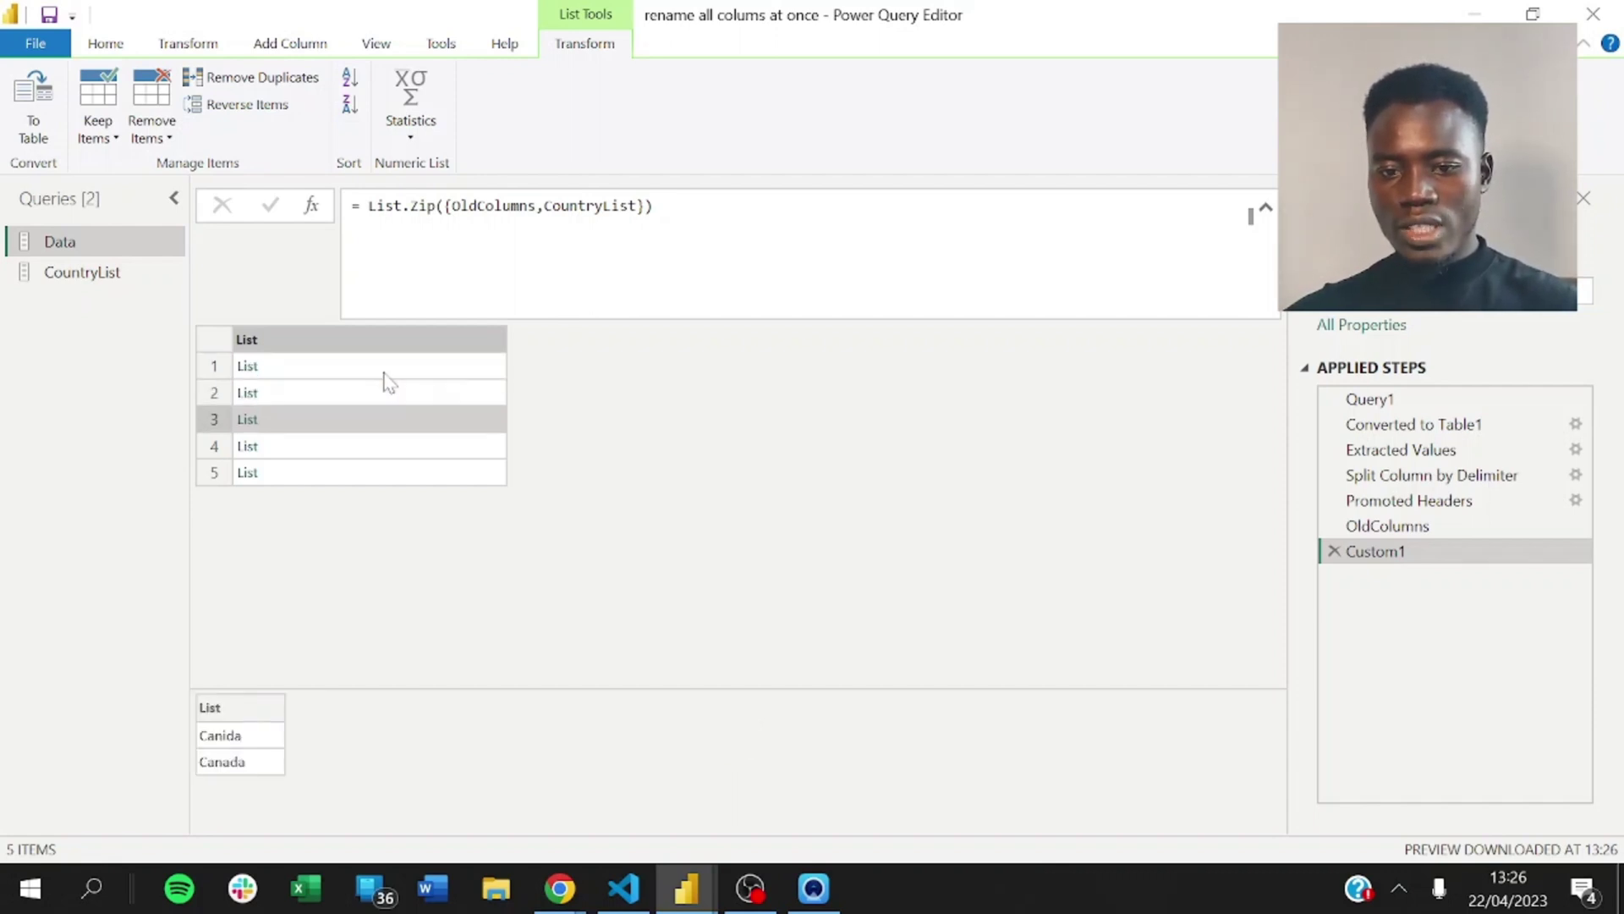
key("Down")
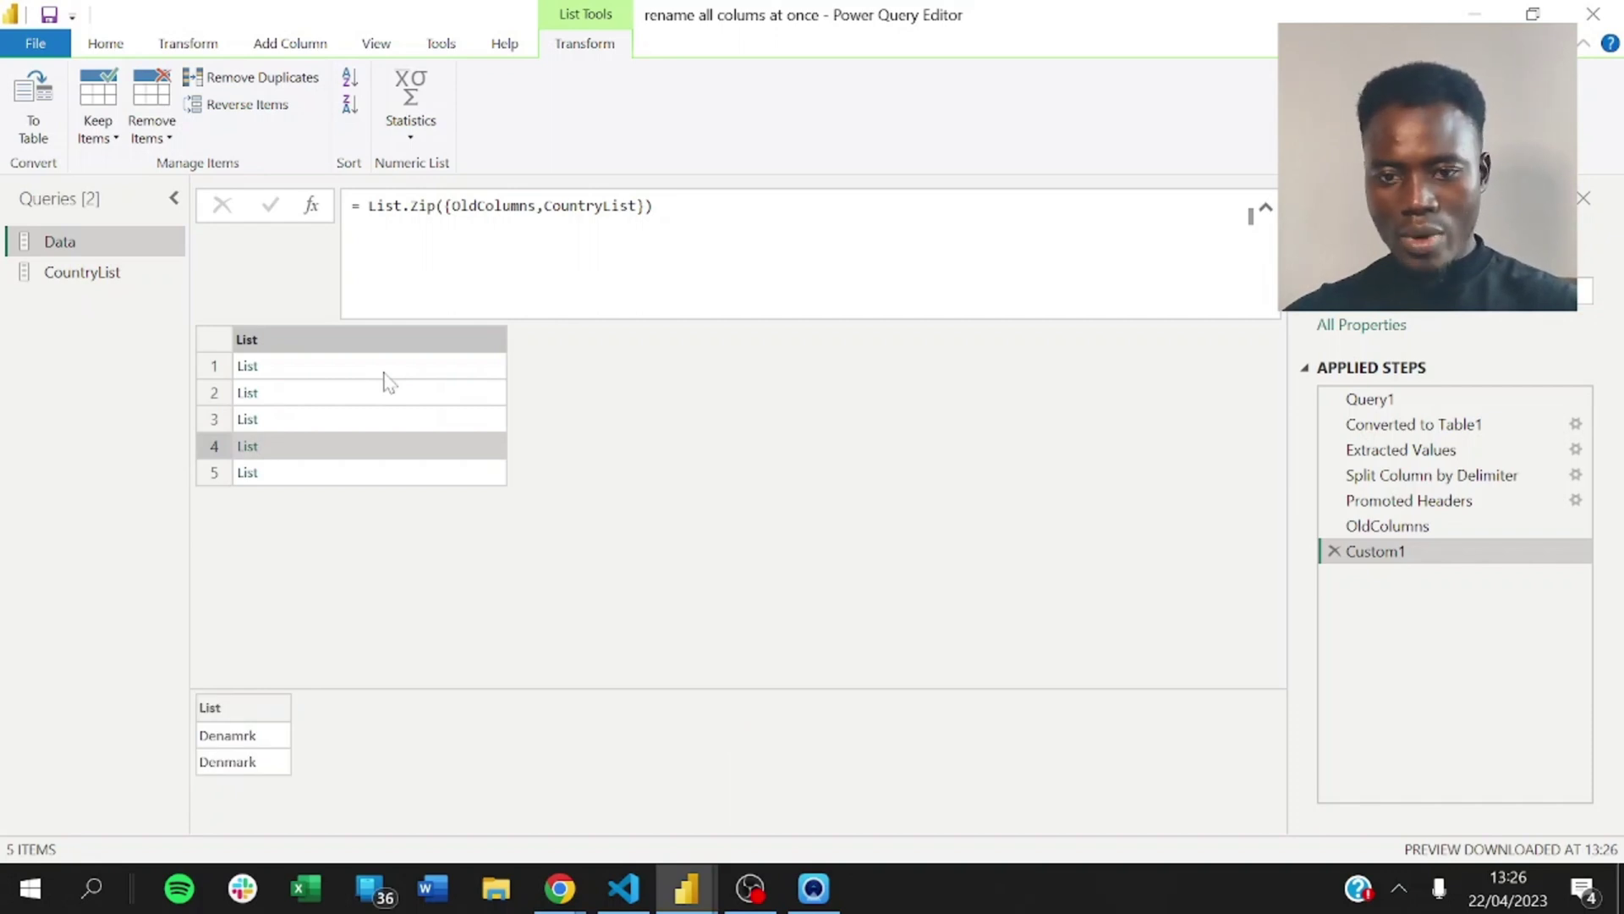
key("Down")
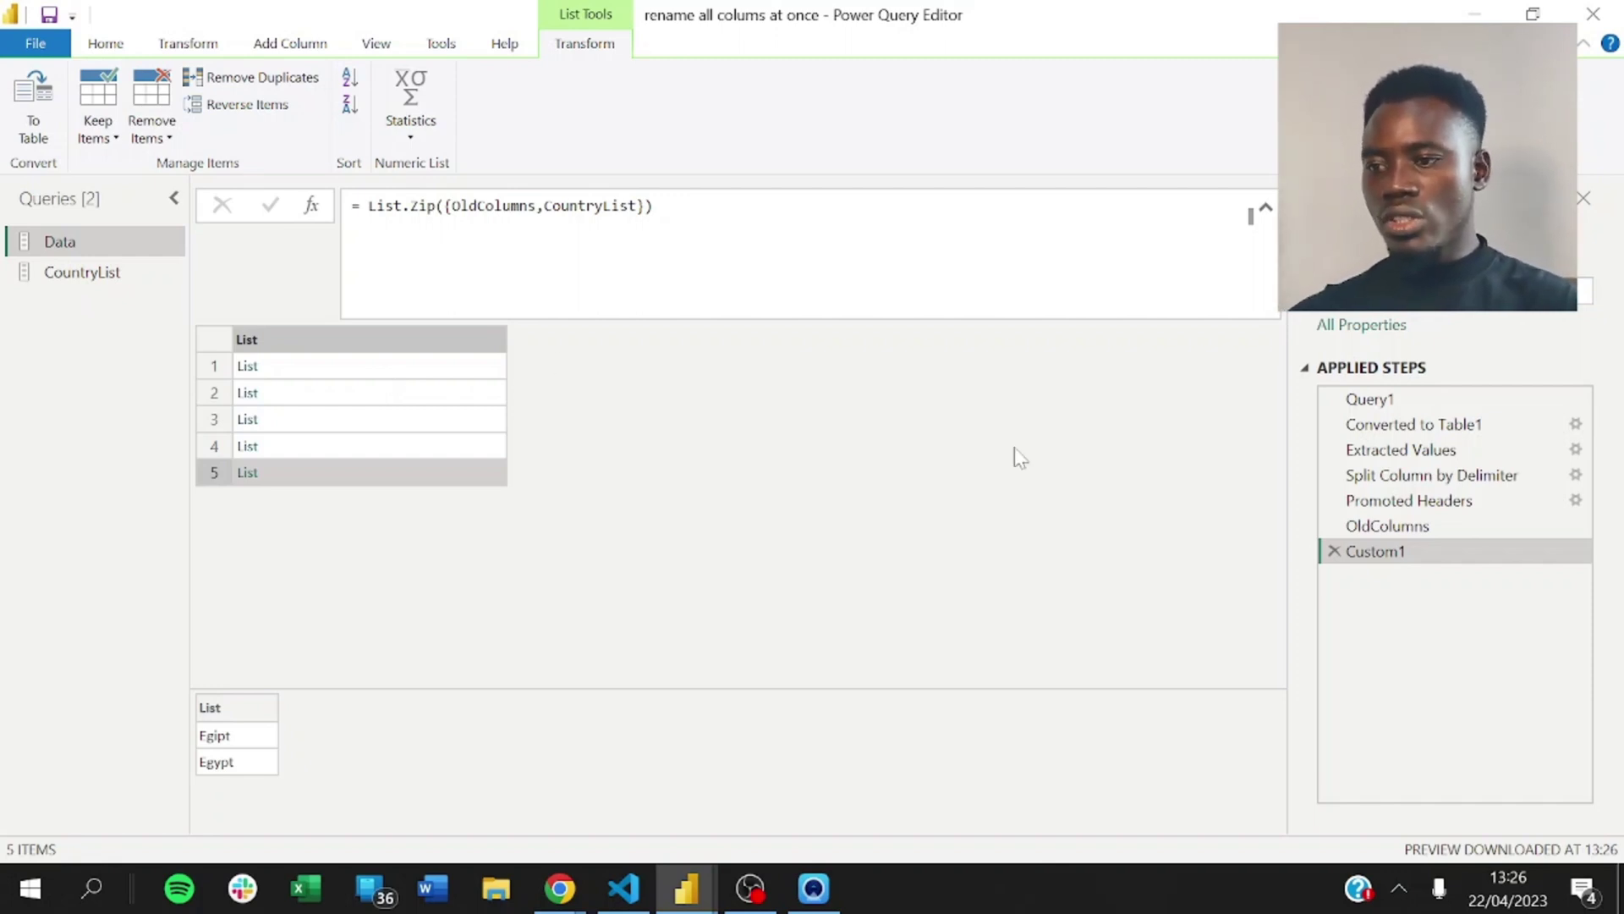
Rename the List.Zip Custom1 step to NewColumns
right_click(1397, 561)
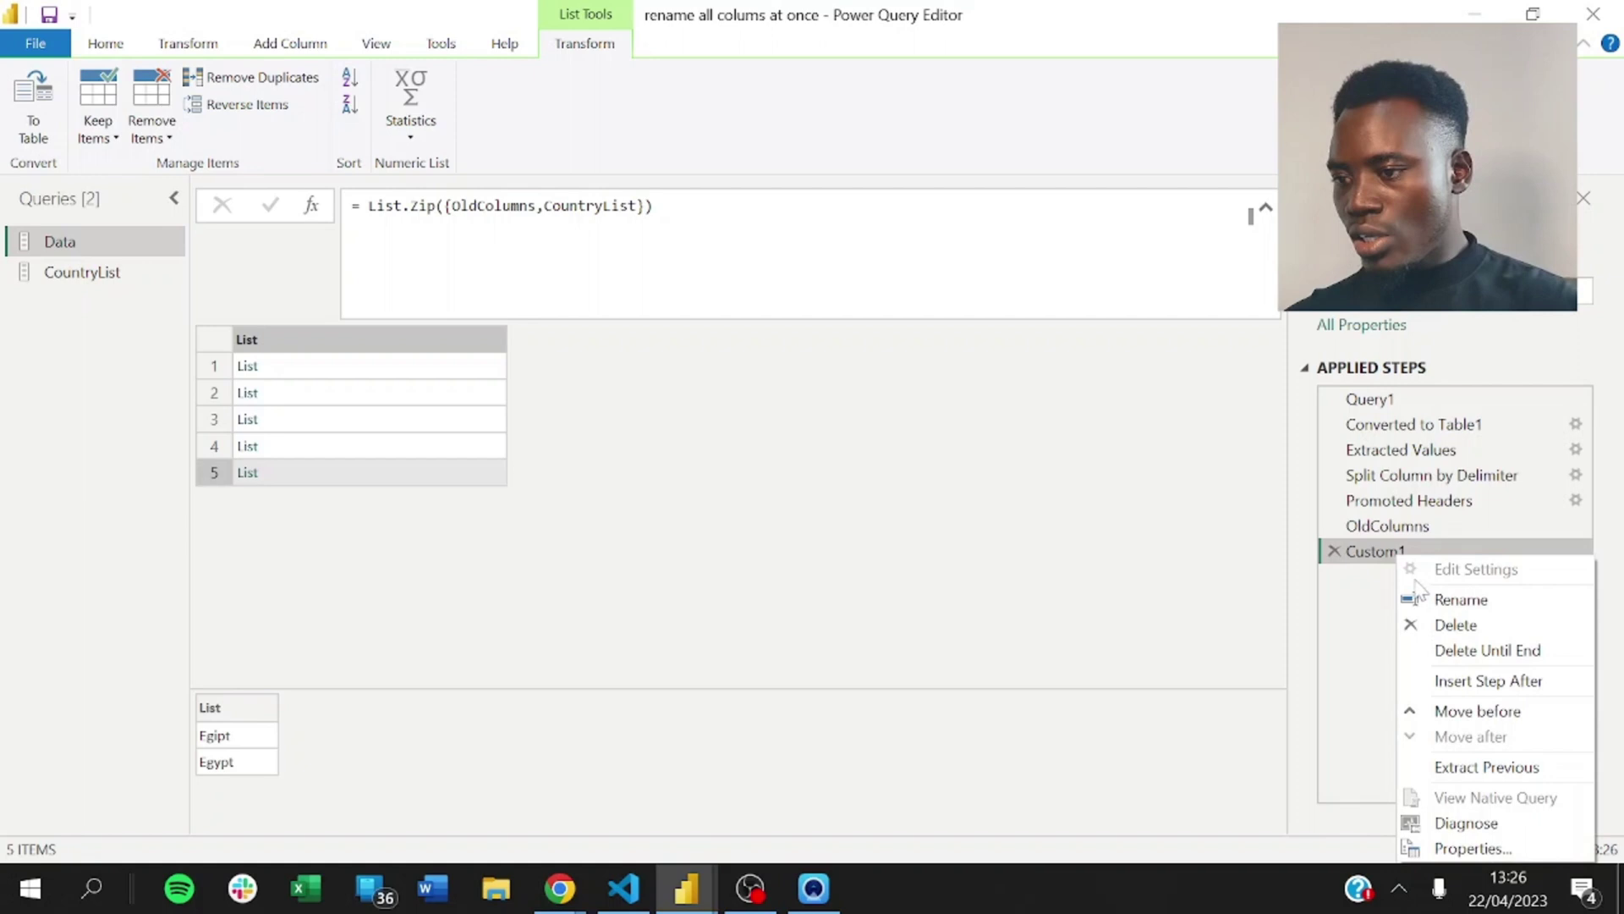
left_click(1438, 599)
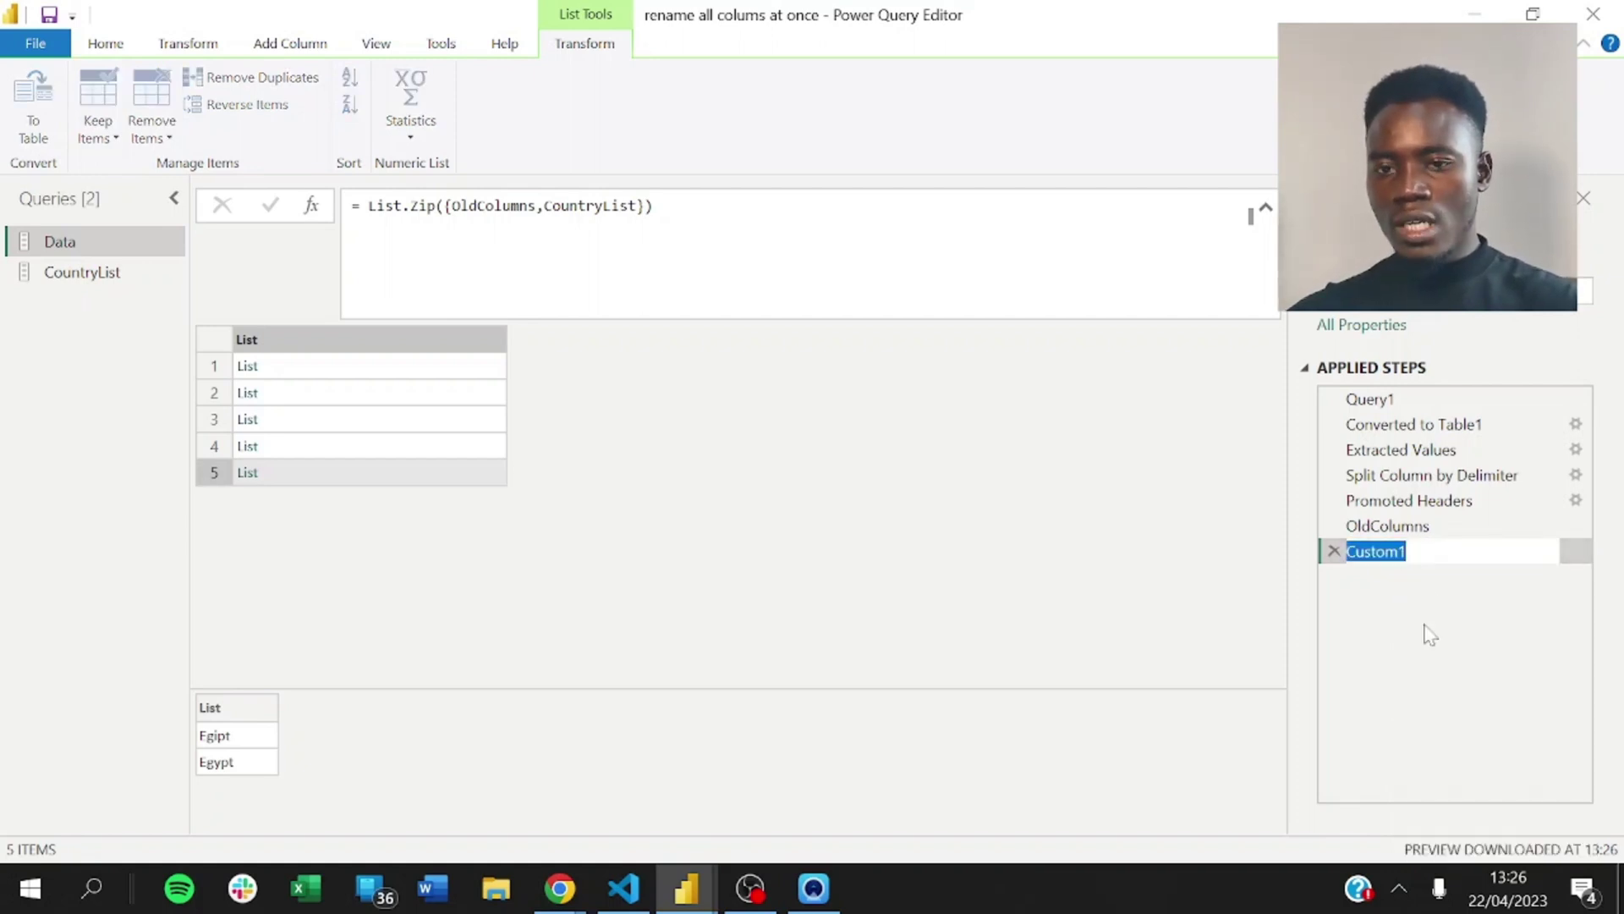
type("Re")
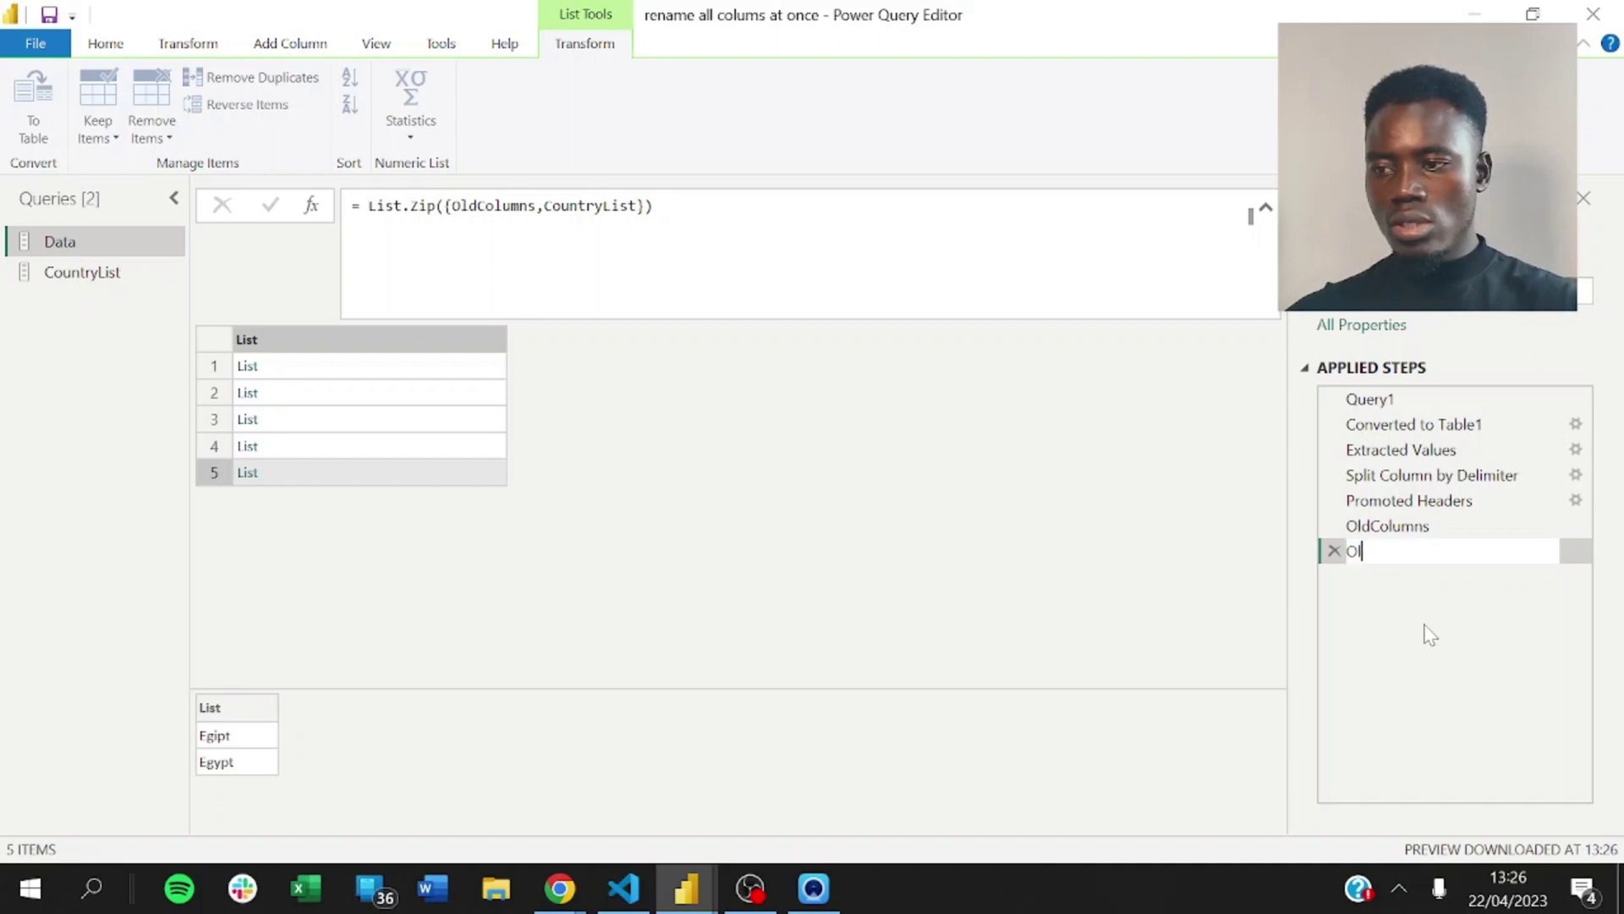
key("BackSpace")
key("BackSpace")
type("New")
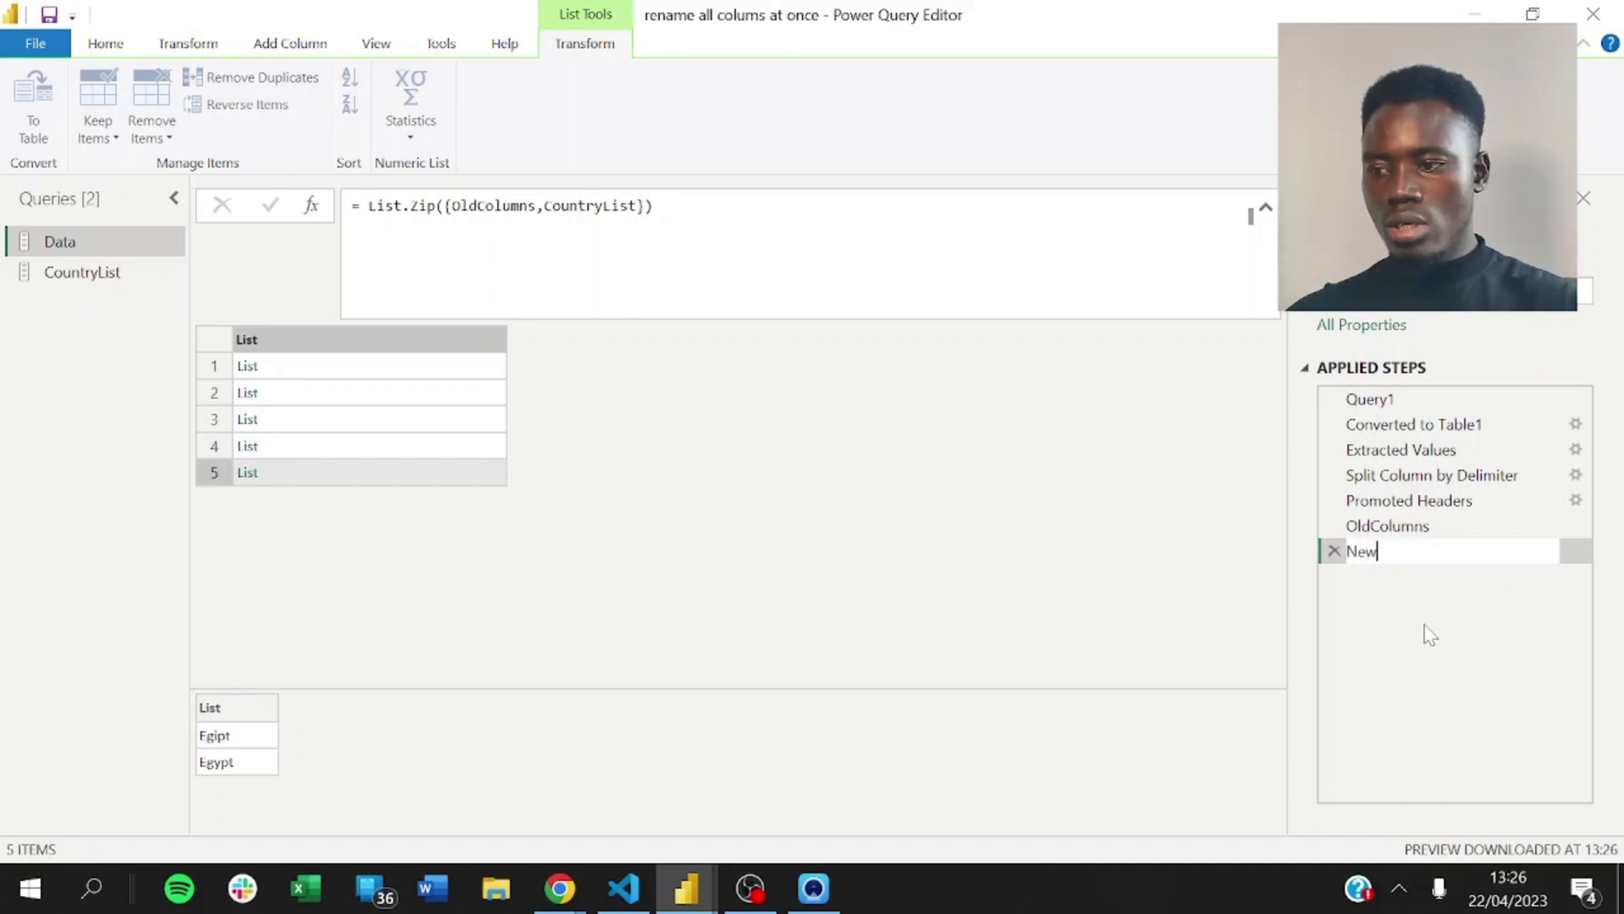
type("c")
key("BackSpace")
type("Columns")
key("Return")
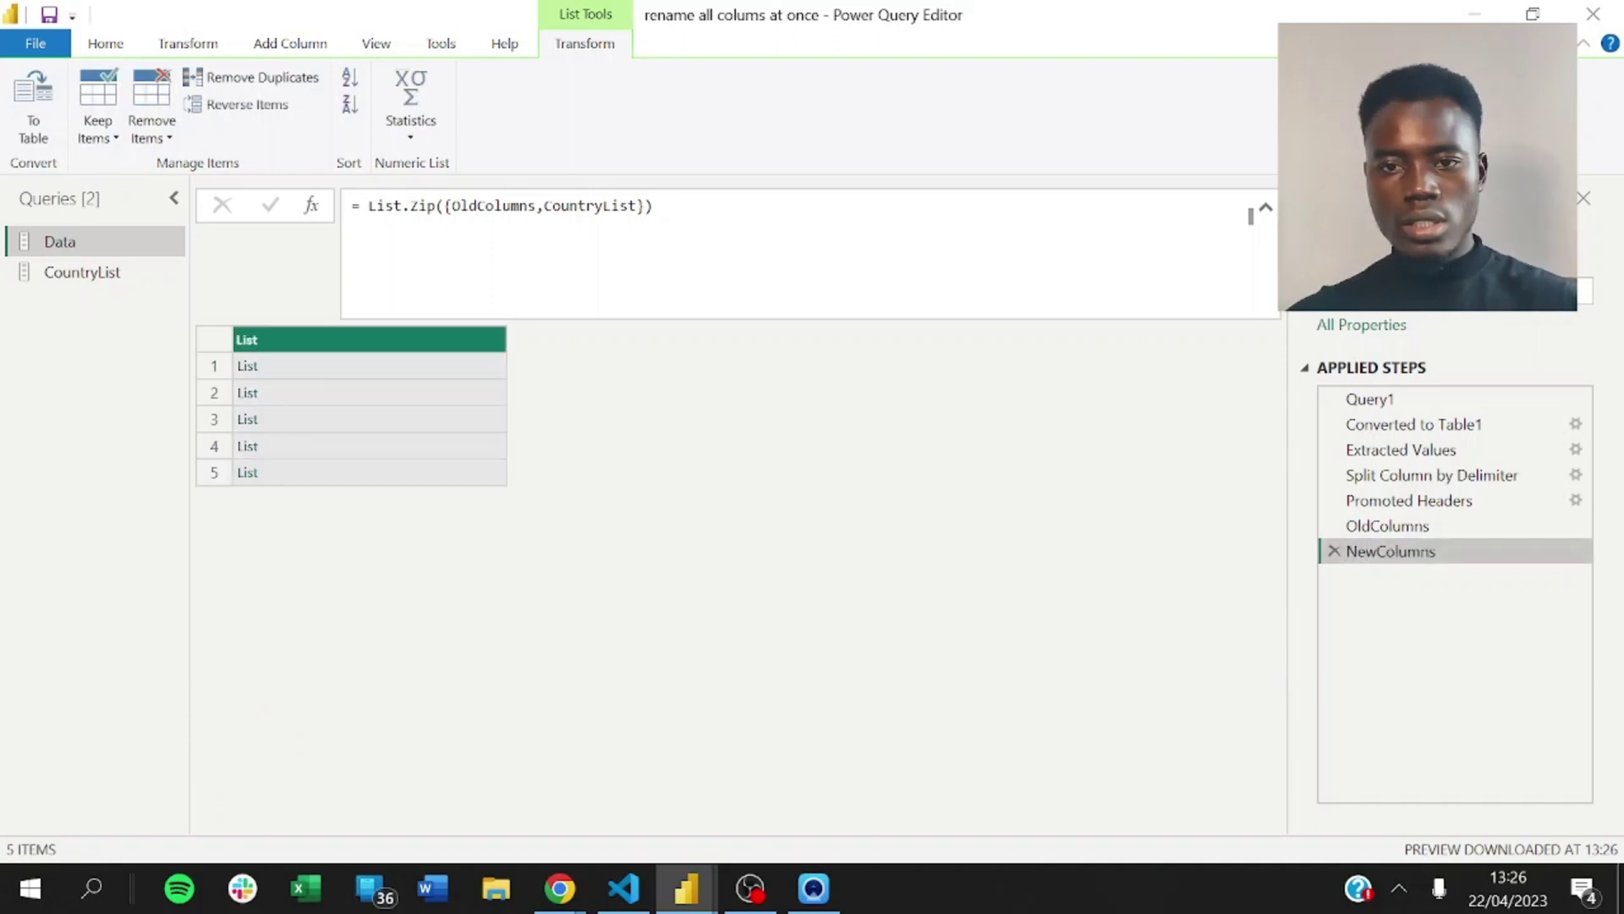
Add a step = Table.RenameColumns(#"Promoted Headers", NewColumns), renaming headers to Afghanistan through Egypt
left_click(305, 207)
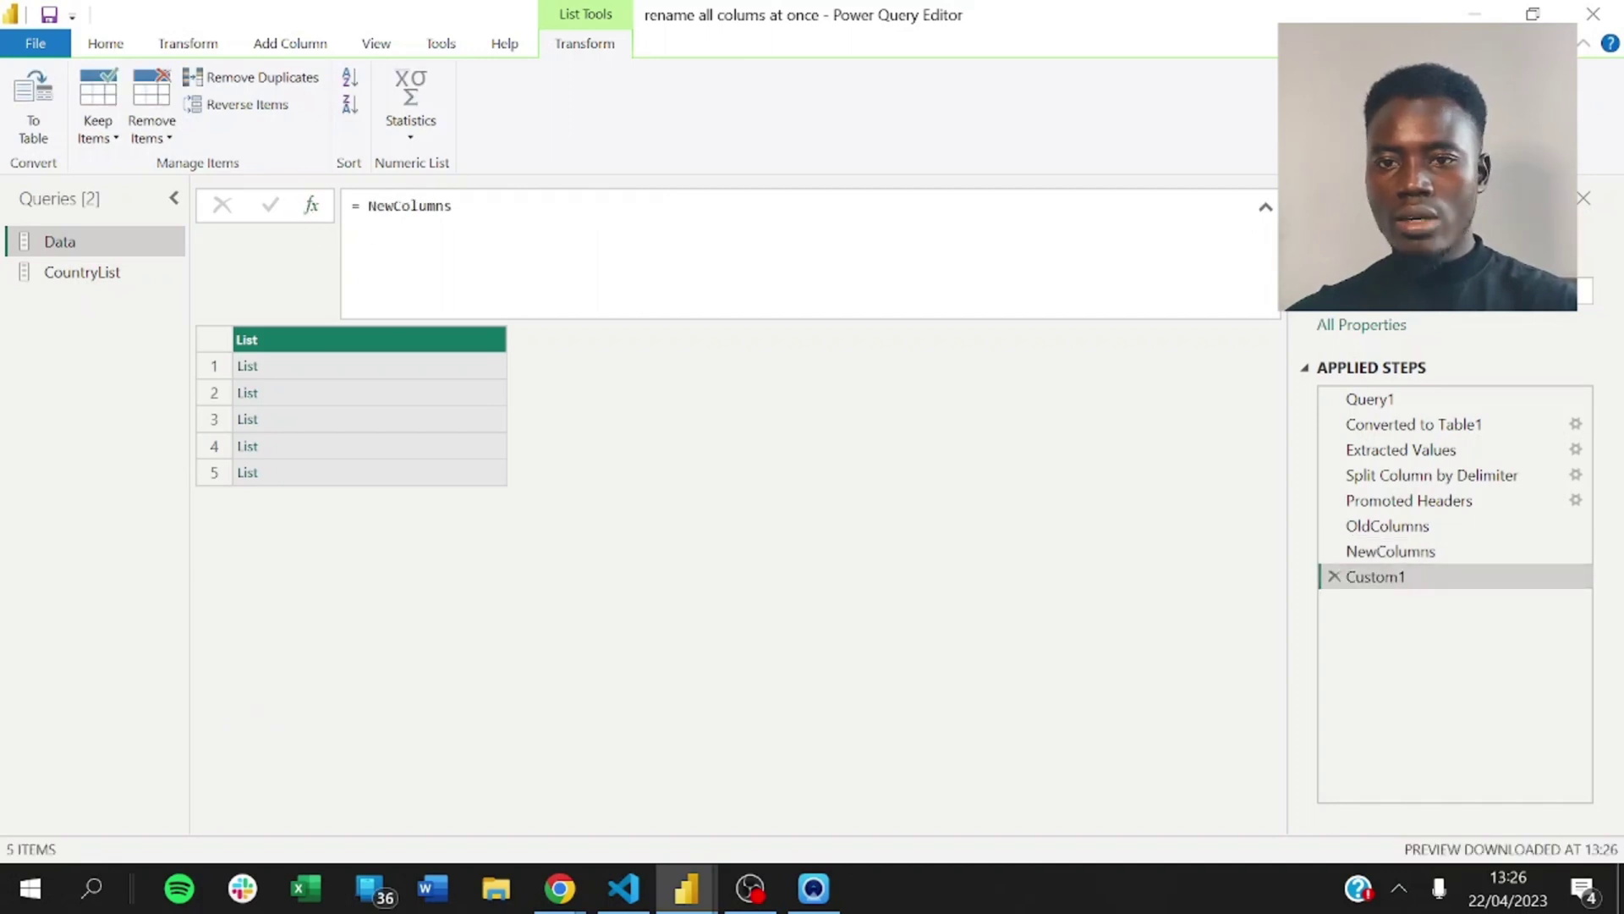
left_click(361, 206)
type("Table")
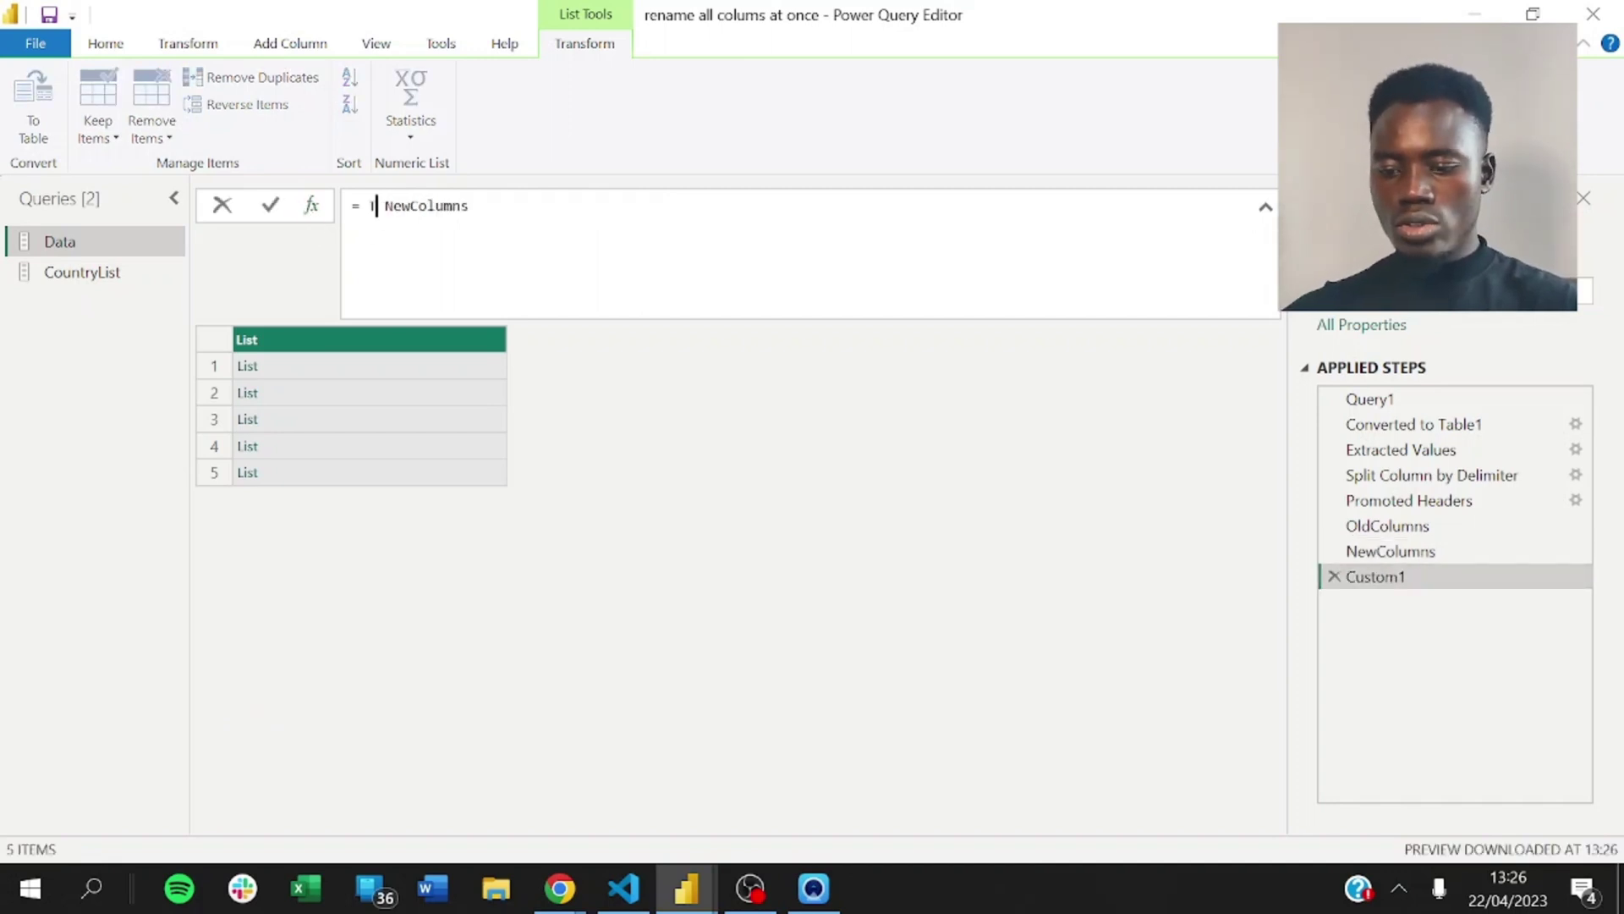
type(".Re")
key("Tab")
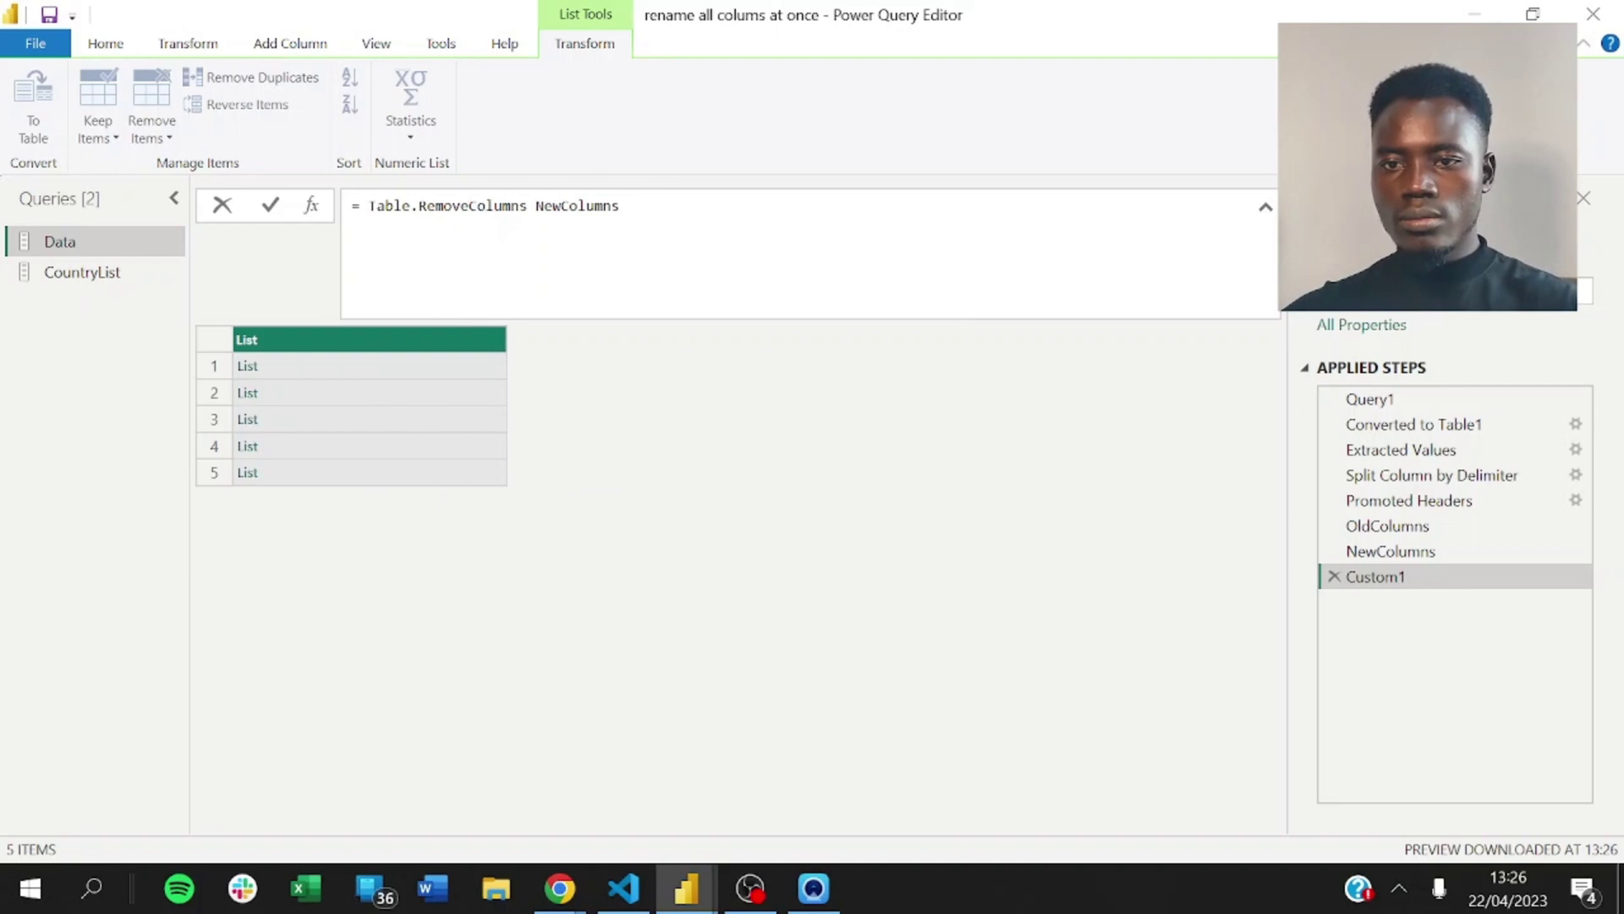
key("BackSpace")
key("BackSpace")
key("BackSpace")
key("BackSpace")
key("BackSpace")
key("BackSpace")
key("BackSpace")
key("BackSpace")
key("BackSpace")
key("BackSpace")
key("BackSpace")
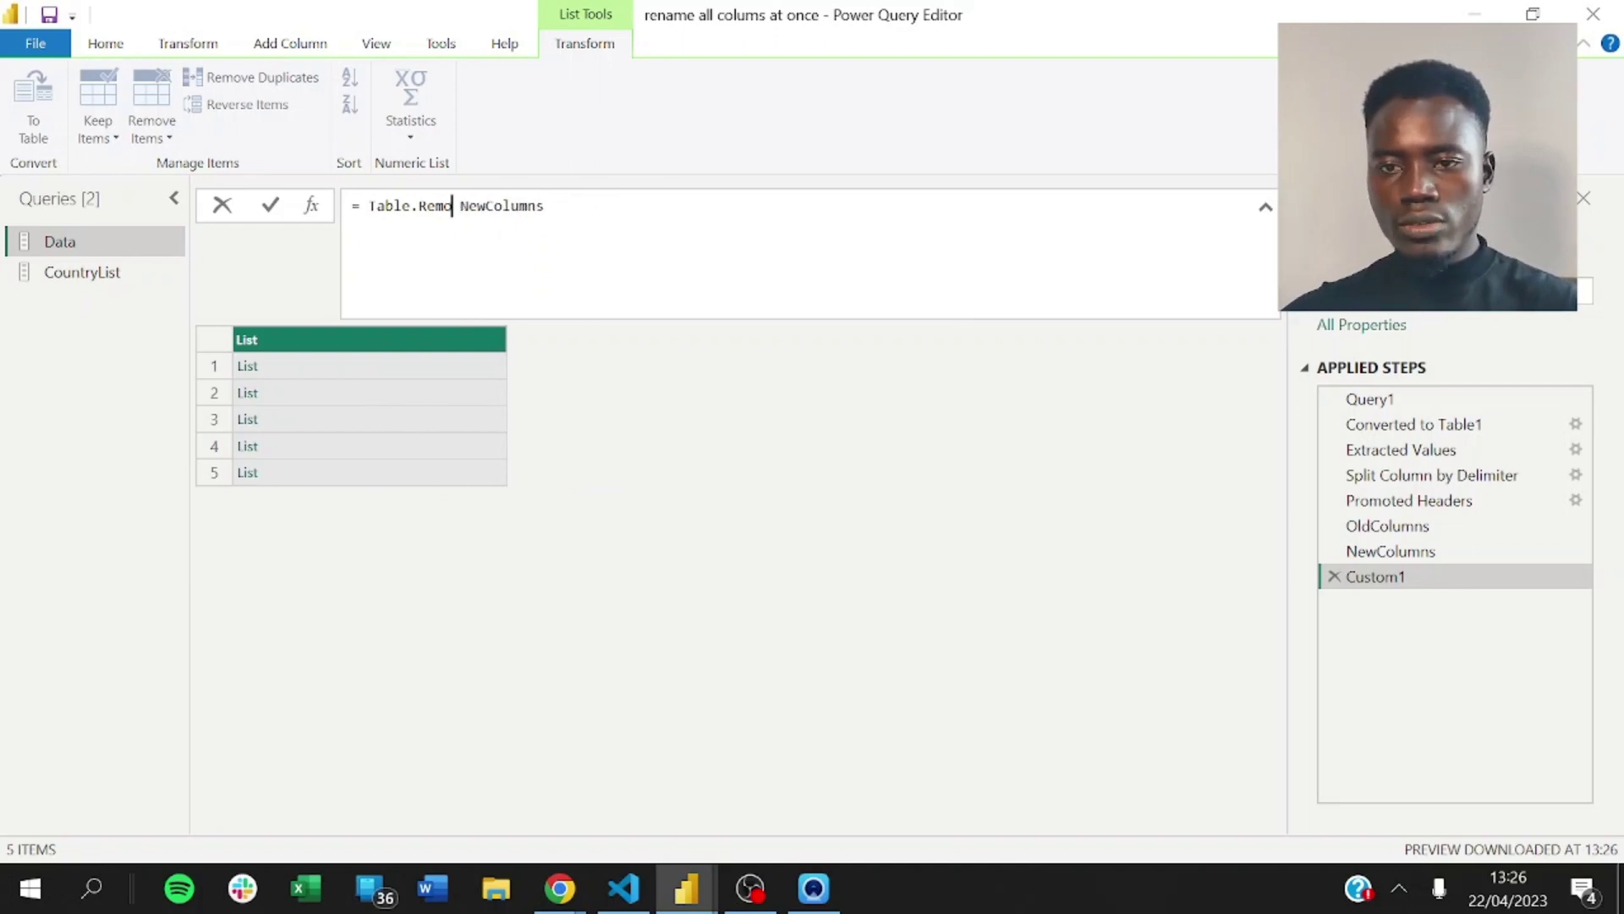
type("nam")
key("Tab")
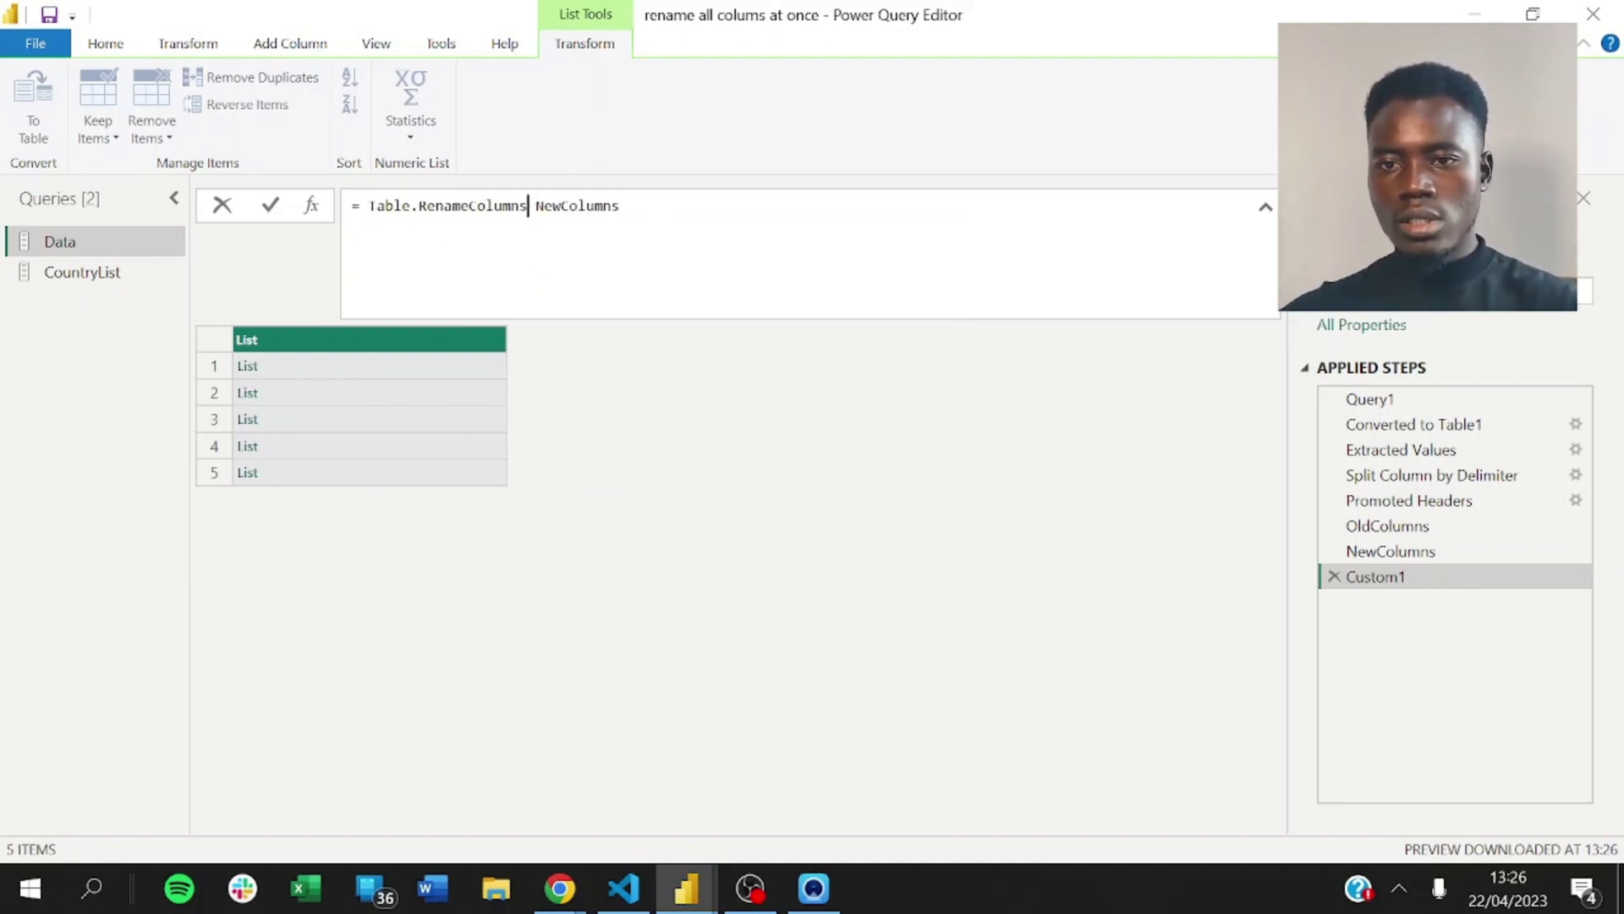
type("(")
key("Delete")
key("Delete")
key("Delete")
key("Delete")
key("Delete")
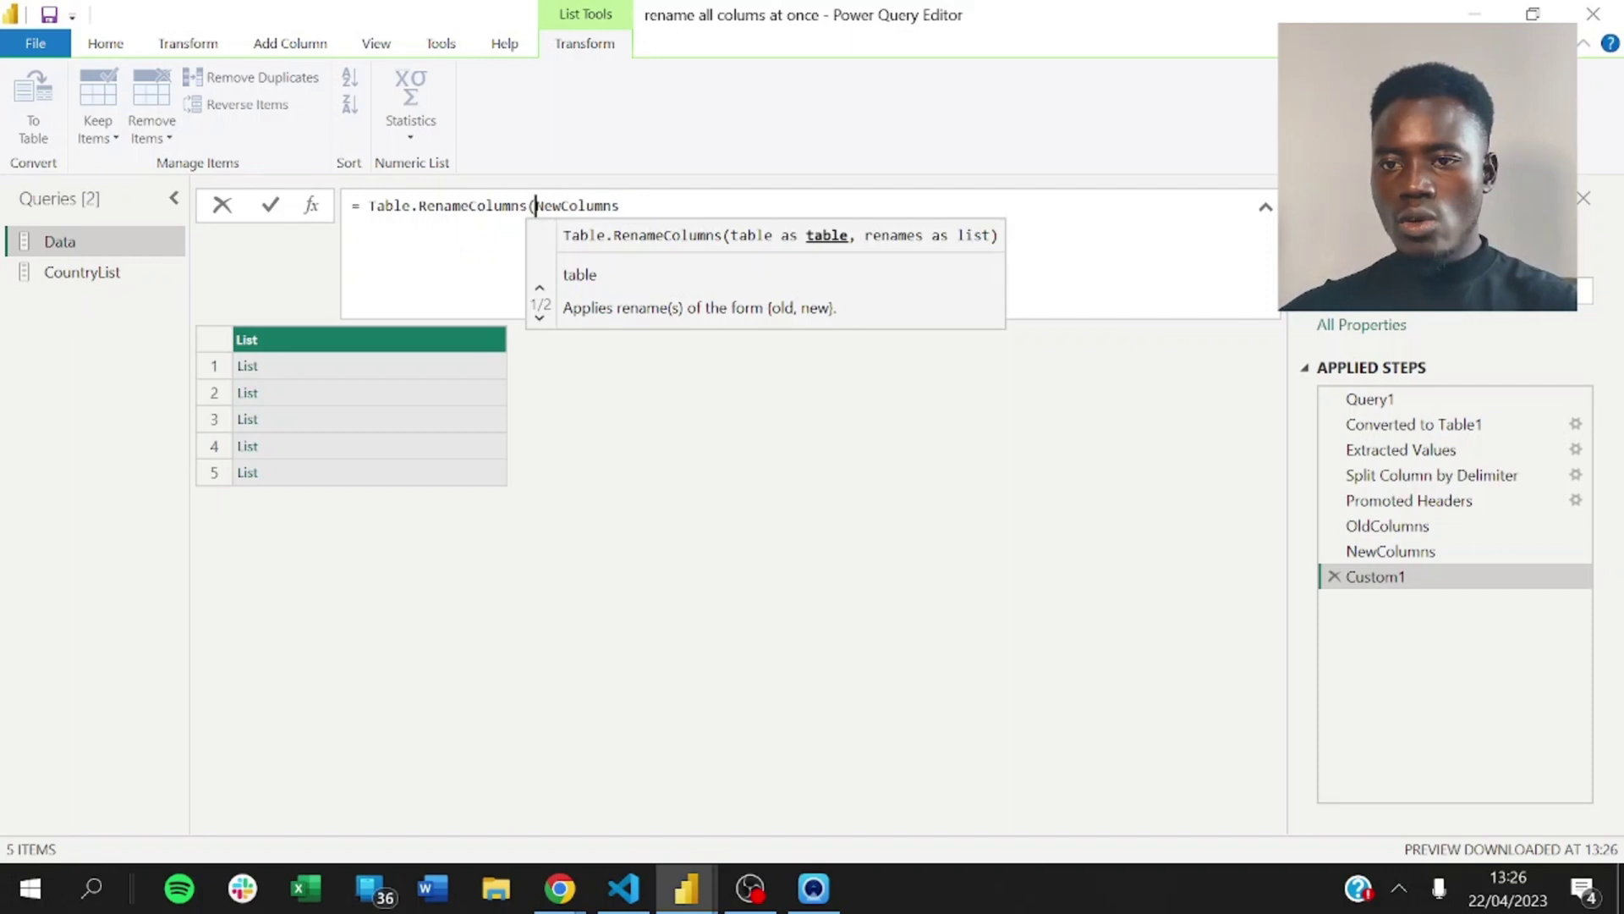
key("Delete")
key("Delete")
key("Delete")
key("Delete")
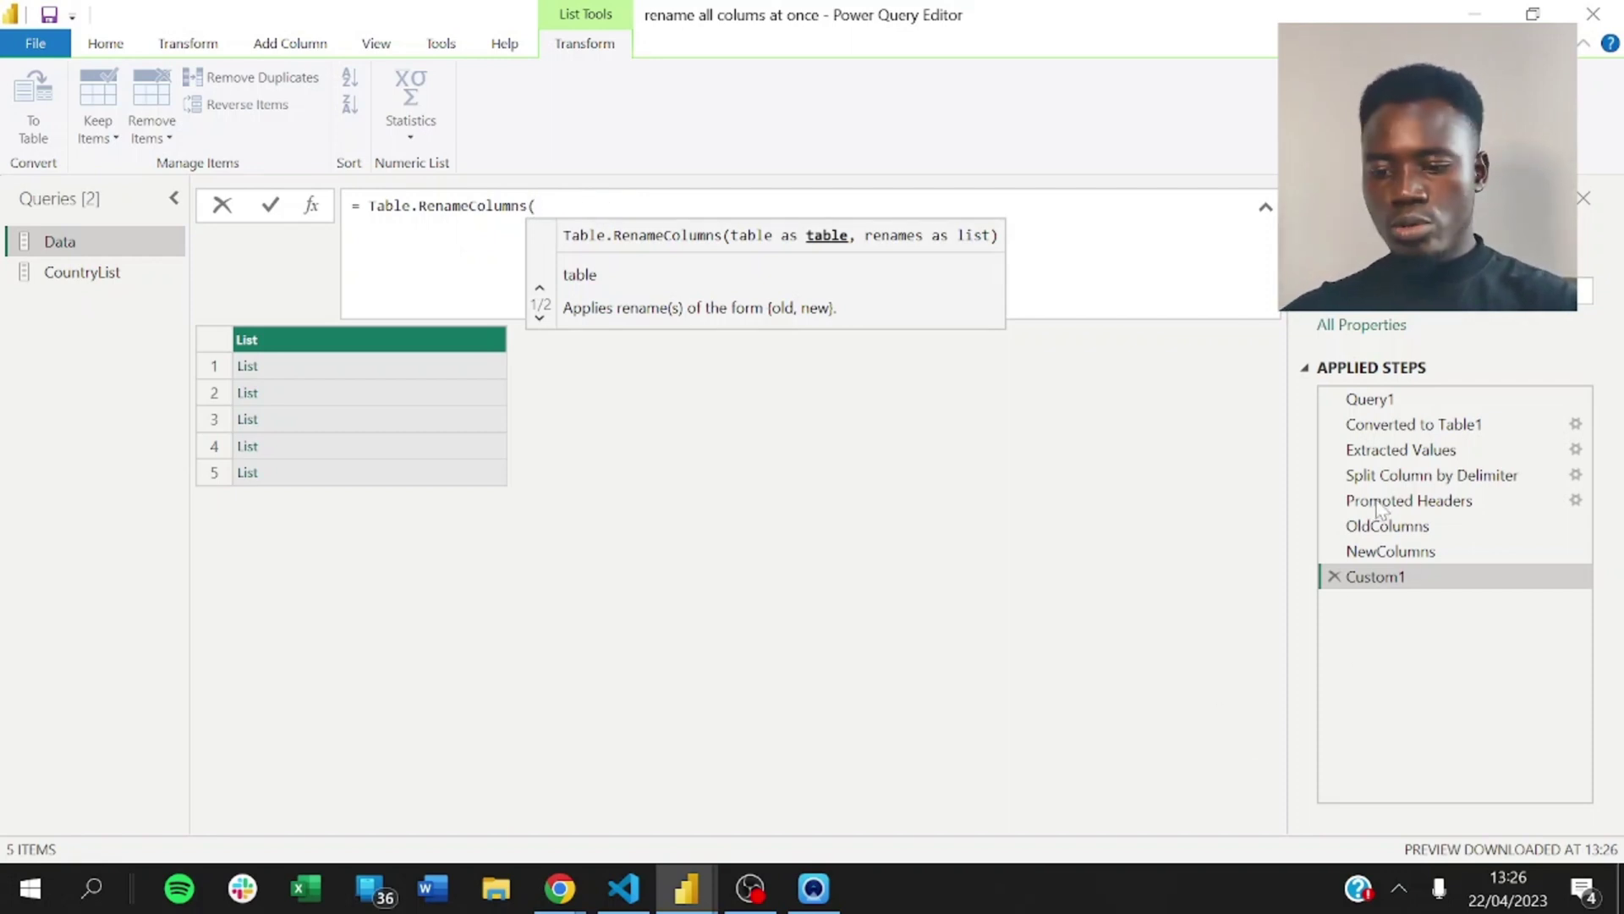
type("#po")
key("Tab")
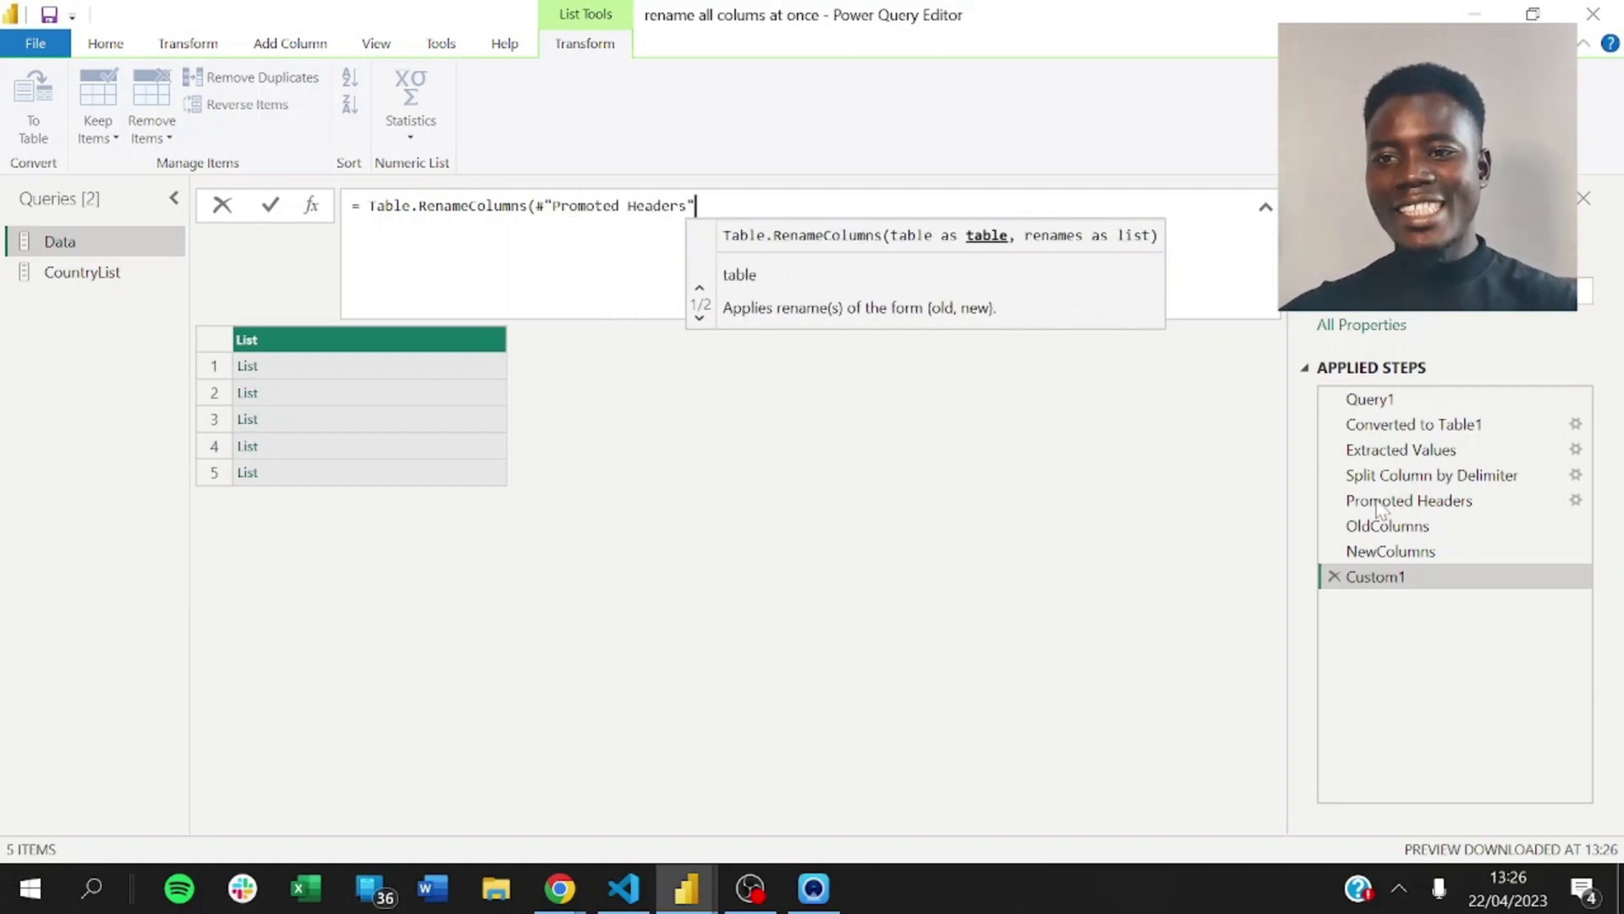
type(",")
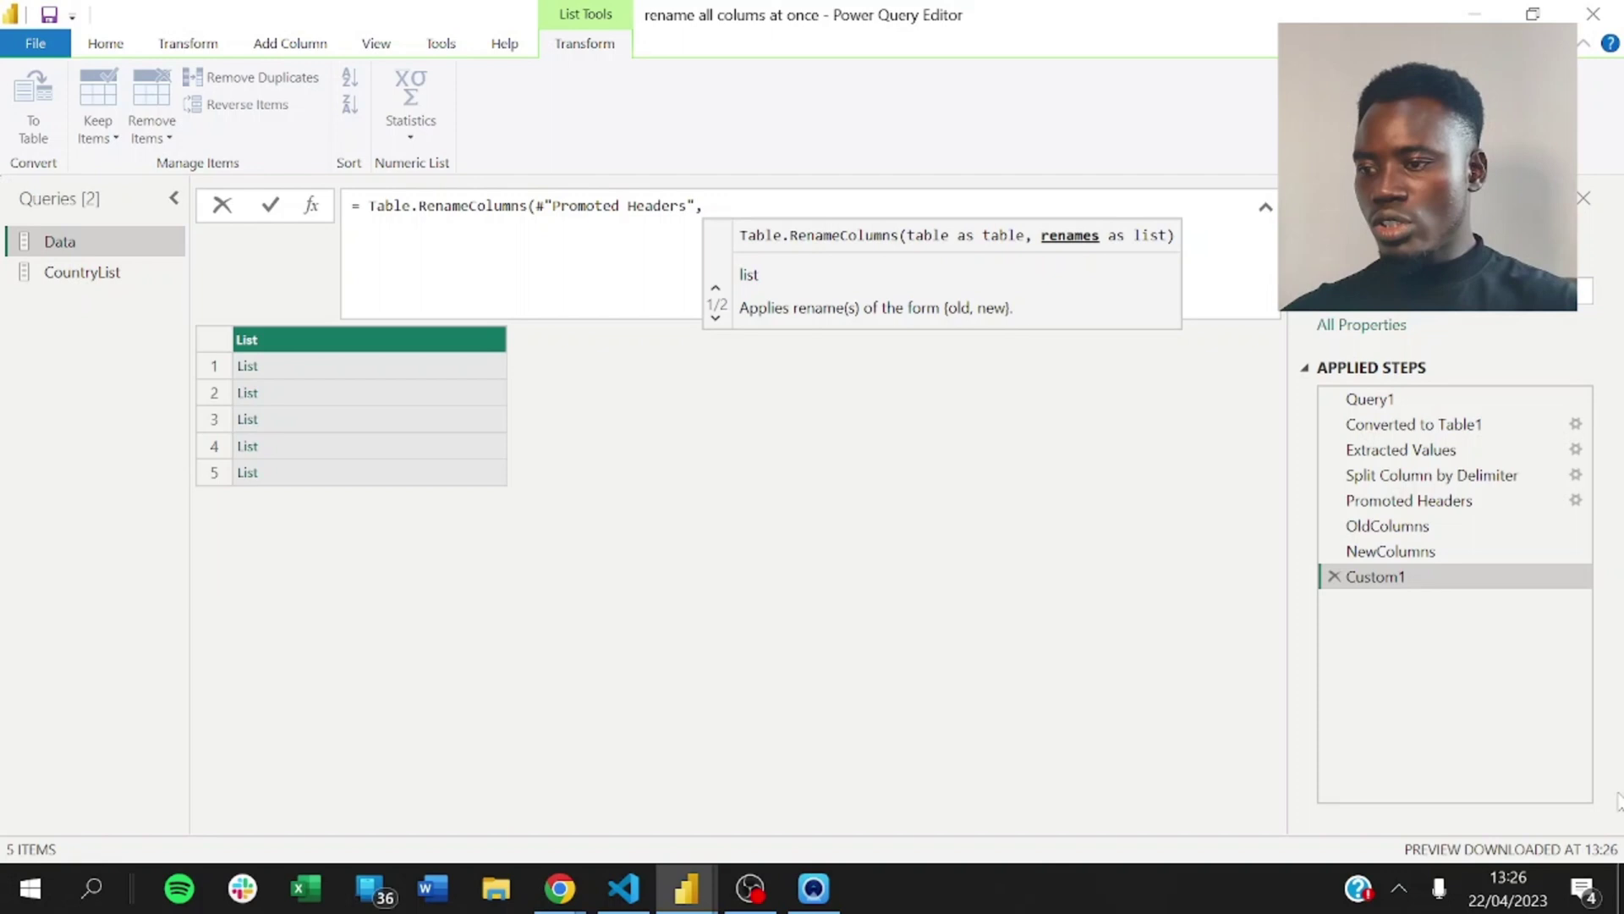
type(" New")
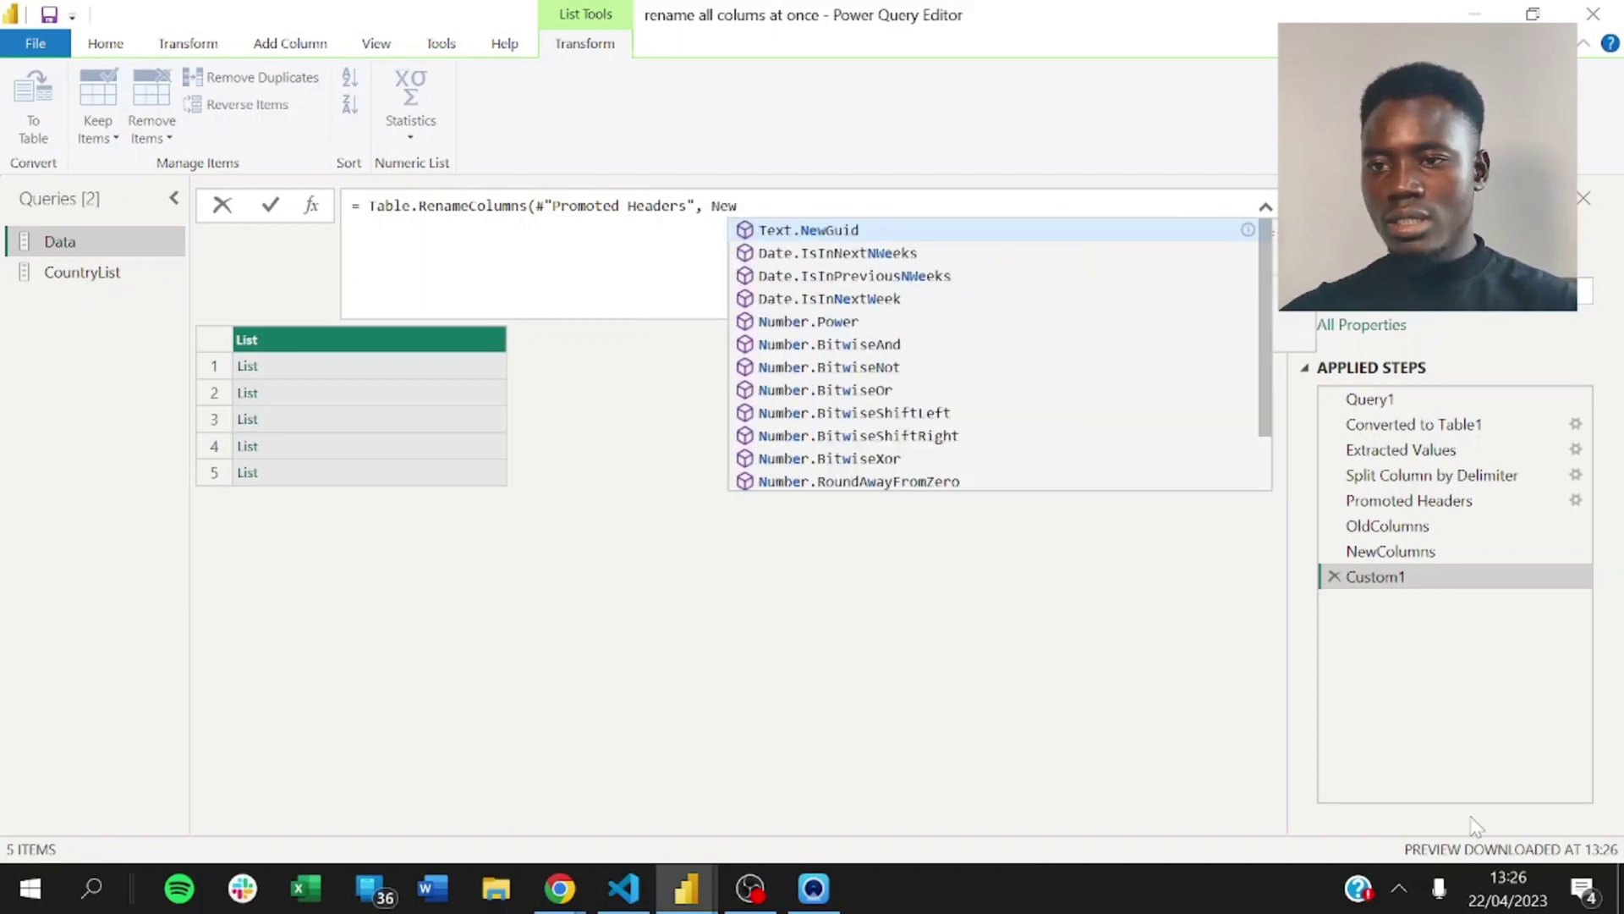
type("Co")
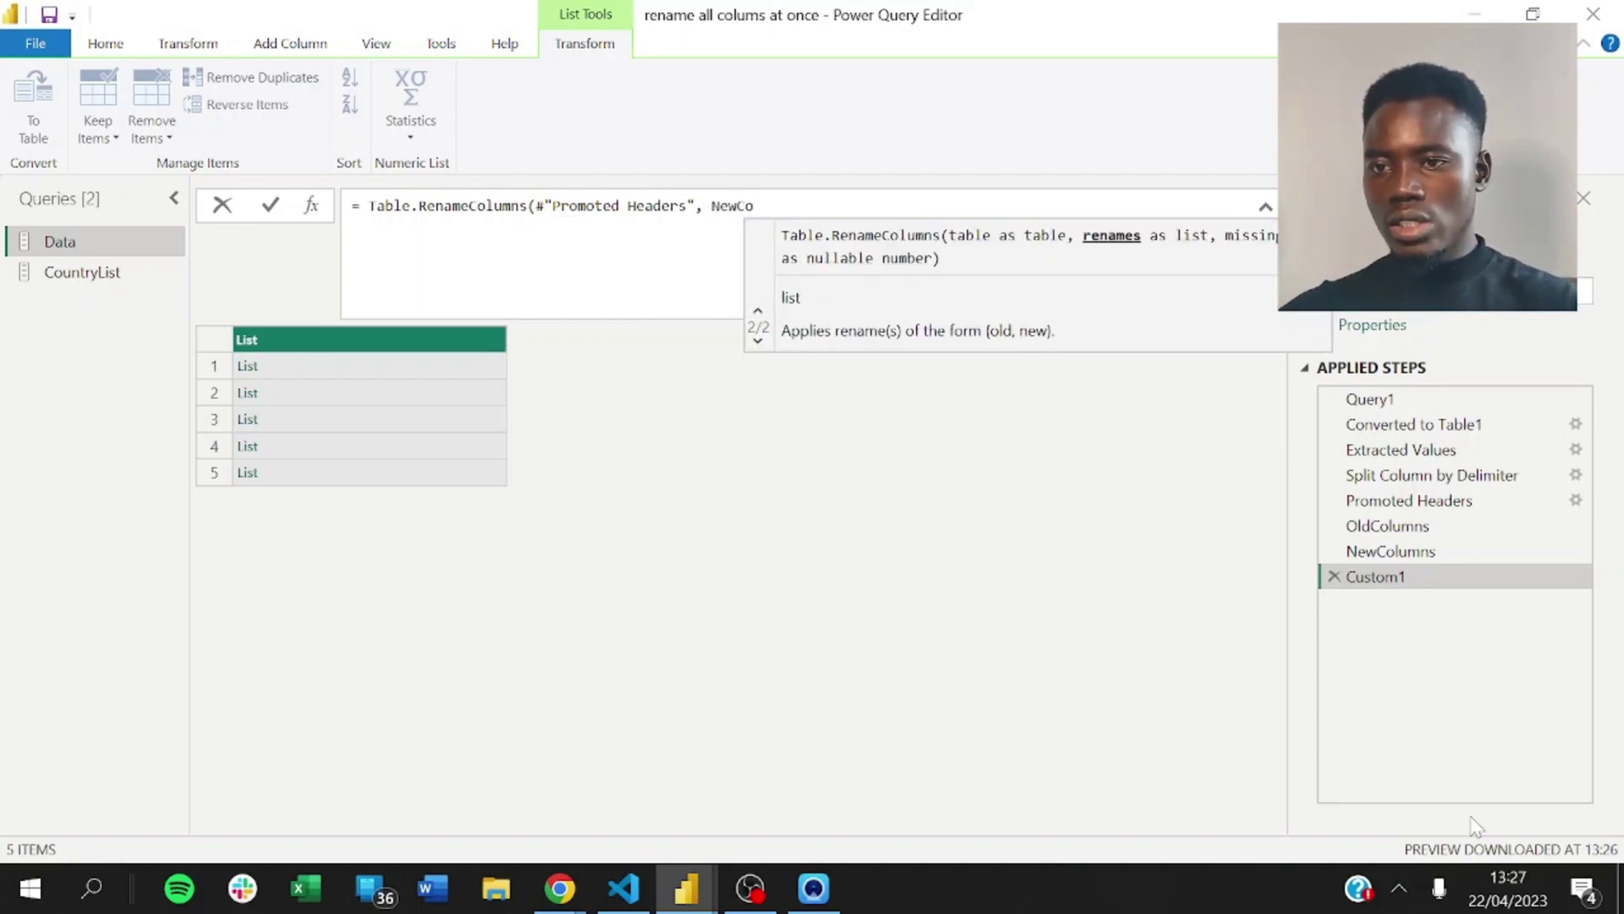
type("lum")
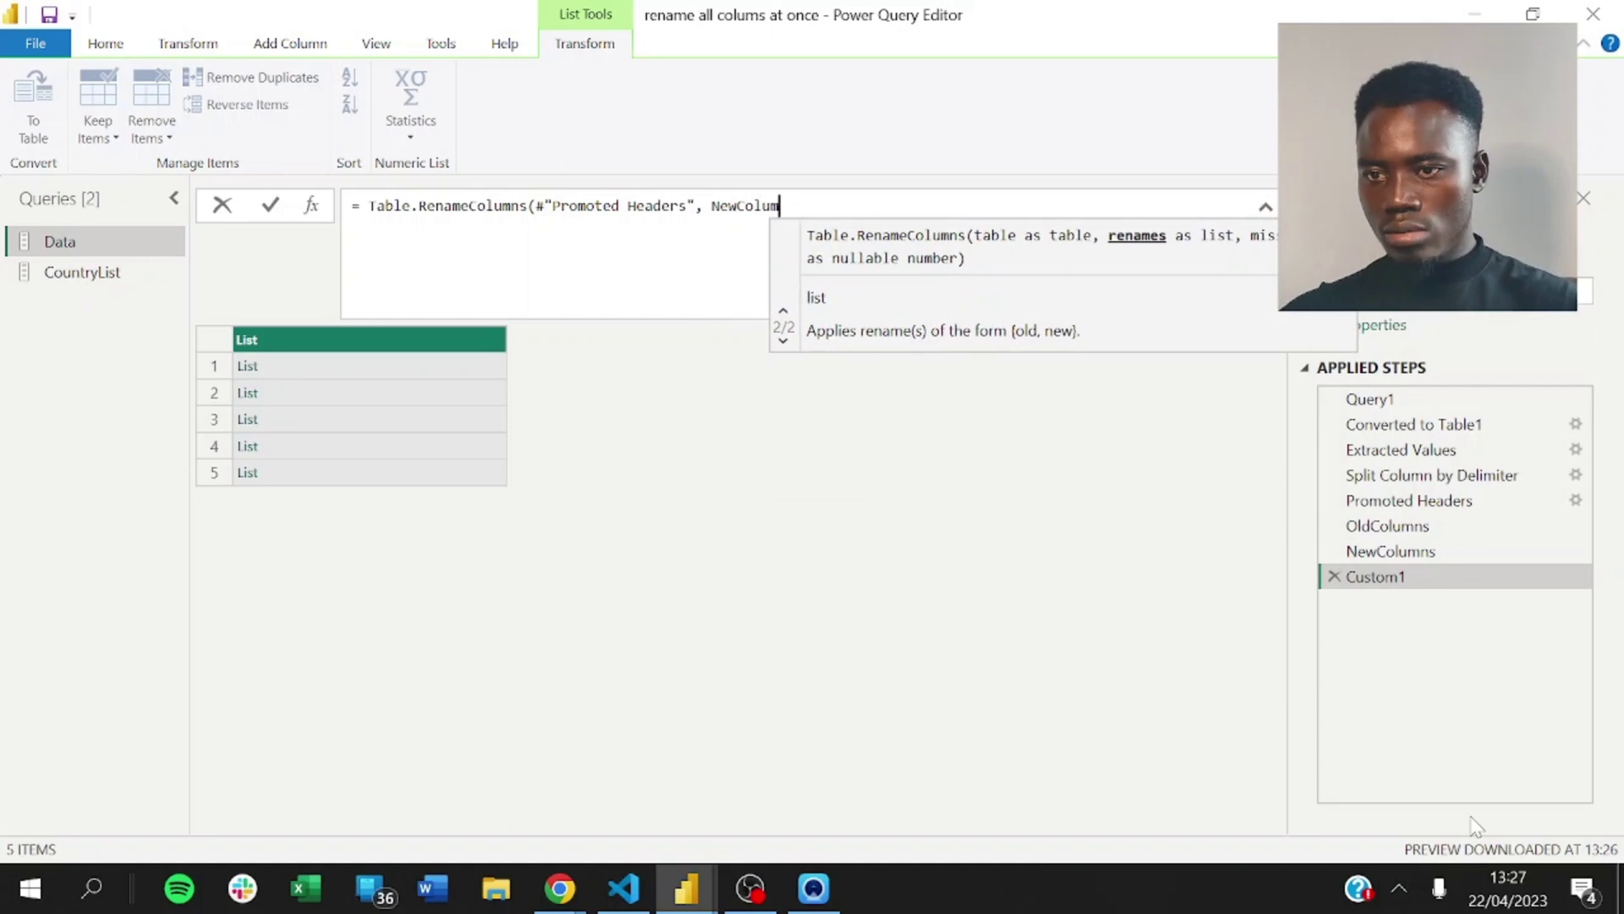
type("ns")
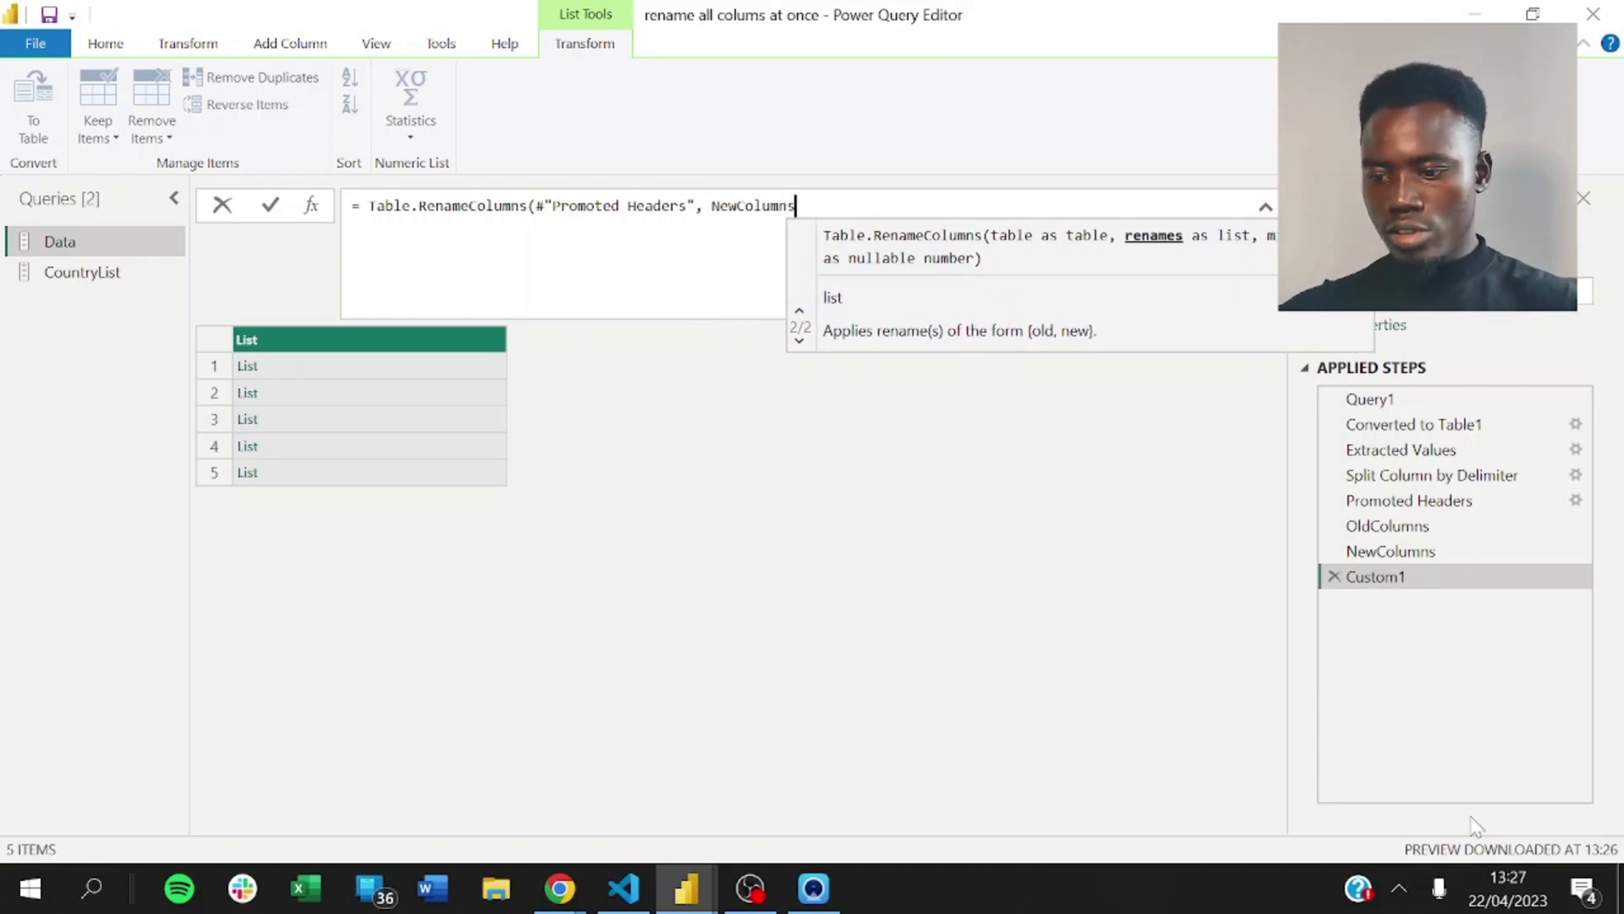
type(")")
key("Return")
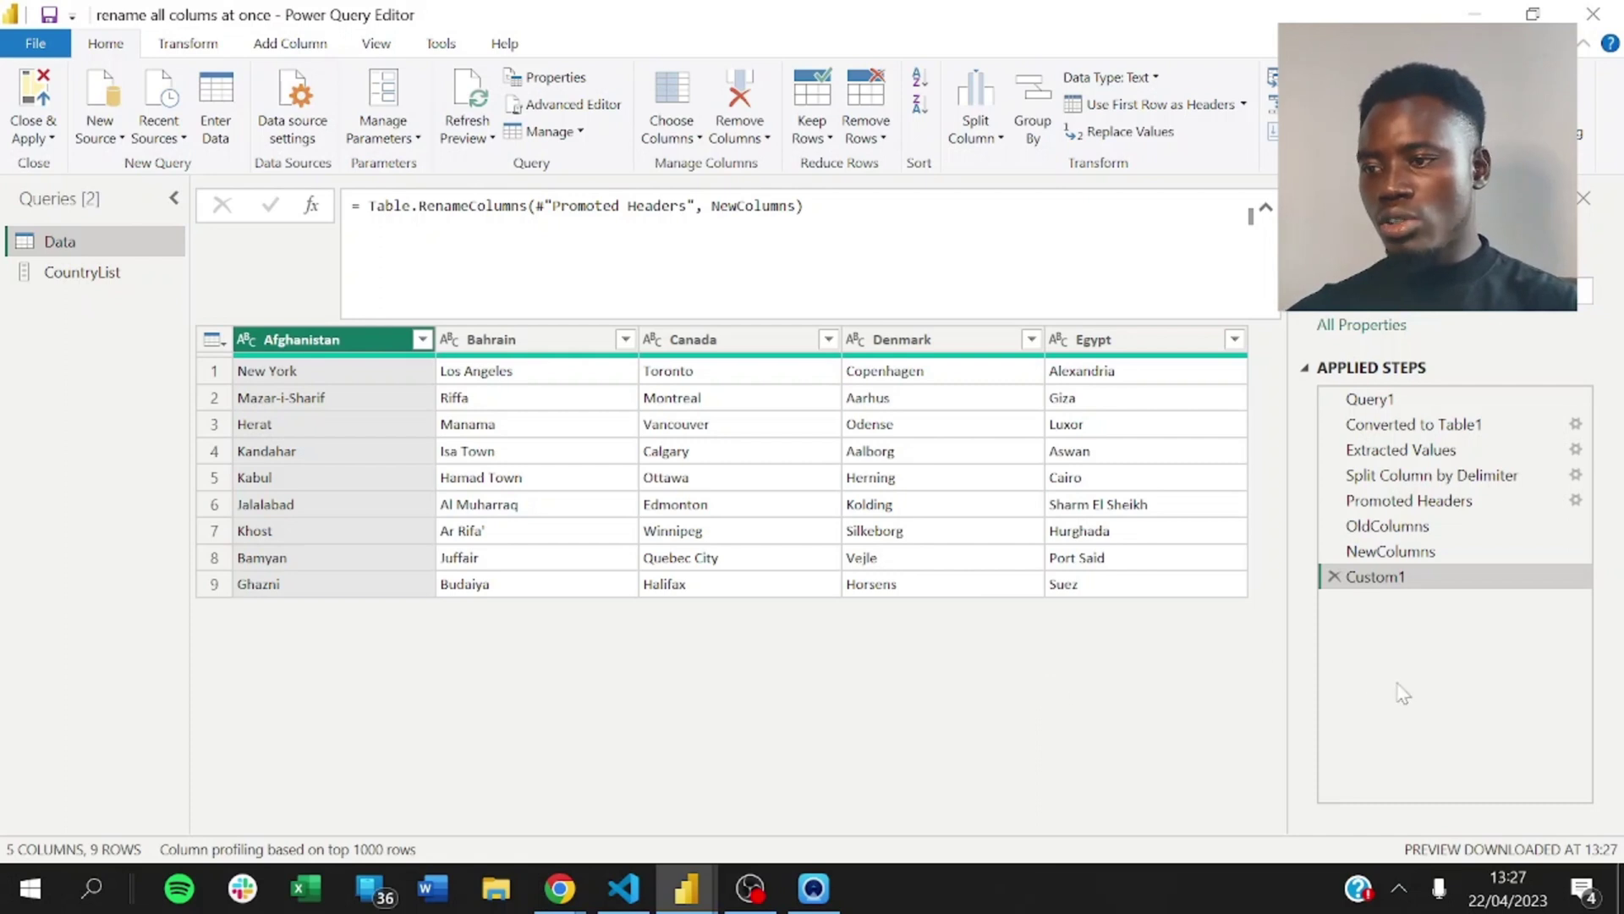
left_click(1424, 527)
left_click(1413, 554)
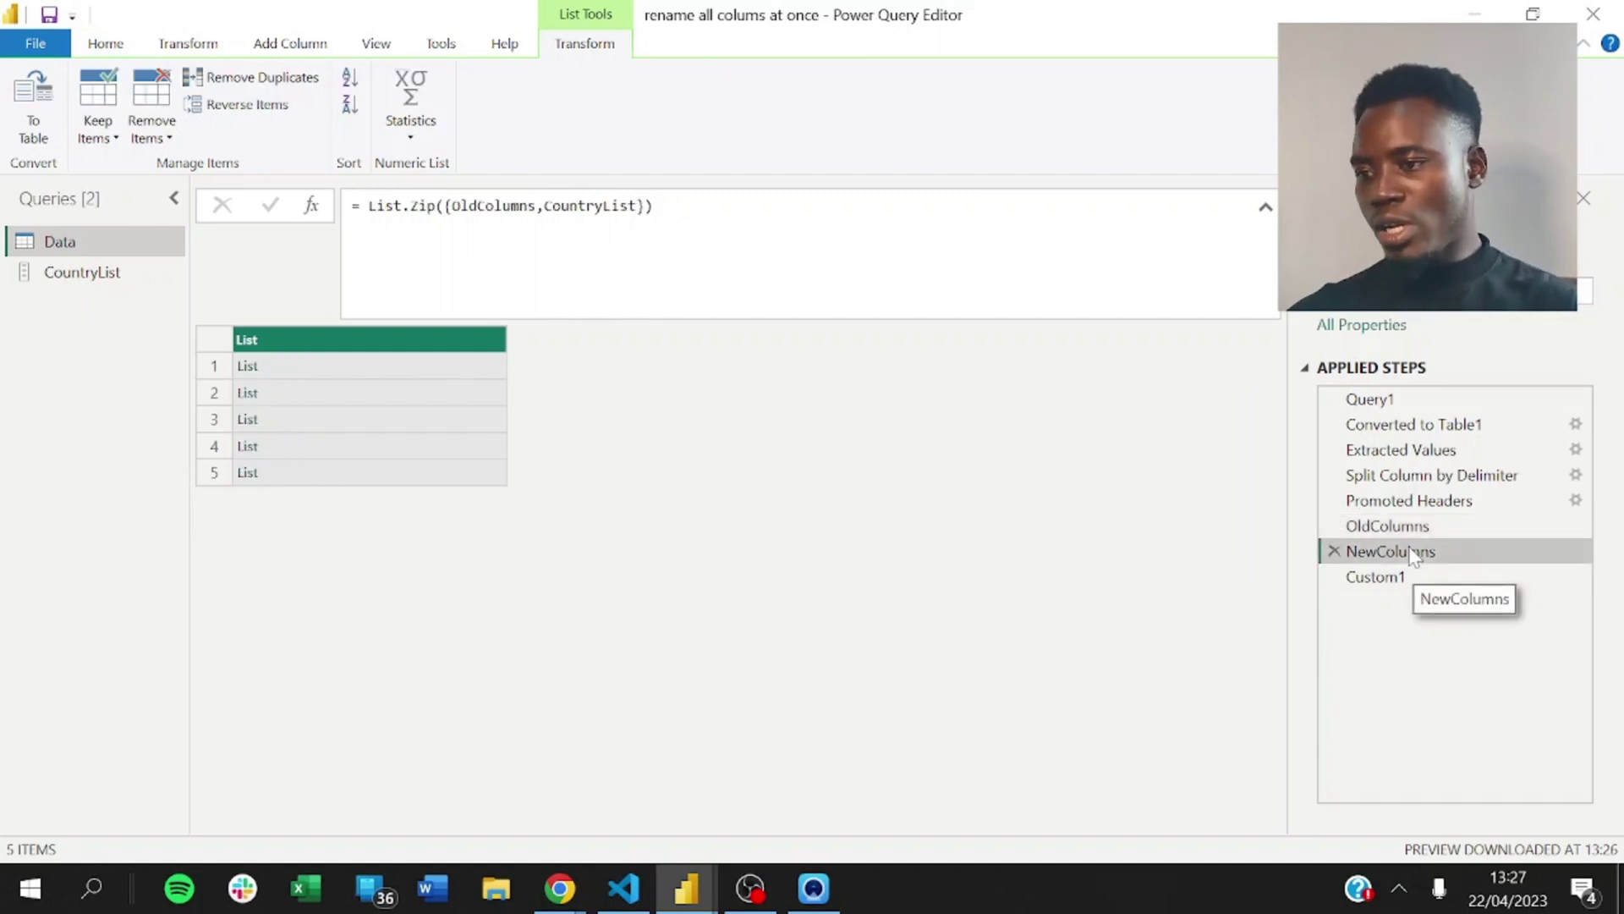
Rename the final Custom1 step to RenameColumns
left_click(1400, 578)
right_click(1397, 578)
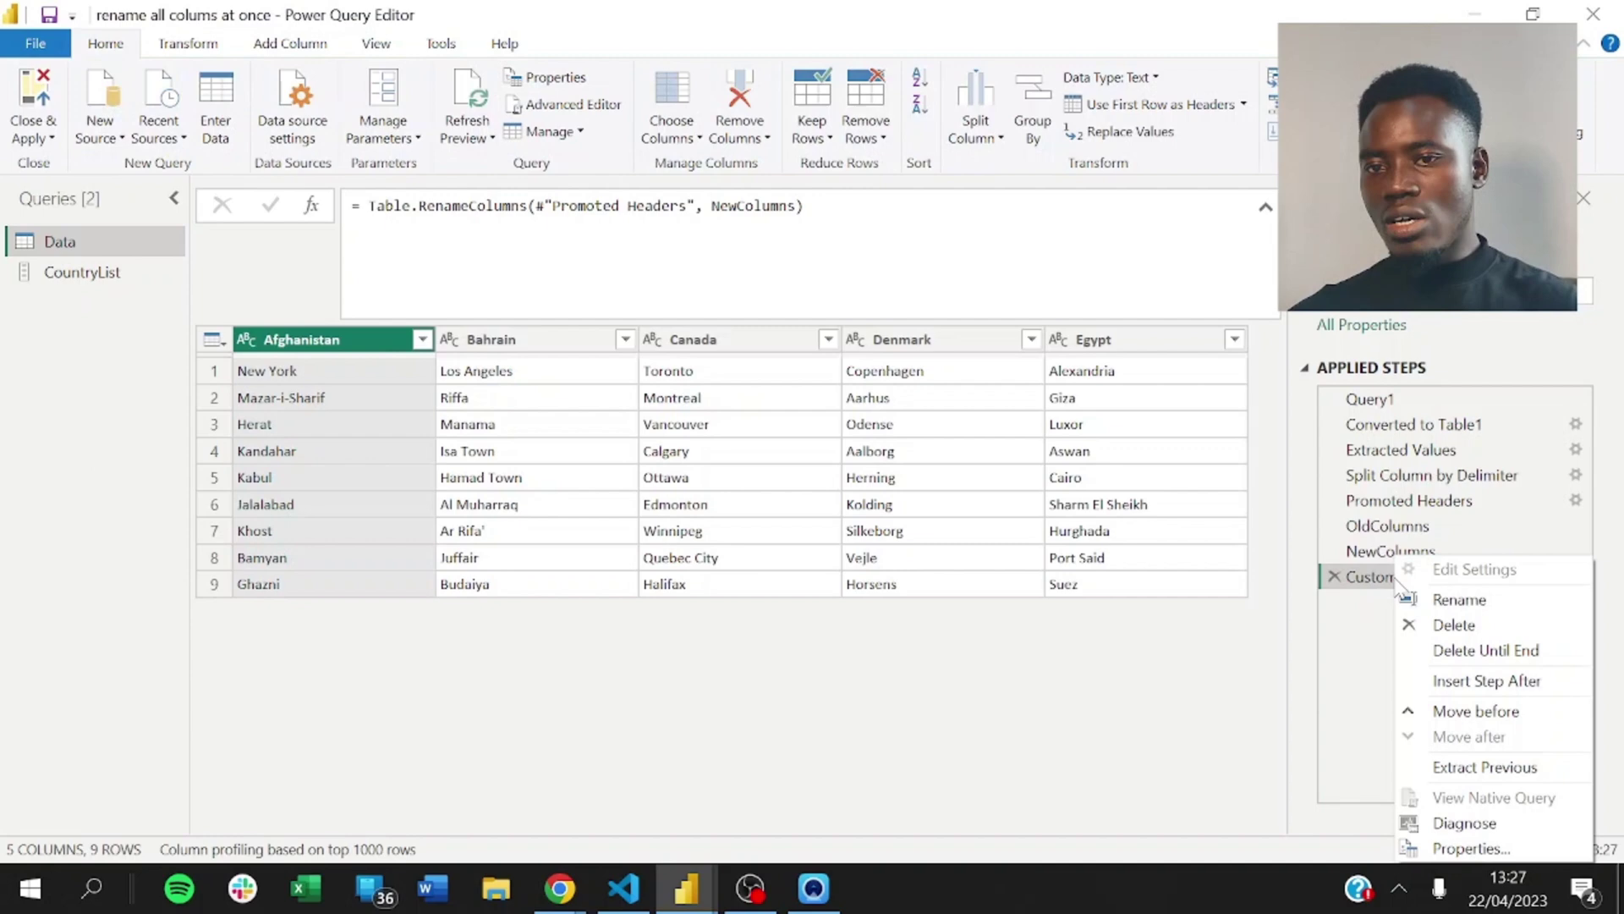
left_click(1428, 601)
type("RenameColumns")
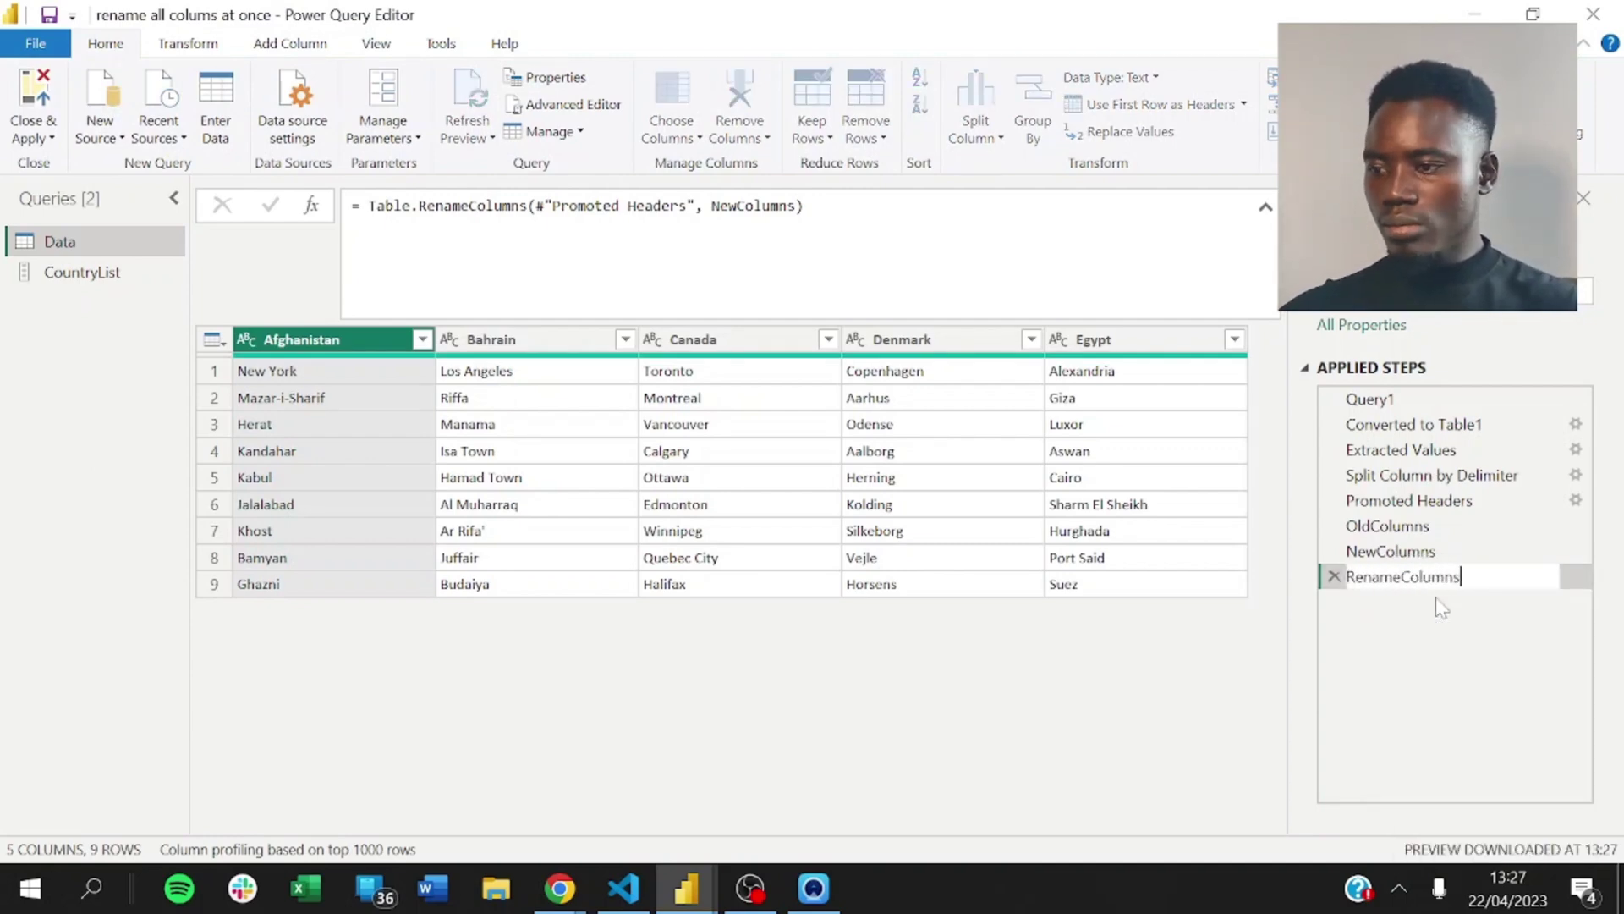
key("Return")
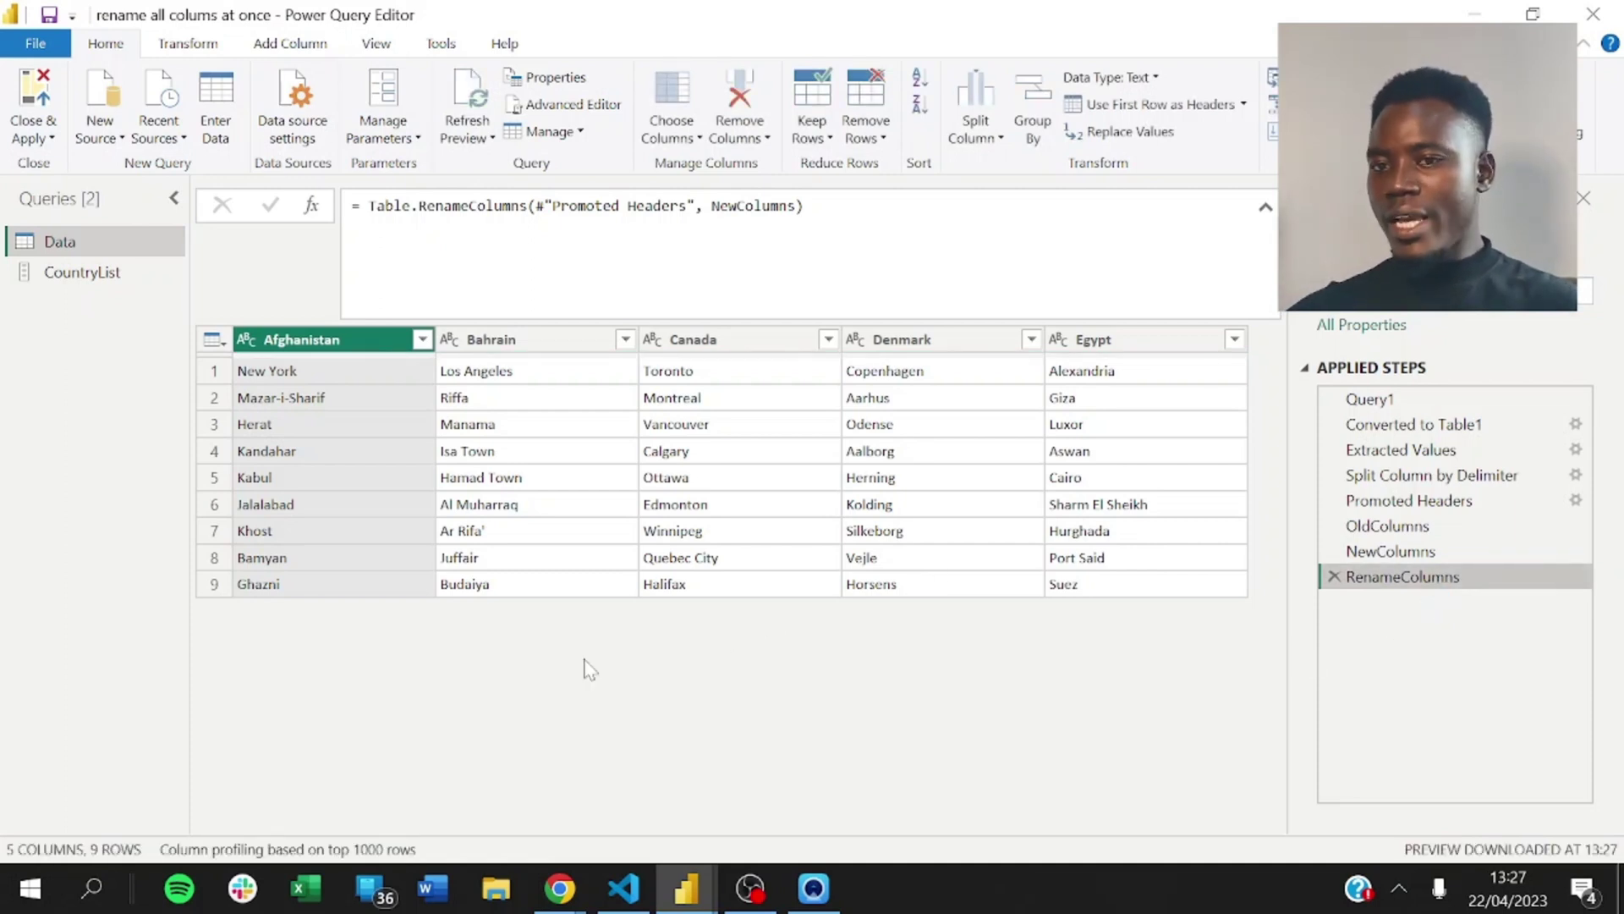
Check the country names in the CountryList query, then go back to the Data query
left_click(135, 274)
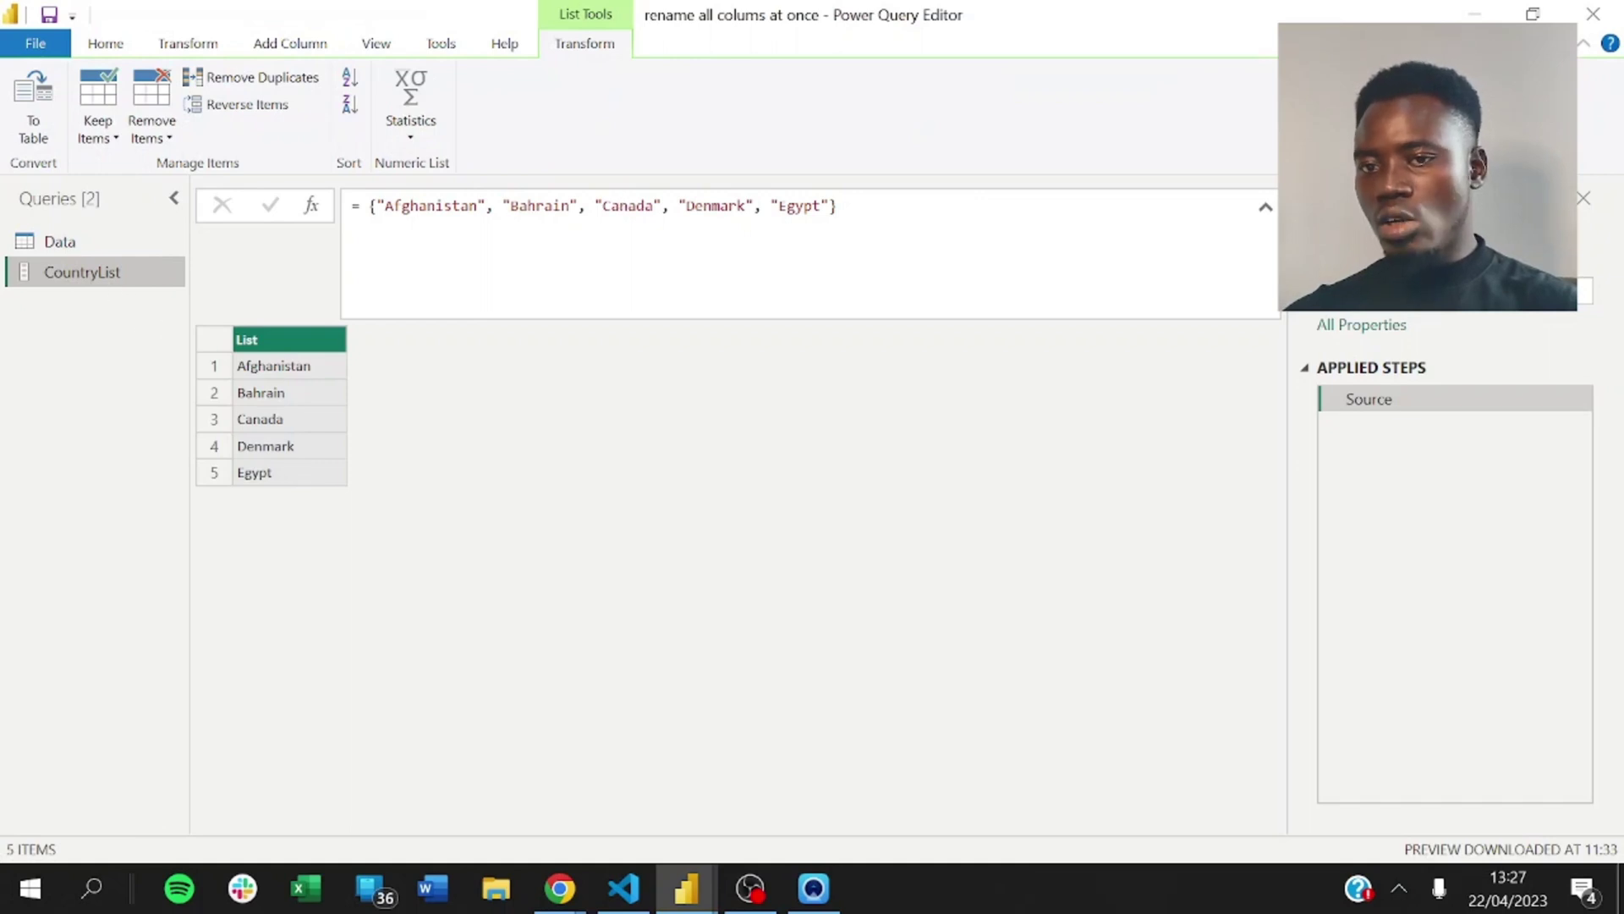
left_click(551, 206)
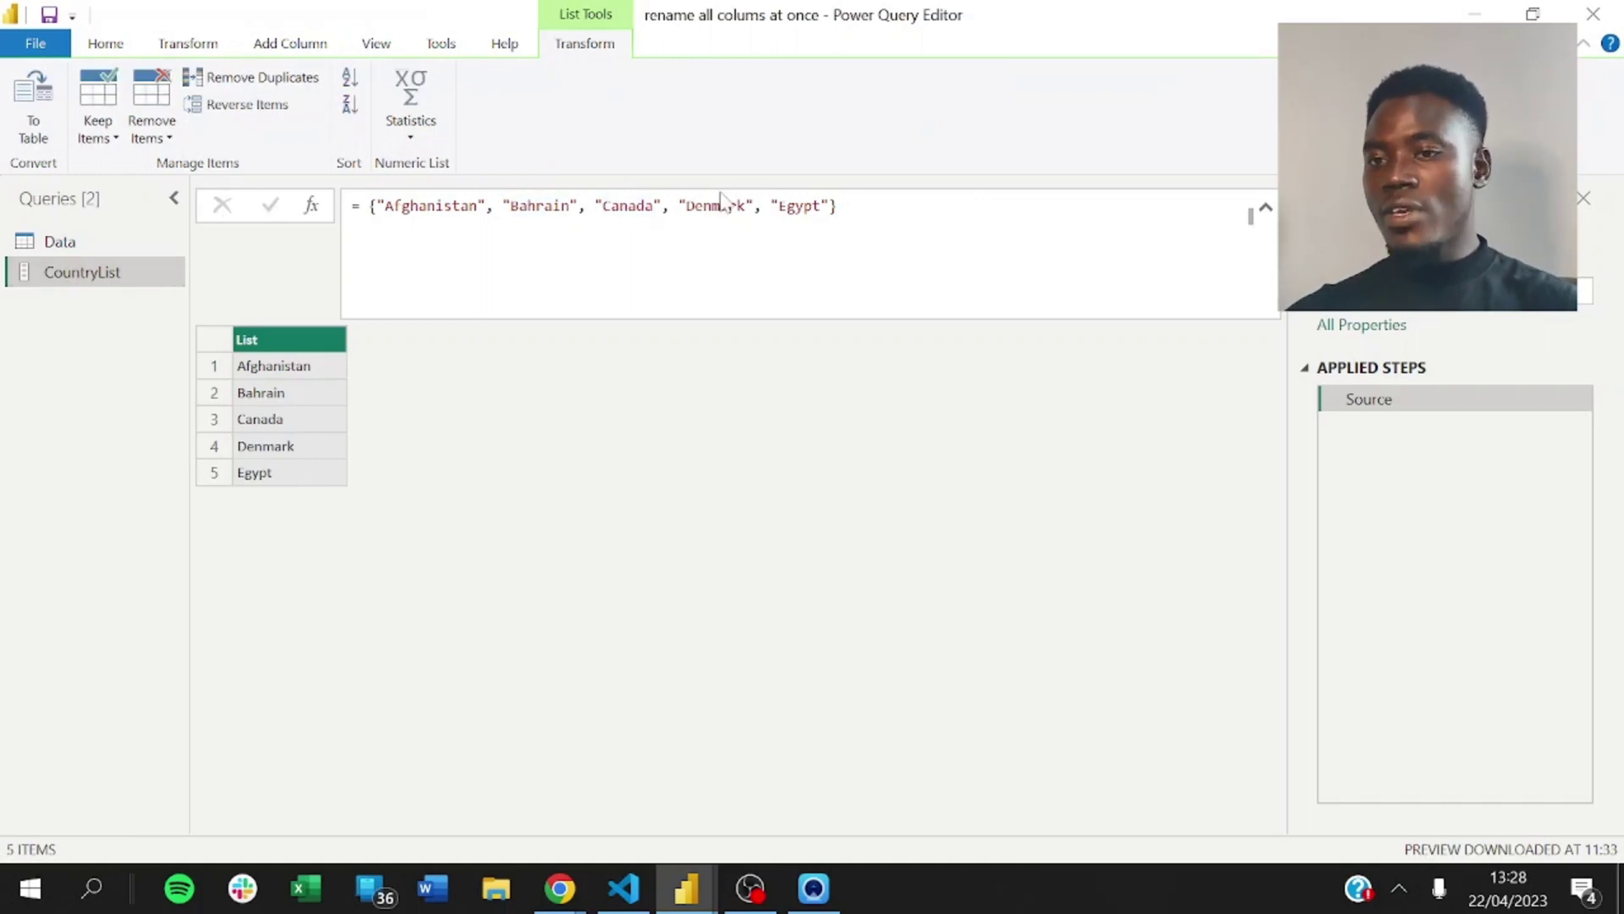
left_click(80, 250)
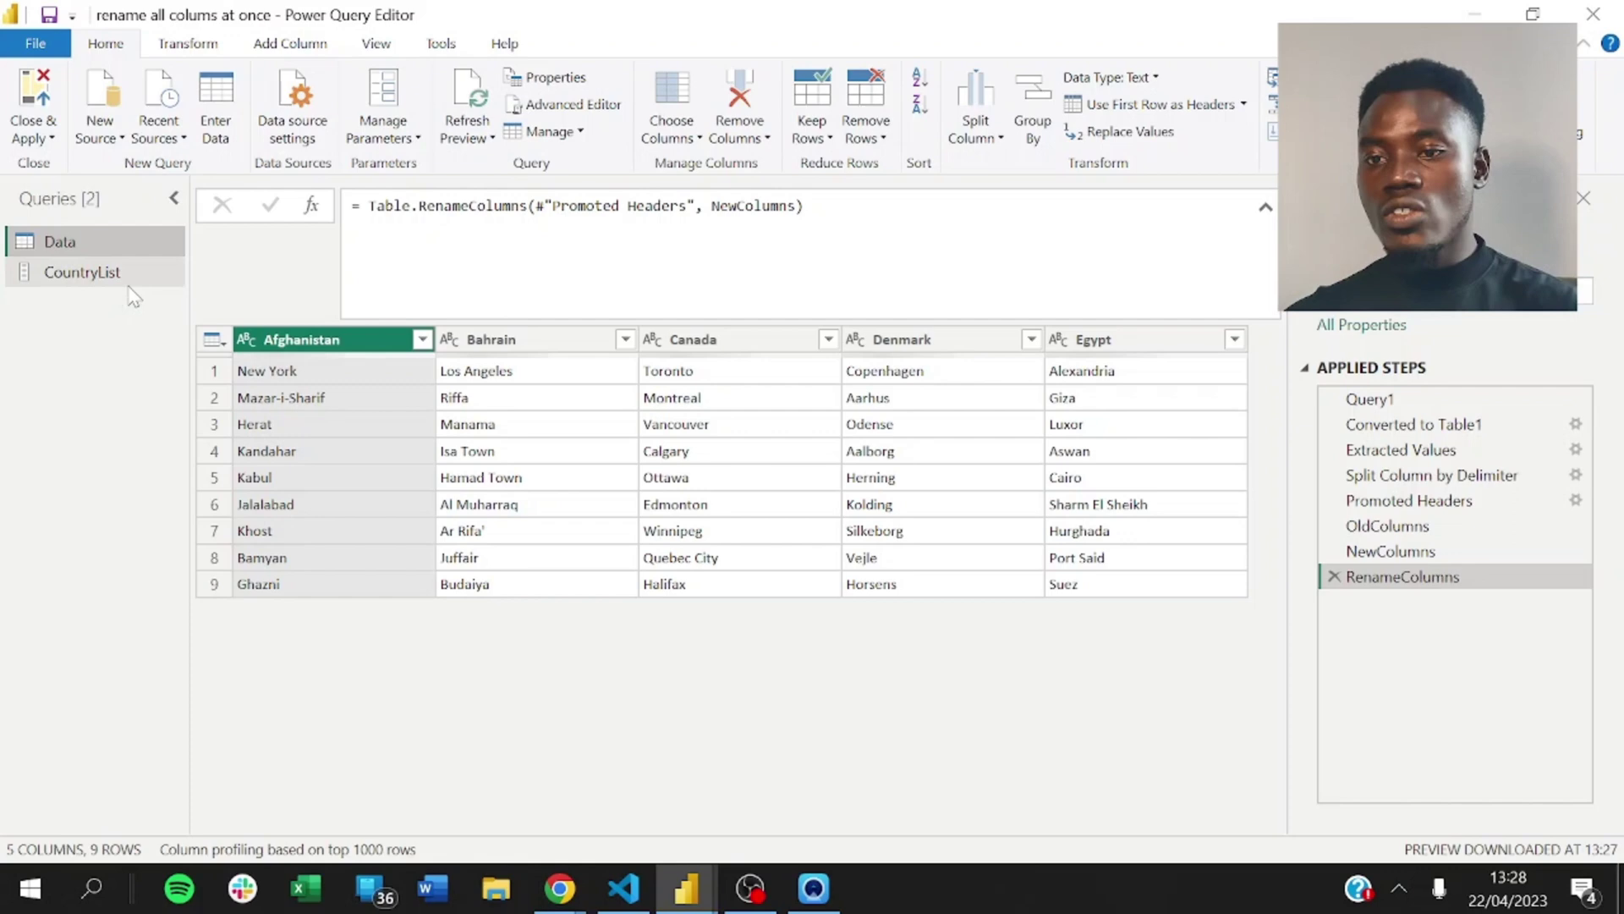